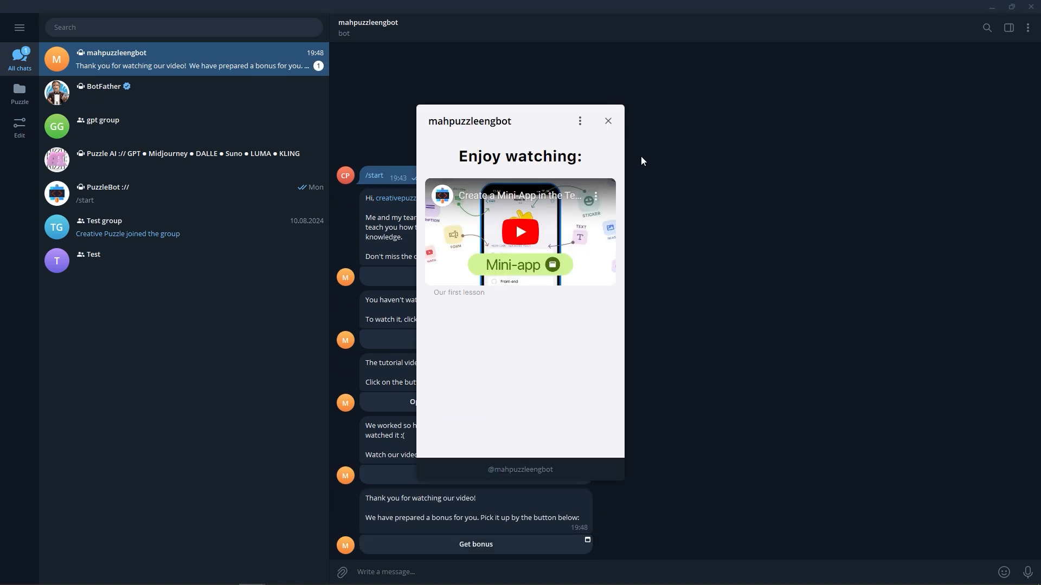
# Step: Close the mini-app window in the bot chat and open the latest Get bonus button
pyautogui.click(608, 122)
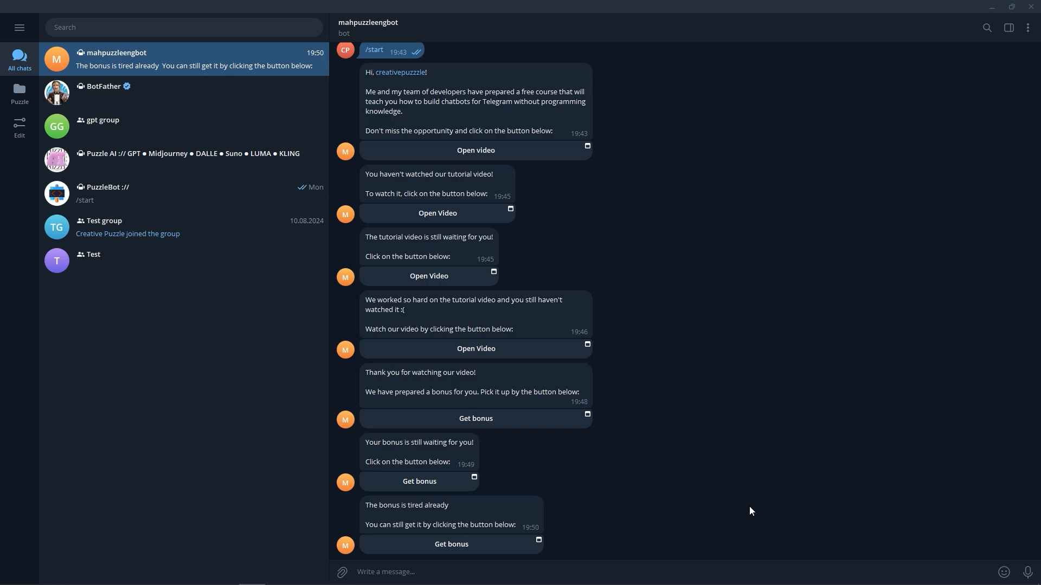
pyautogui.click(513, 550)
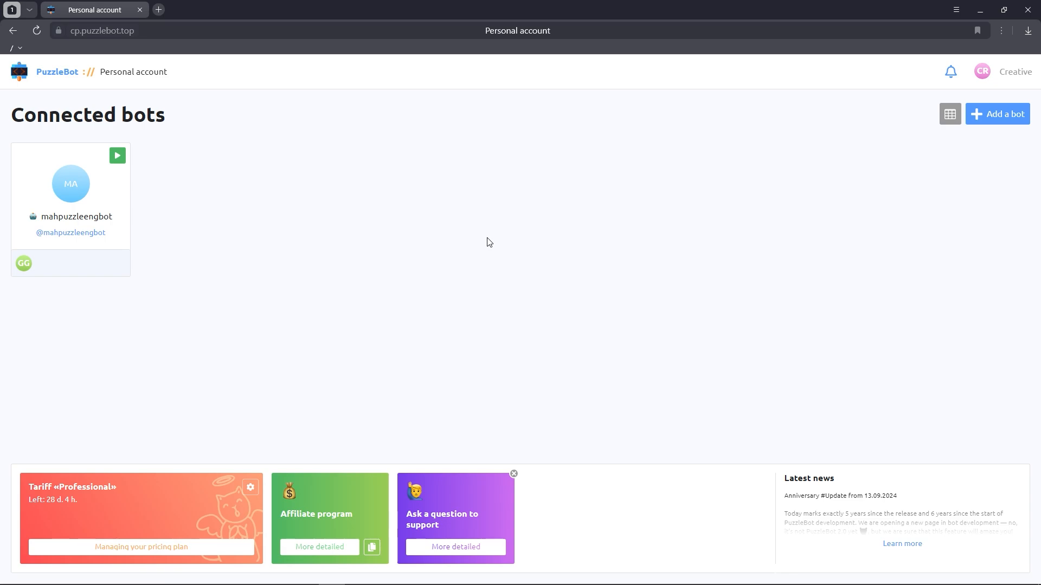
# Step: Open the mahpuzzleengbot Constructor and add a usual command named Command with button
pyautogui.click(99, 216)
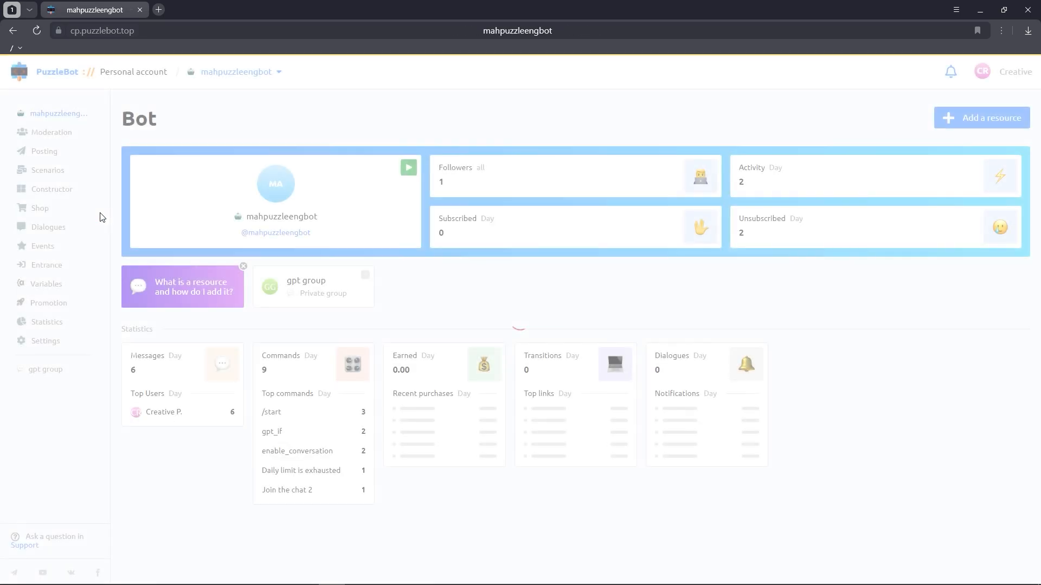
pyautogui.click(84, 191)
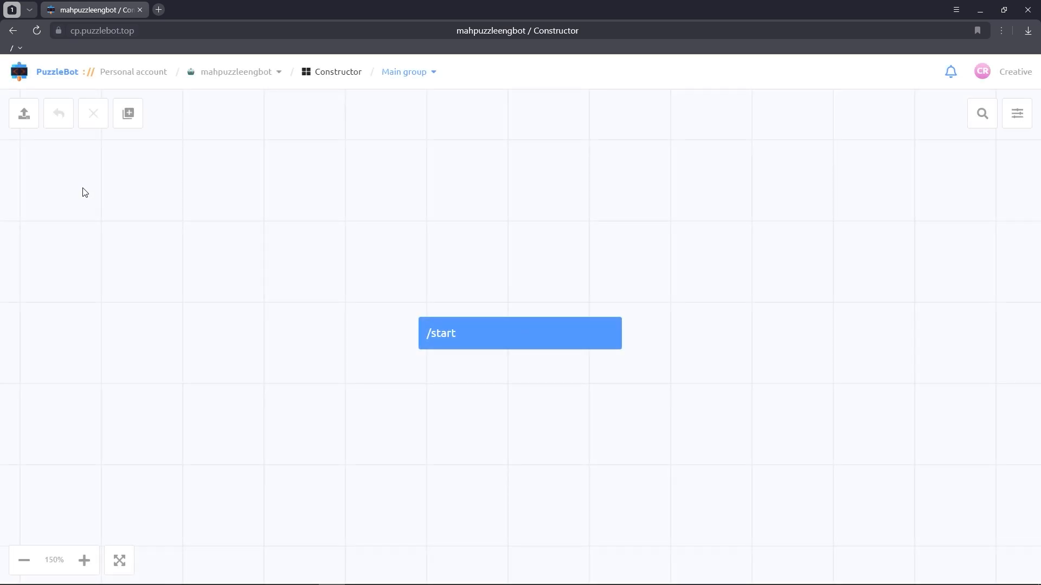
pyautogui.click(126, 115)
pyautogui.click(161, 165)
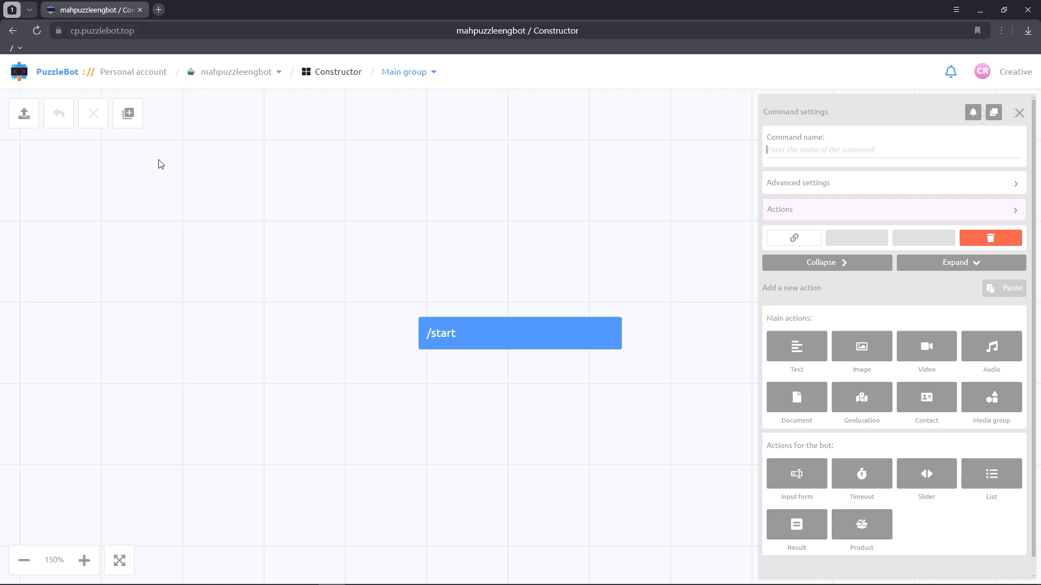
pyautogui.write('Command with button')
pyautogui.click(161, 164)
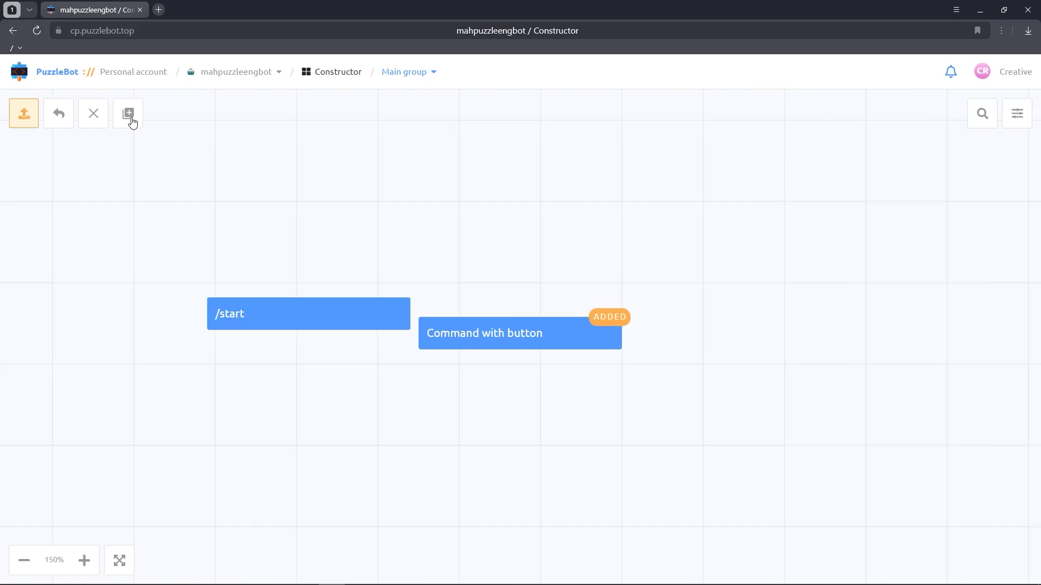
# Step: Add a Mini-app block named Mini-app1 to the main group
pyautogui.click(129, 114)
pyautogui.click(214, 212)
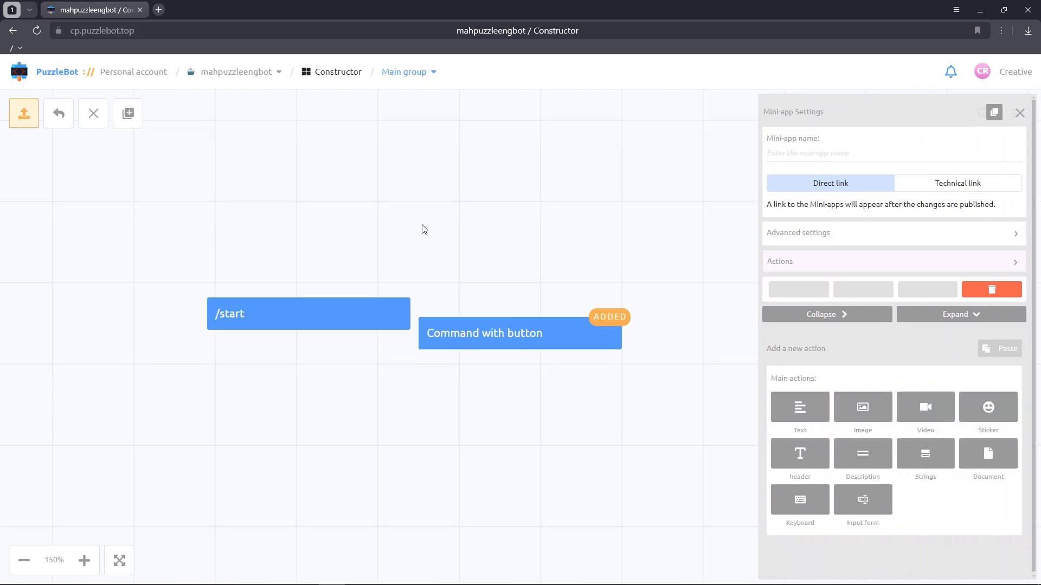
pyautogui.write('Mini-app1')
pyautogui.click(571, 224)
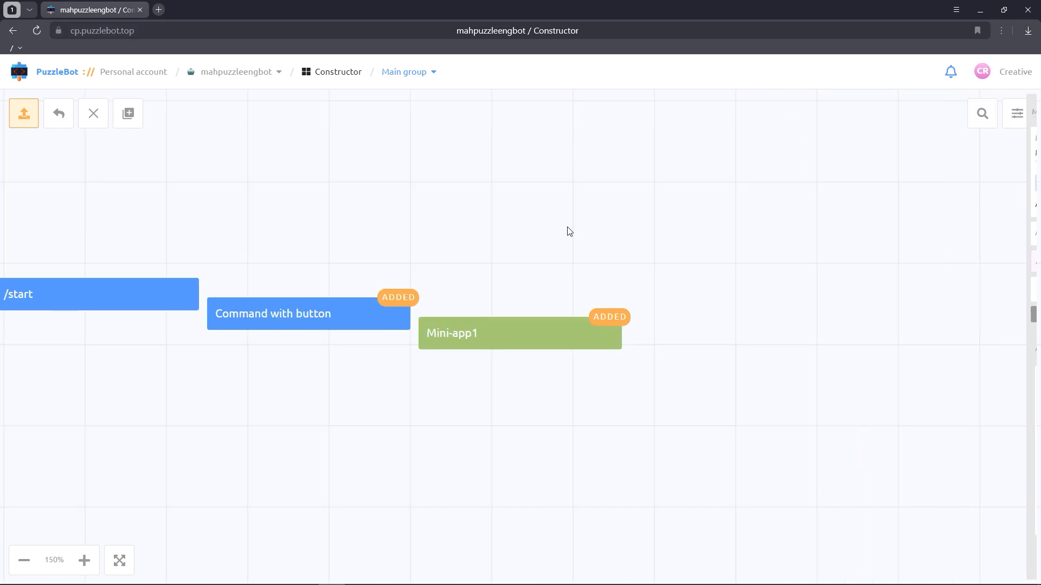
# Step: Add a second Mini-app block named Mini-app2
pyautogui.click(130, 115)
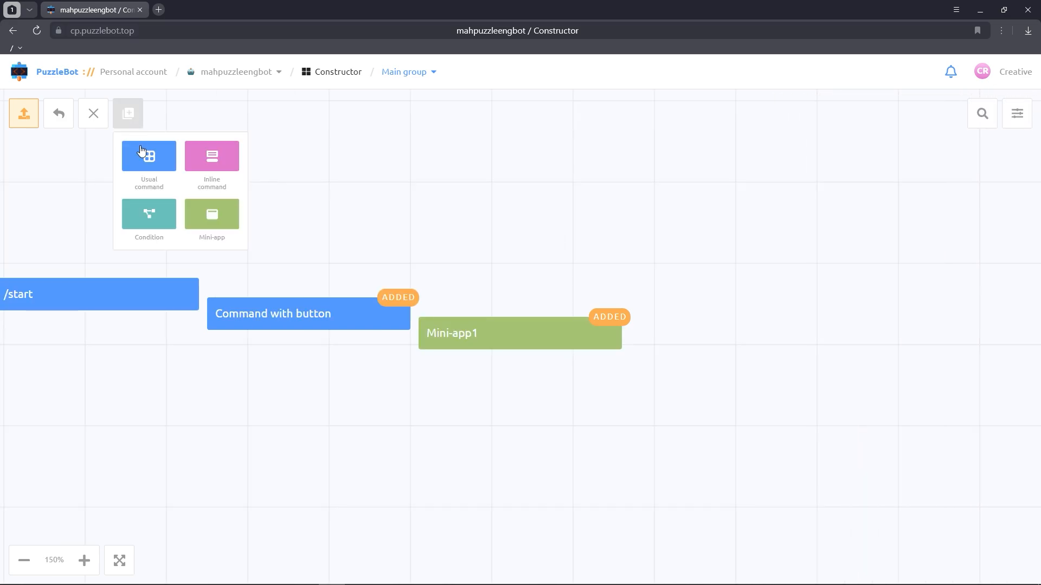
pyautogui.click(215, 221)
pyautogui.write('Mini-app2')
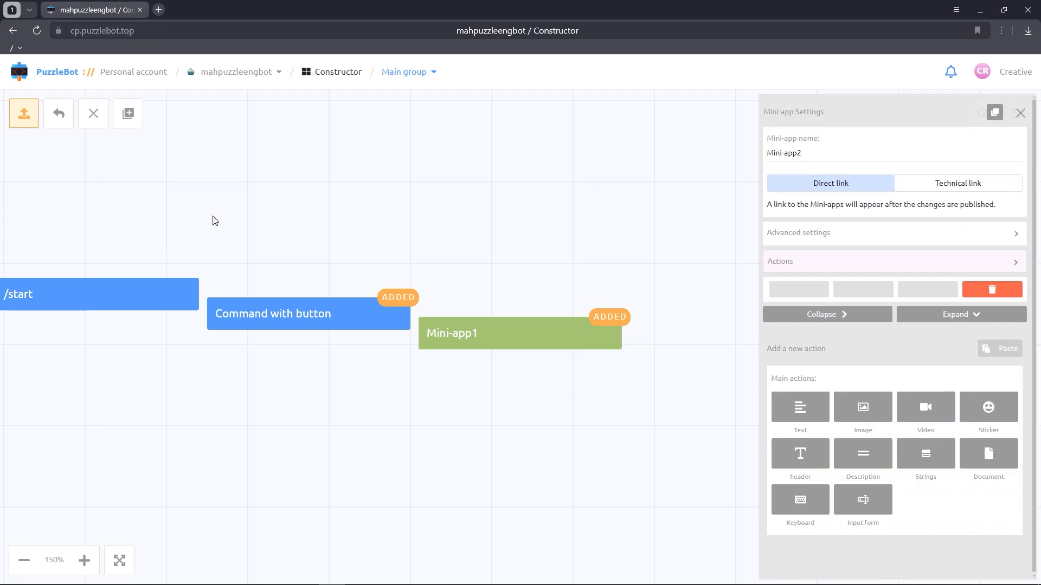
pyautogui.click(214, 221)
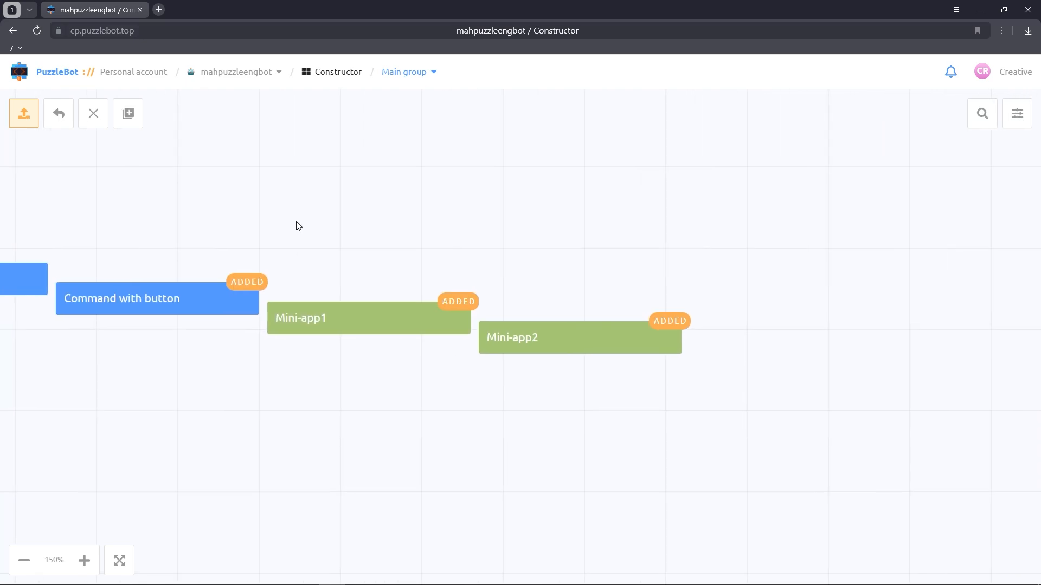
# Step: Arrange Mini-app1 and Mini-app2 side by side beneath /start and Command with button
pyautogui.moveTo(457, 282); pyautogui.dragTo(492, 261)
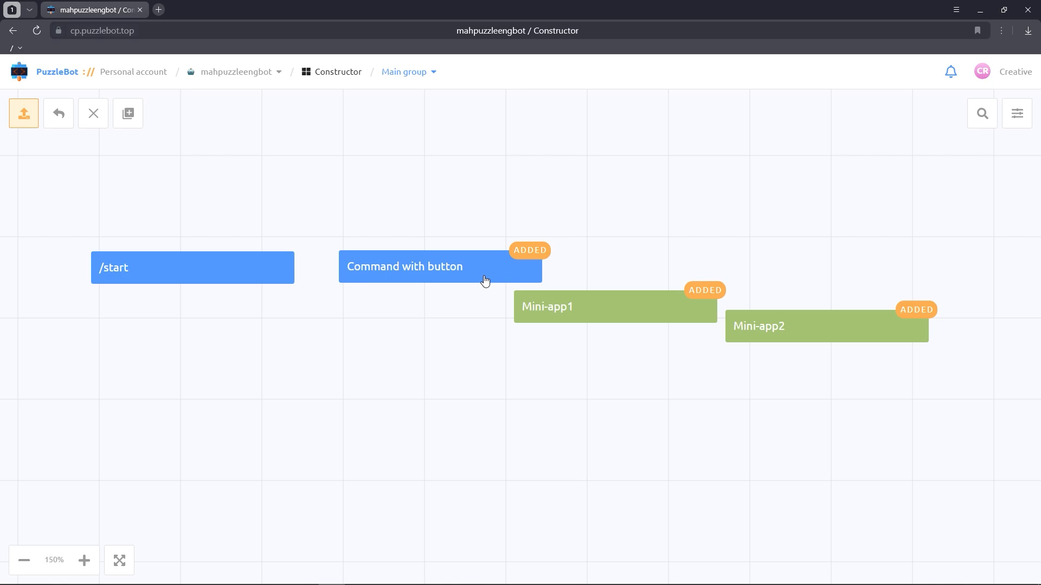
pyautogui.moveTo(557, 317); pyautogui.dragTo(139, 374)
pyautogui.moveTo(812, 339); pyautogui.dragTo(432, 372)
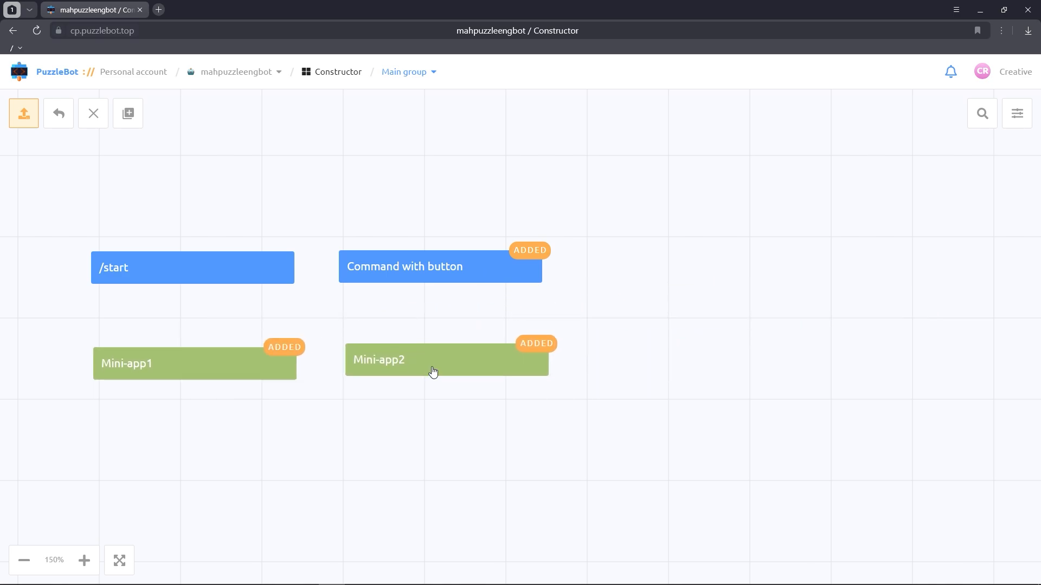
# Step: Apply all the changes in the group
pyautogui.click(27, 116)
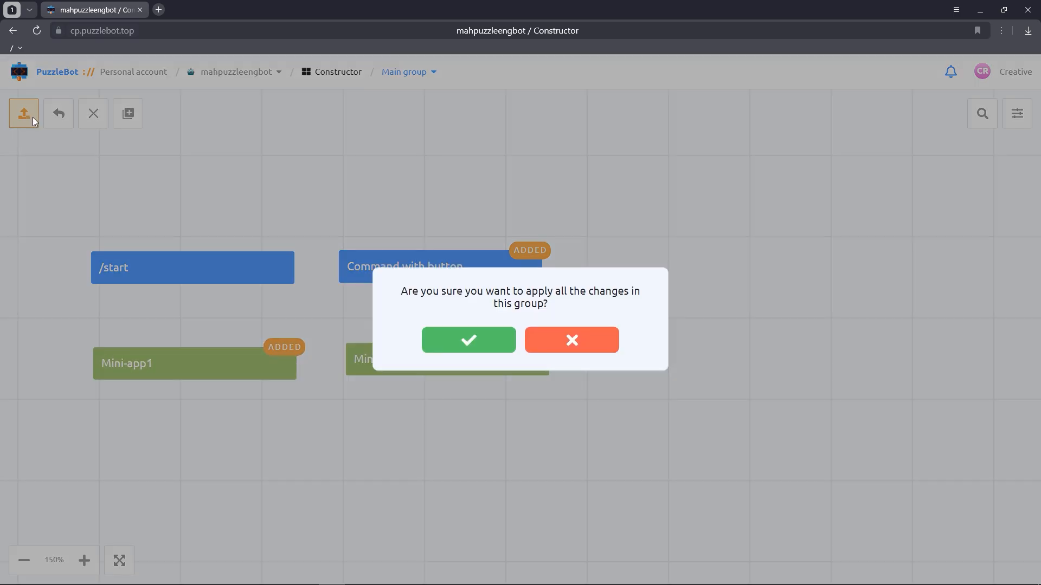
pyautogui.click(433, 348)
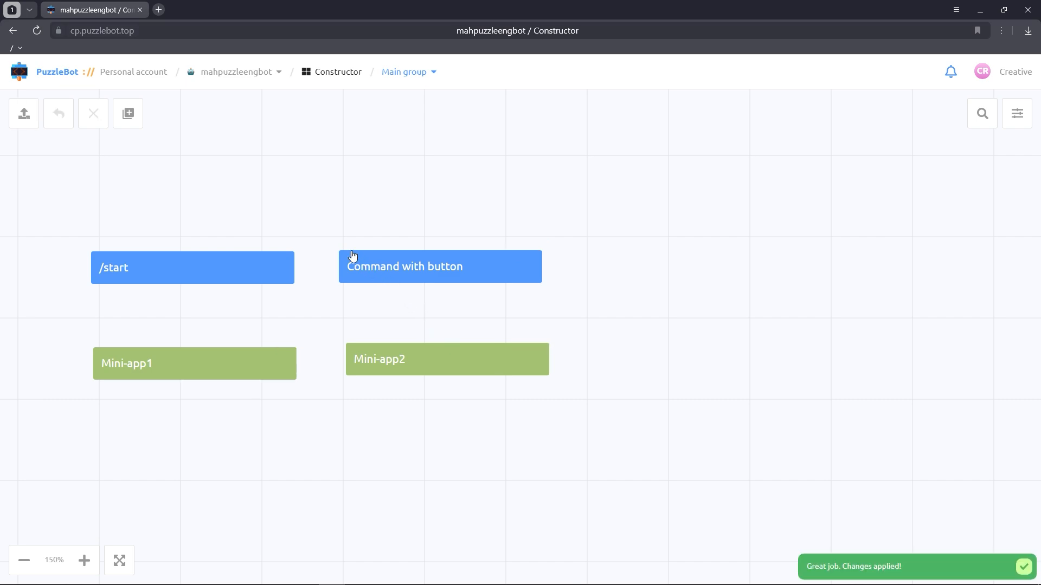
pyautogui.moveTo(304, 212); pyautogui.dragTo(484, 226)
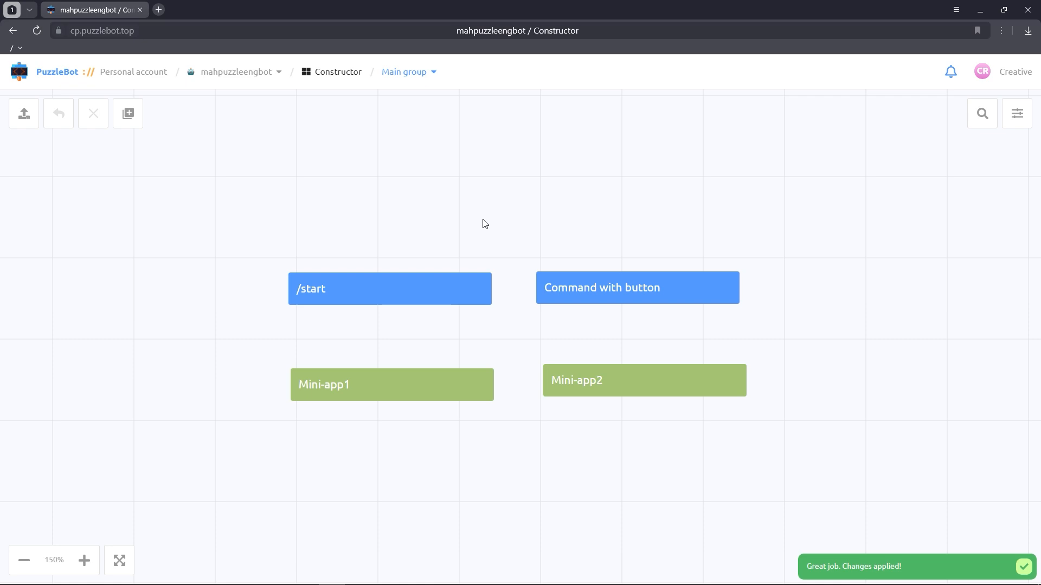
# Step: Go back to the bot's dashboard, open Scenarios and add a new scenario
pyautogui.click(237, 71)
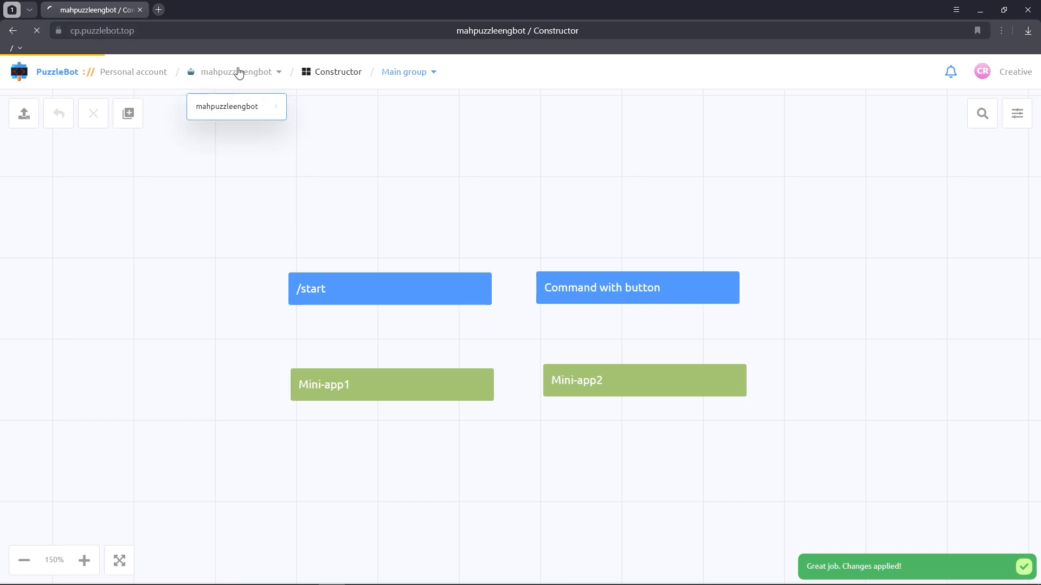
pyautogui.moveTo(239, 72)
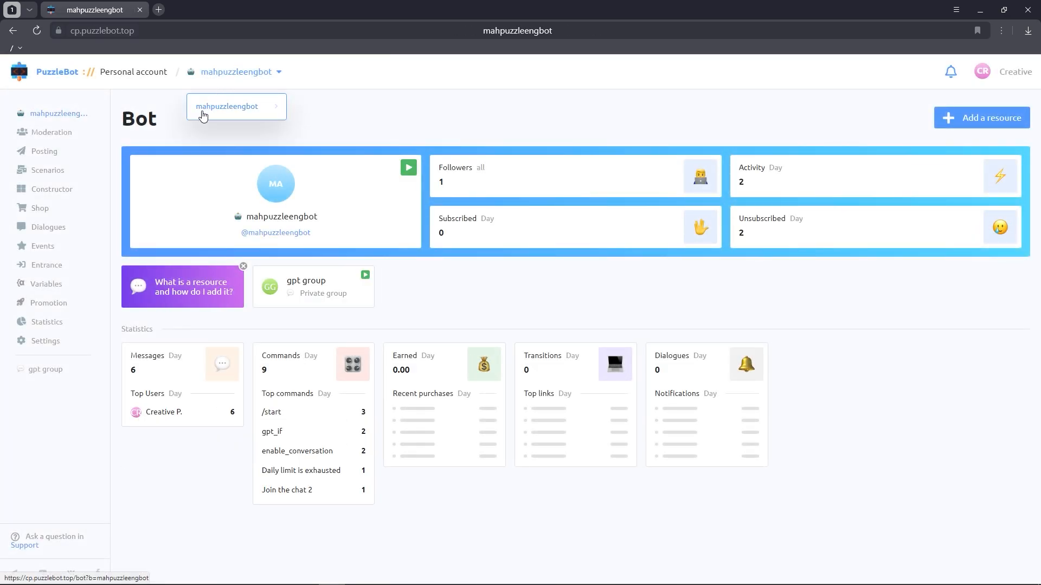
pyautogui.click(76, 172)
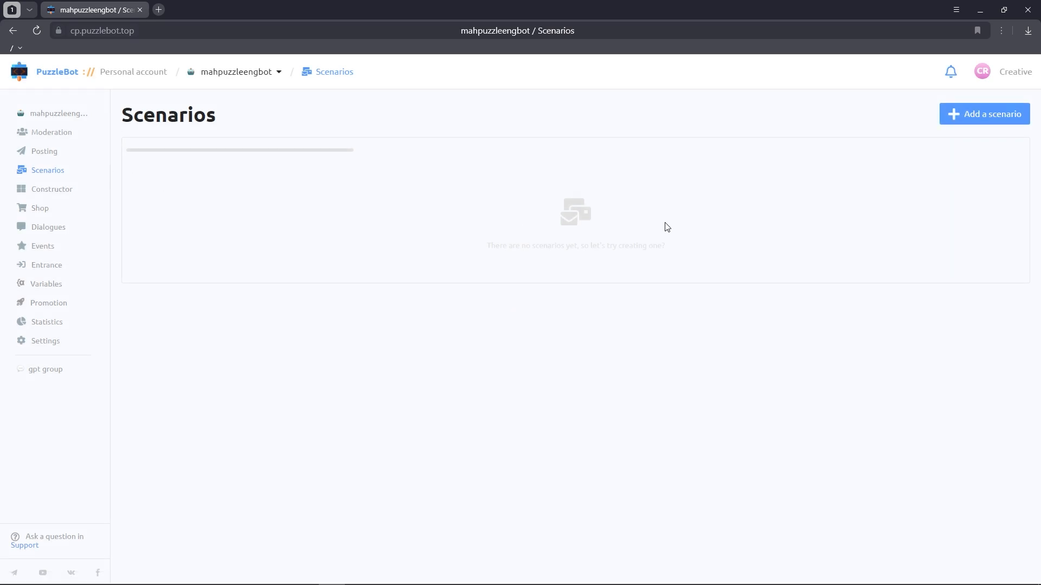
pyautogui.click(977, 119)
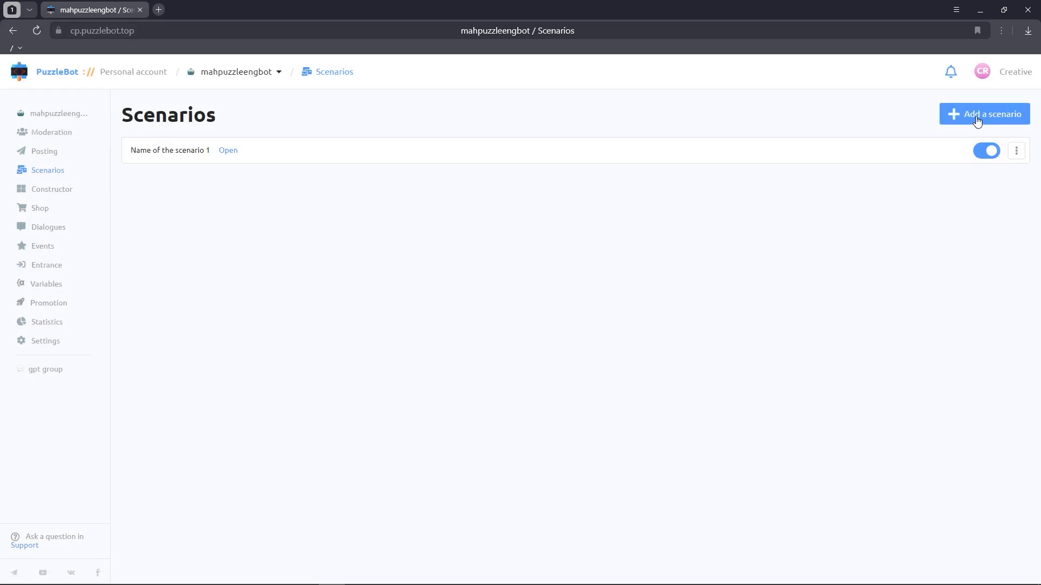
# Step: Rename the new scenario to Video reminder and save the name
pyautogui.click(1016, 152)
pyautogui.click(988, 159)
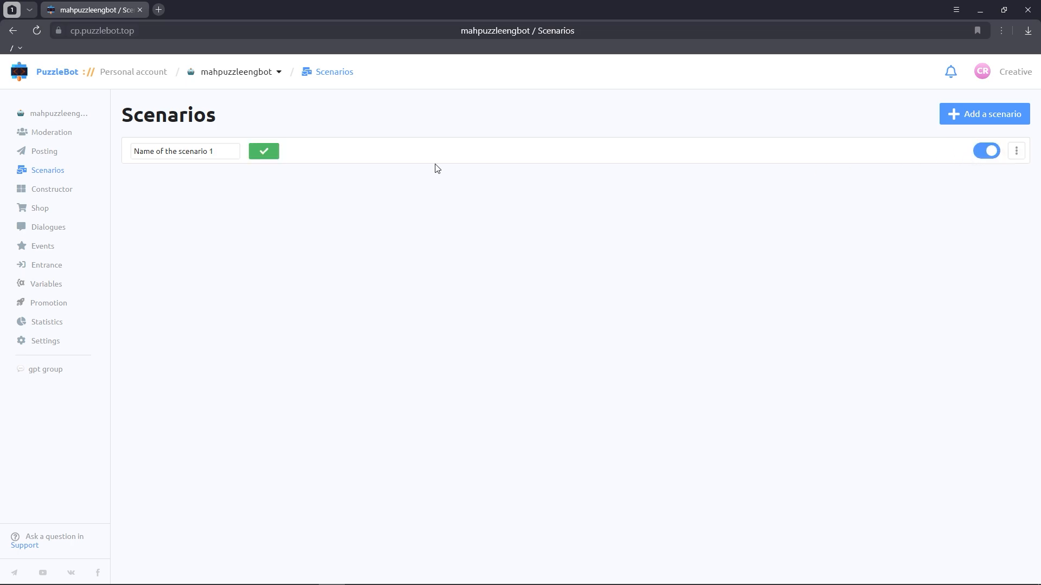
pyautogui.hotkey('ctrl', 'a')
pyautogui.write('Video reminder')
pyautogui.click(258, 154)
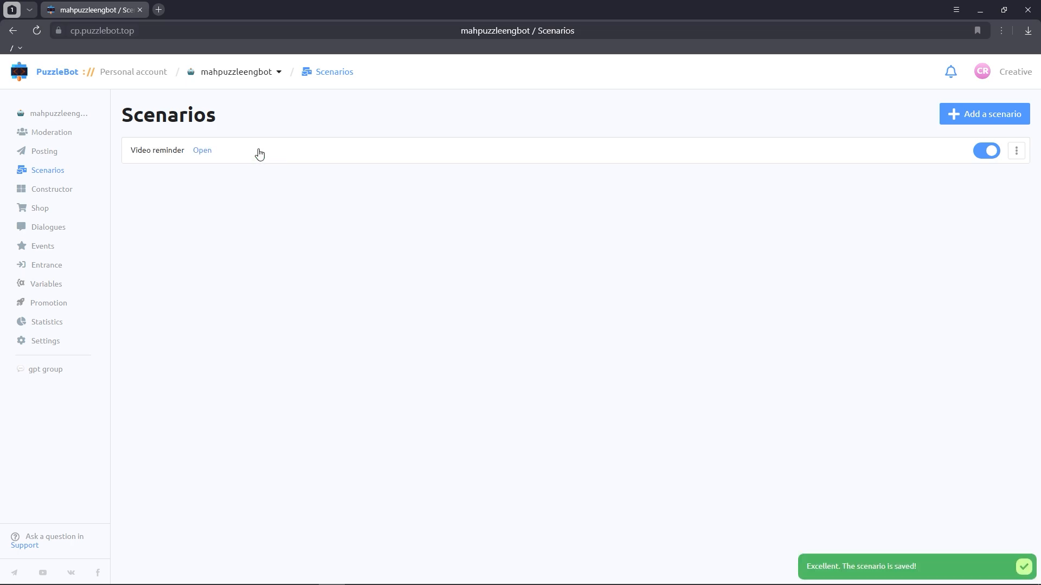
# Step: Open the Video reminder scenario and enable Restart when the scenario is called again in its settings
pyautogui.click(202, 150)
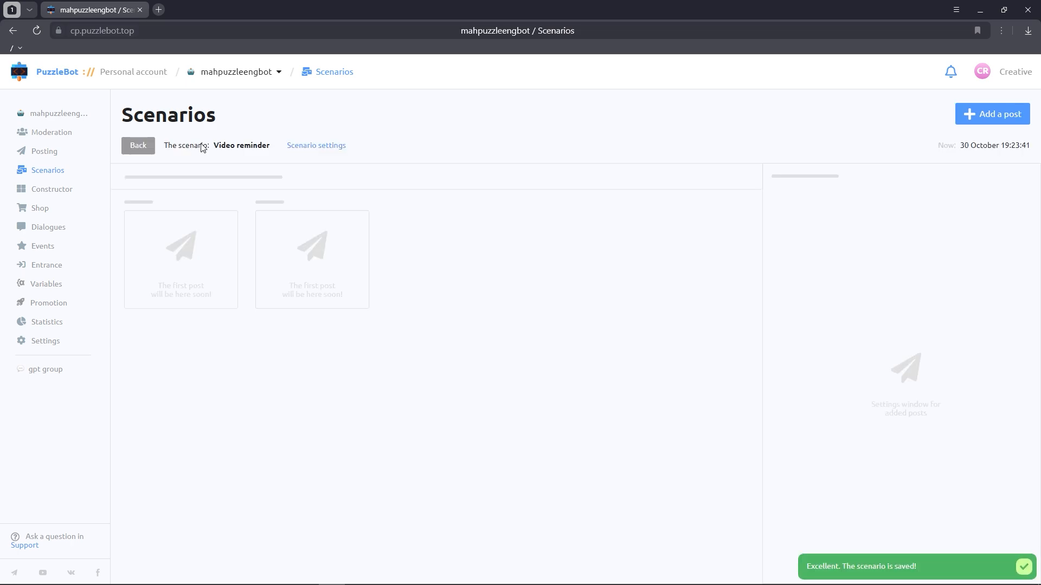
pyautogui.click(307, 146)
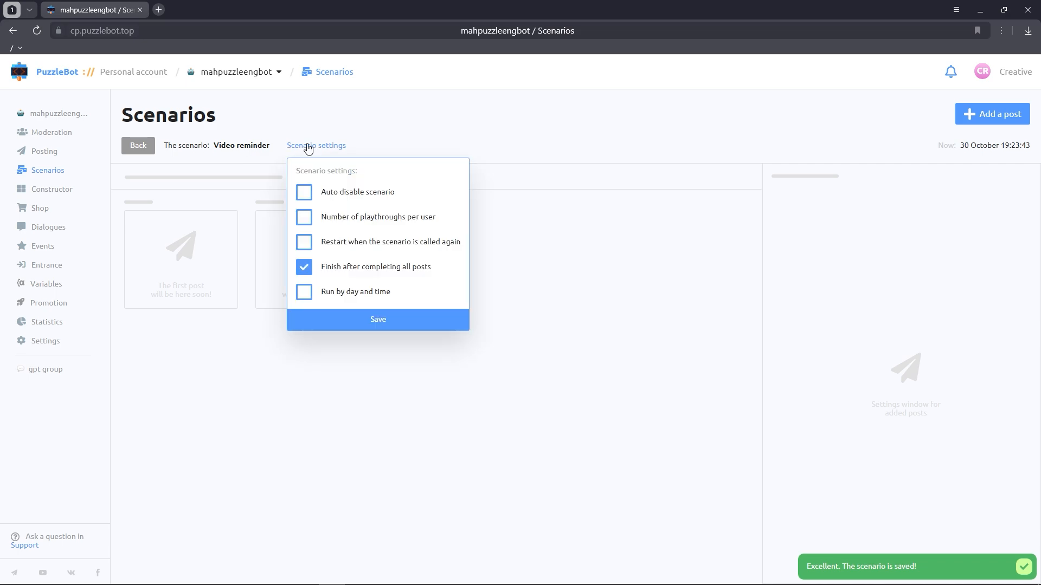
pyautogui.click(304, 244)
pyautogui.click(344, 321)
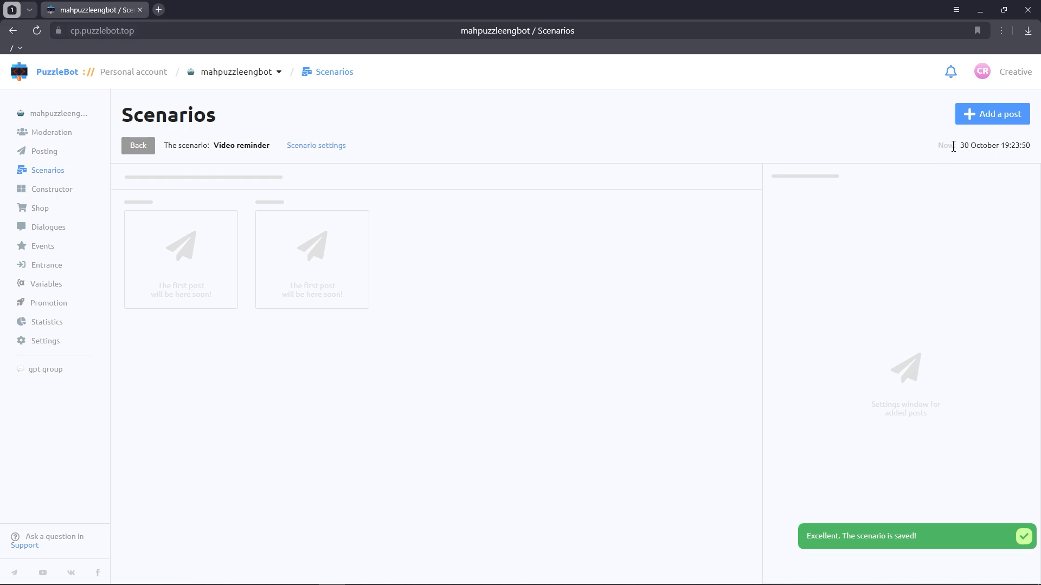
# Step: Add a post to the scenario with sending type Through
pyautogui.click(978, 119)
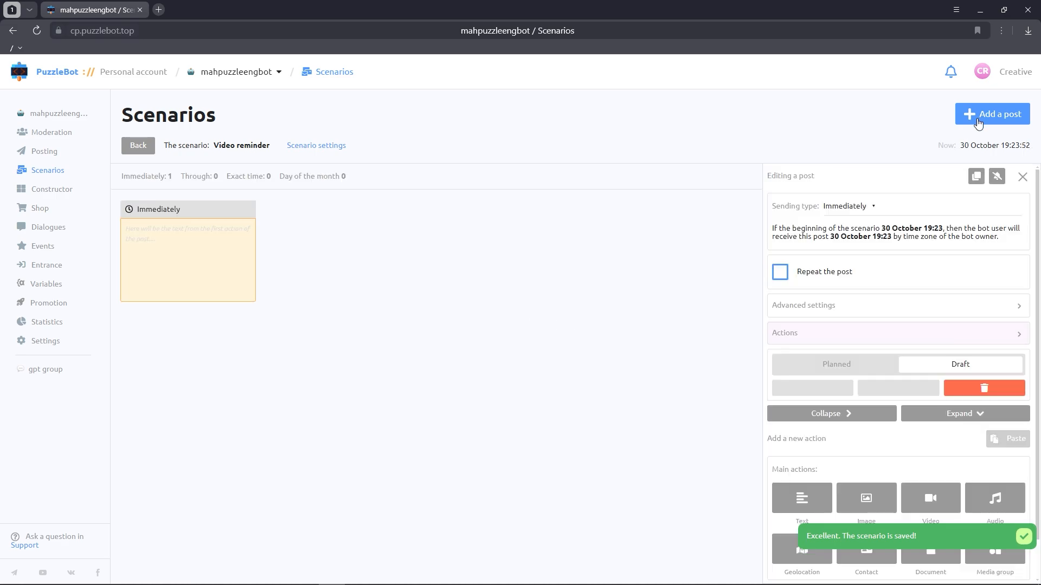
pyautogui.click(858, 211)
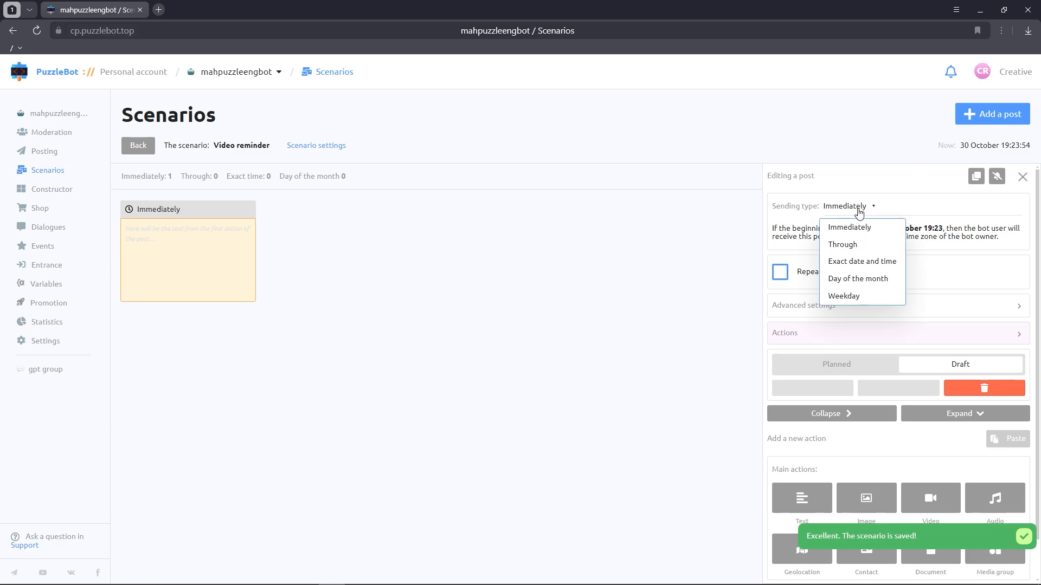
pyautogui.click(843, 245)
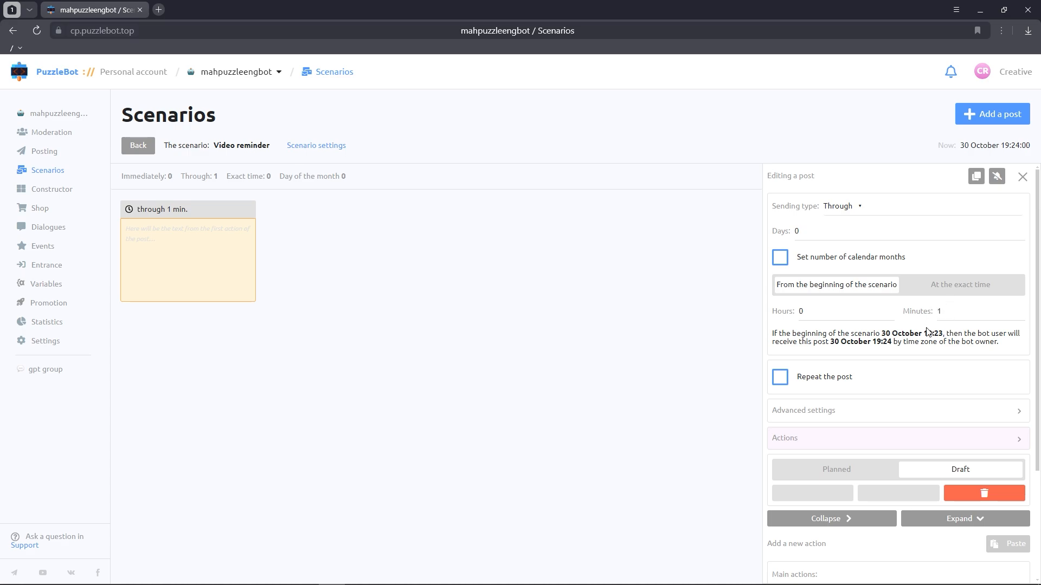
# Step: Add a Text action reading "You haven't watched our tutorial video!" and "To watch it, click on the button below:"
pyautogui.scroll(-3, 908, 335)
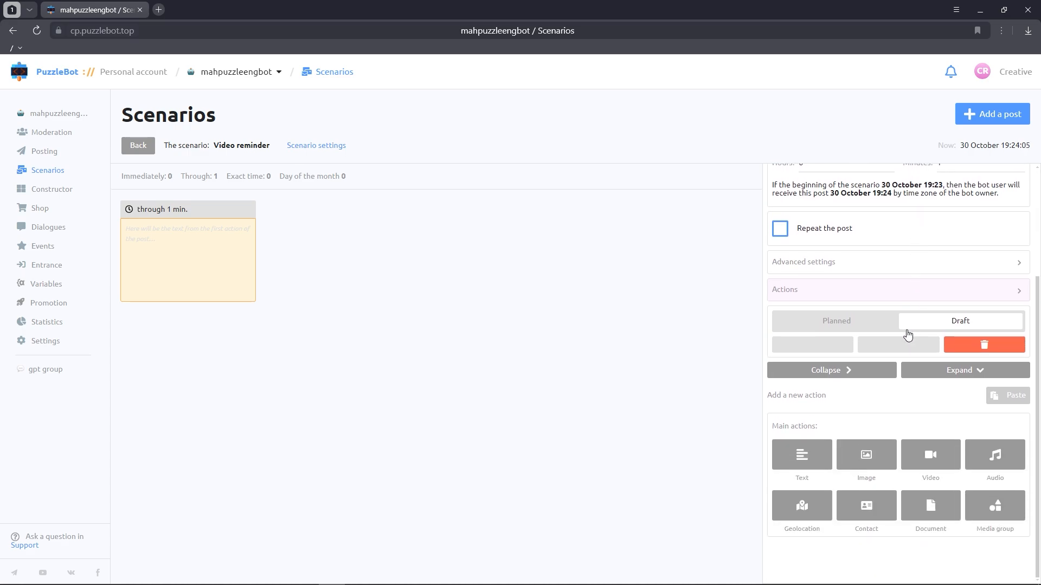
pyautogui.click(802, 454)
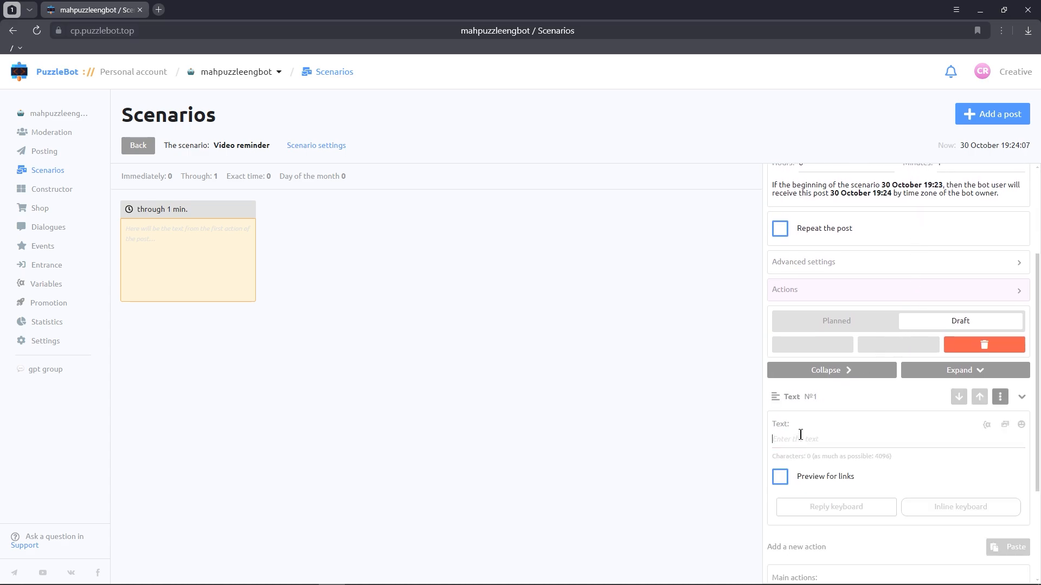
pyautogui.scroll(-2, 820, 414)
pyautogui.write("You haven't wa")
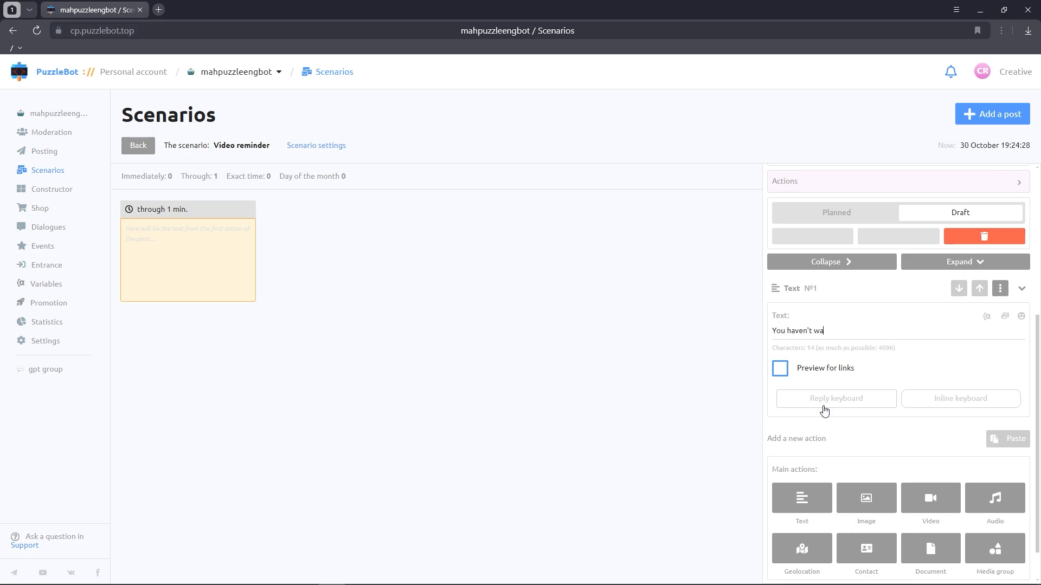
pyautogui.write('tched our tutorial video!')
pyautogui.press('Return')
pyautogui.press('Return')
pyautogui.write('To watch it')
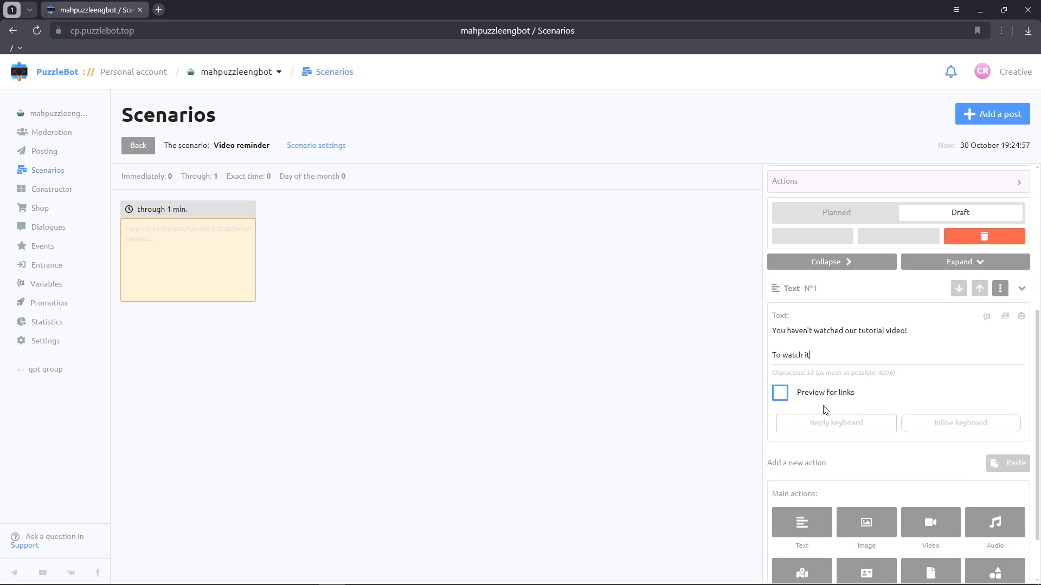
pyautogui.write(', click on the button below:')
# Step: Add an inline button named Open Video to the text that goes to Mini-app1
pyautogui.click(934, 429)
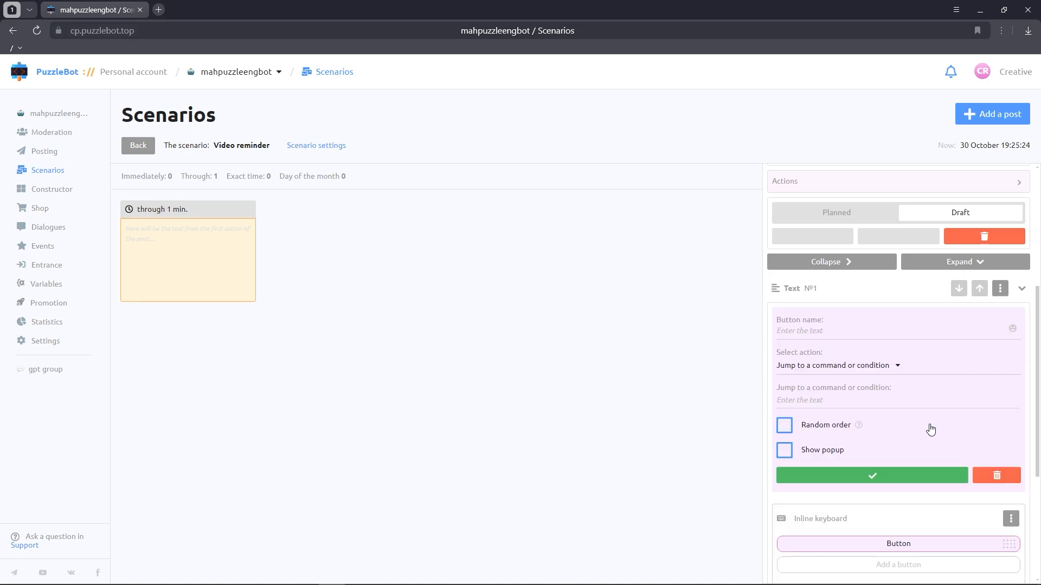
pyautogui.click(879, 369)
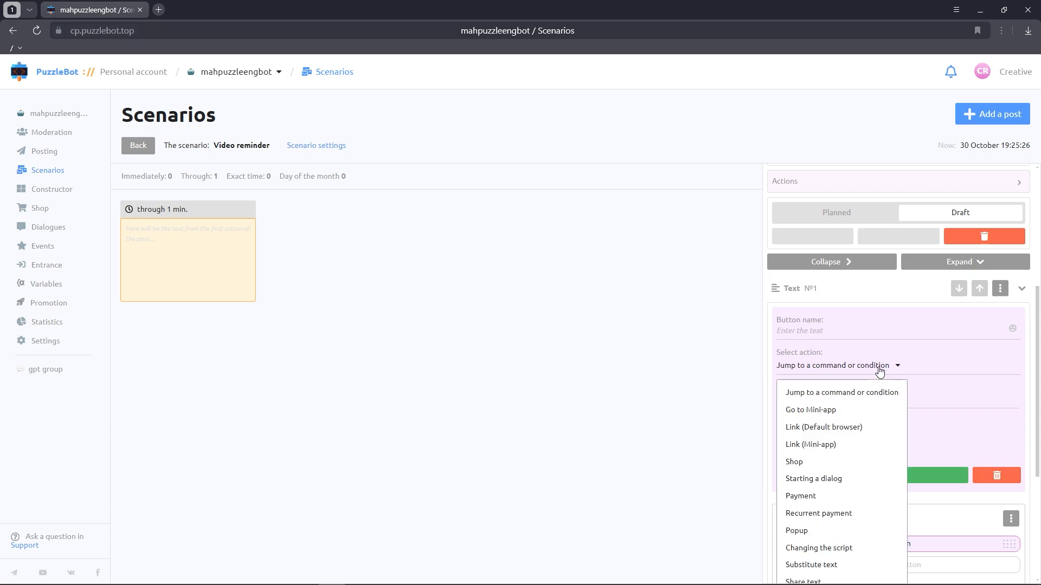
pyautogui.click(829, 408)
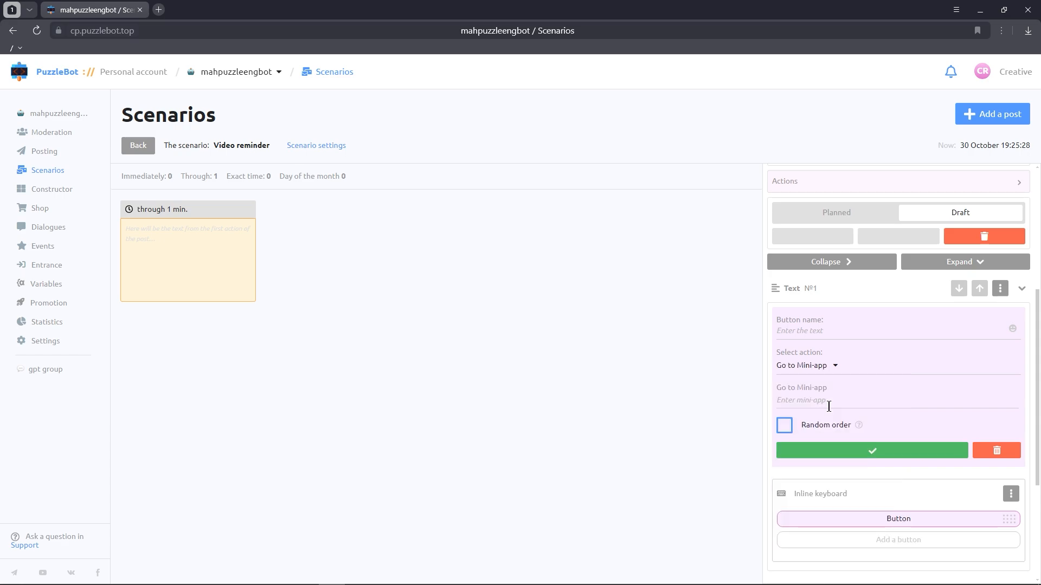
pyautogui.click(817, 326)
pyautogui.write('Open Video')
pyautogui.click(818, 400)
pyautogui.write('min')
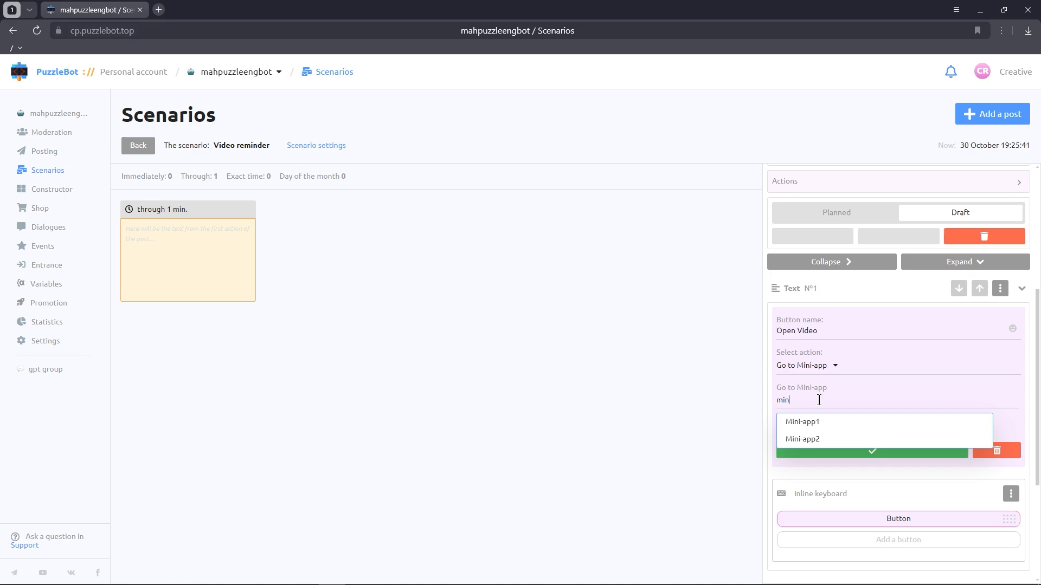
pyautogui.click(806, 424)
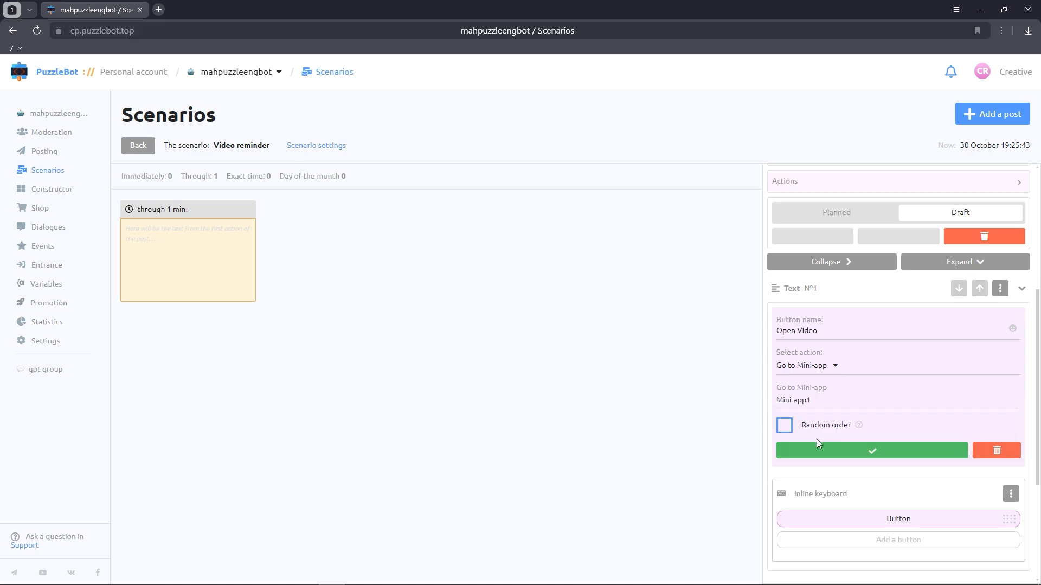
pyautogui.click(826, 454)
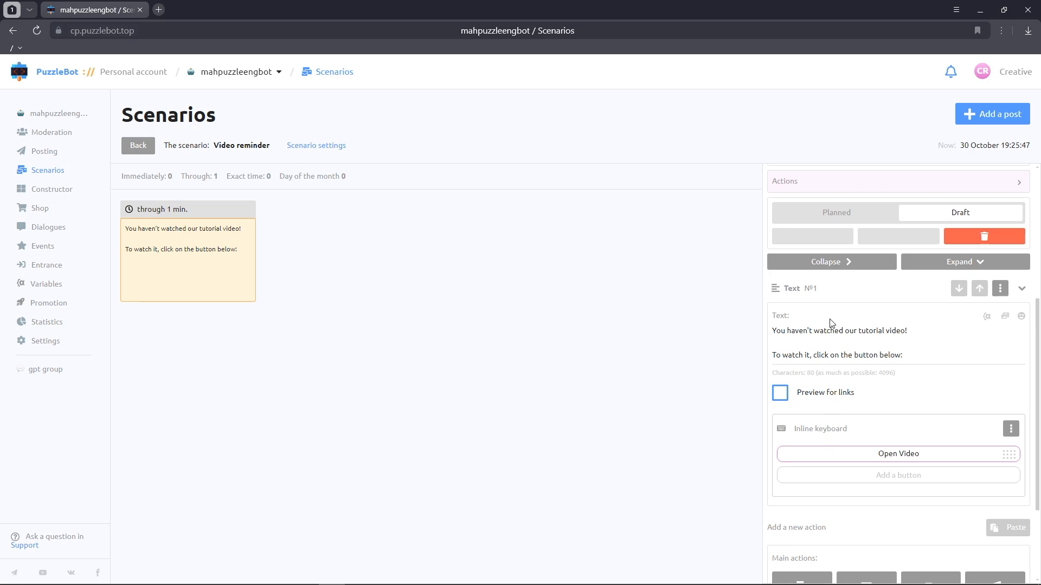
# Step: Set the first post to Planned and close its editor
pyautogui.click(831, 213)
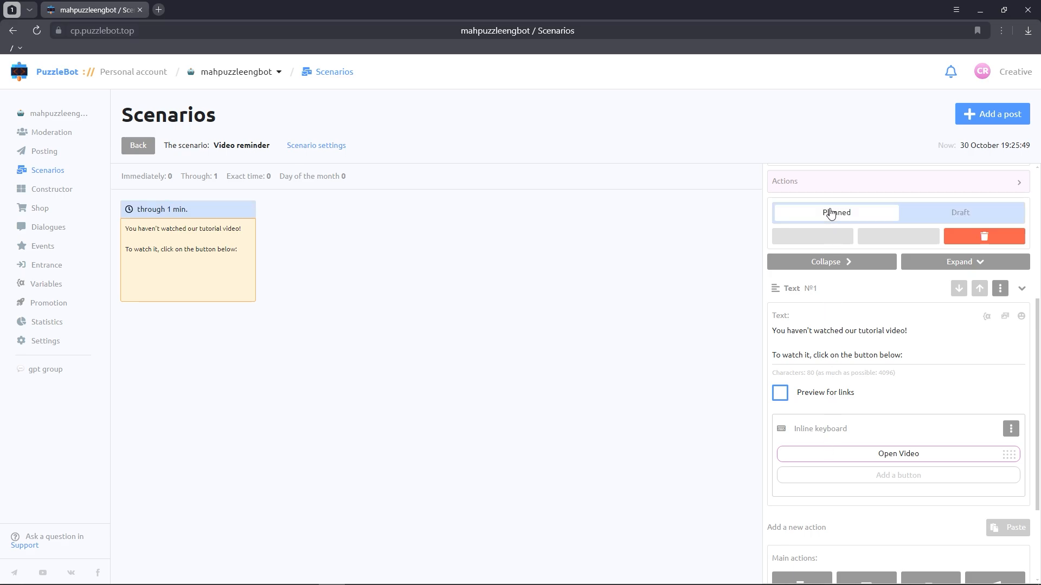
pyautogui.click(606, 239)
# Step: Add a second post with sending type Through and a delay of 2 minutes
pyautogui.click(964, 123)
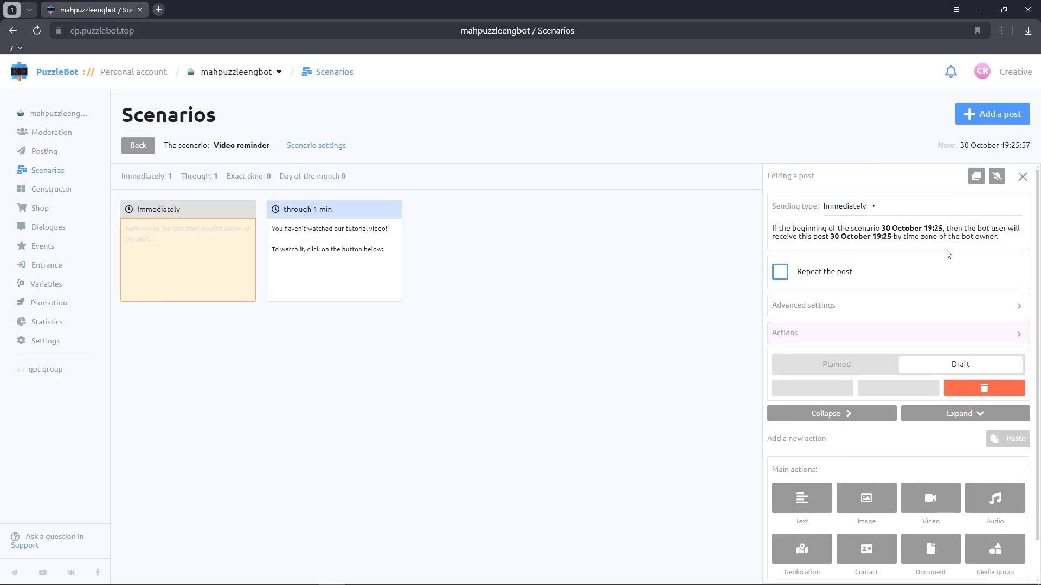
pyautogui.click(862, 208)
pyautogui.click(862, 245)
pyautogui.click(949, 309)
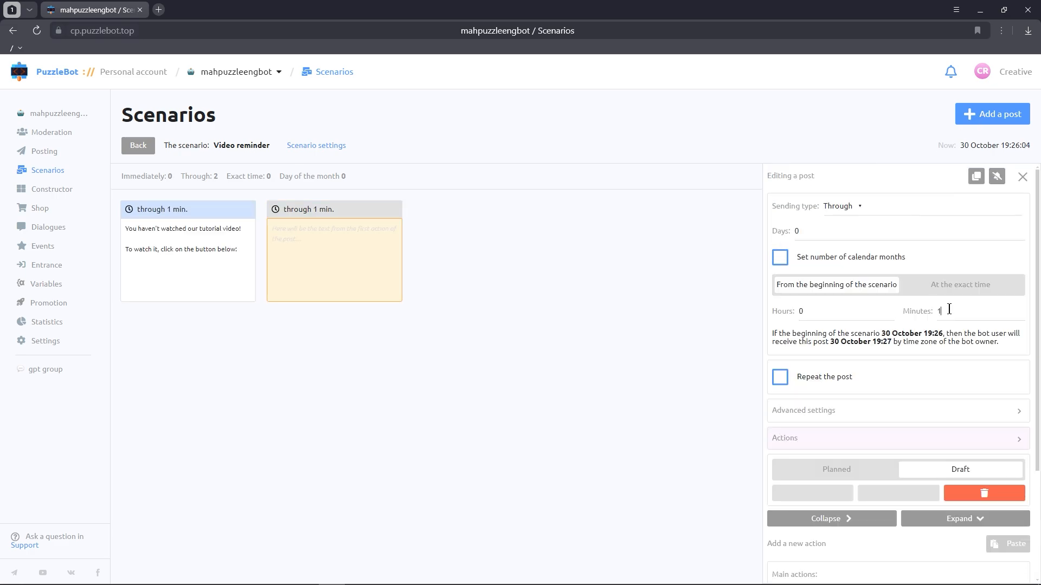
pyautogui.press('BackSpace')
pyautogui.write('4')
pyautogui.scroll(-3, 894, 335)
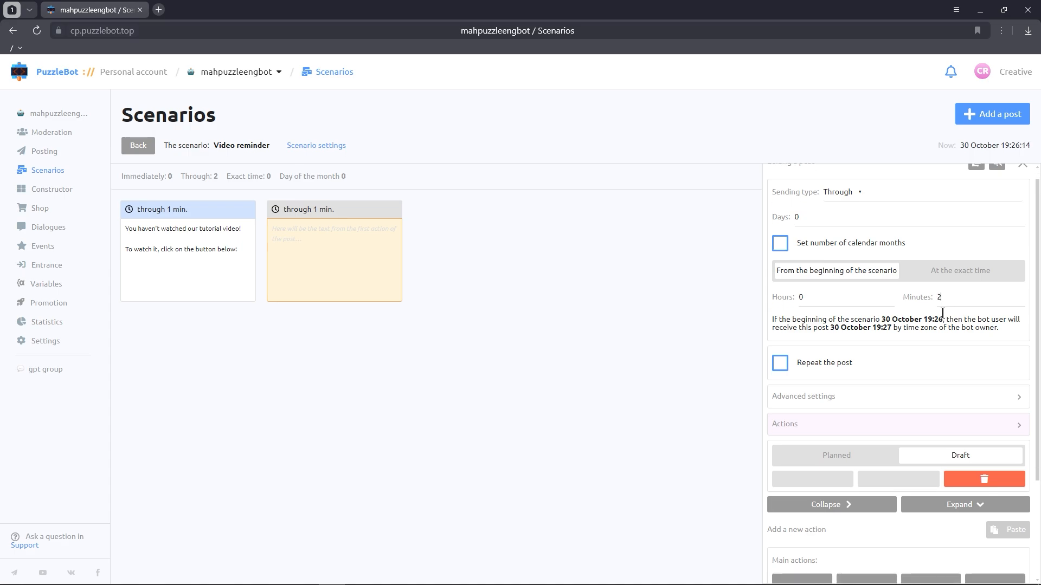
# Step: Add a Text action reading "The tutorial video is still waiting for you!" and "Click on the button below:"
pyautogui.click(815, 462)
pyautogui.write('The ')
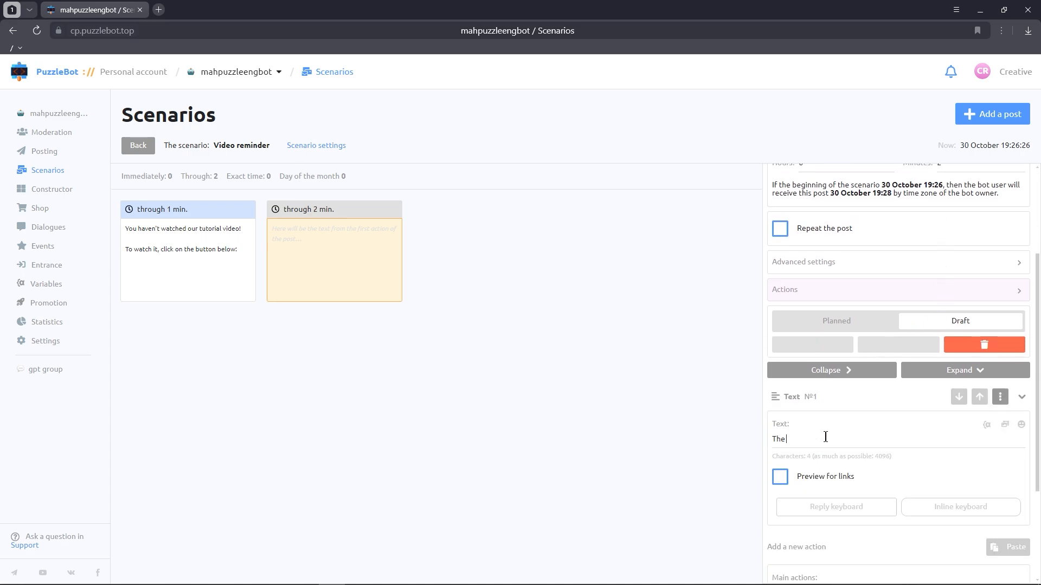
pyautogui.write('tutorial video is still waiting for you!')
pyautogui.press('Return')
pyautogui.press('Return')
pyautogui.write('Click on the button below:')
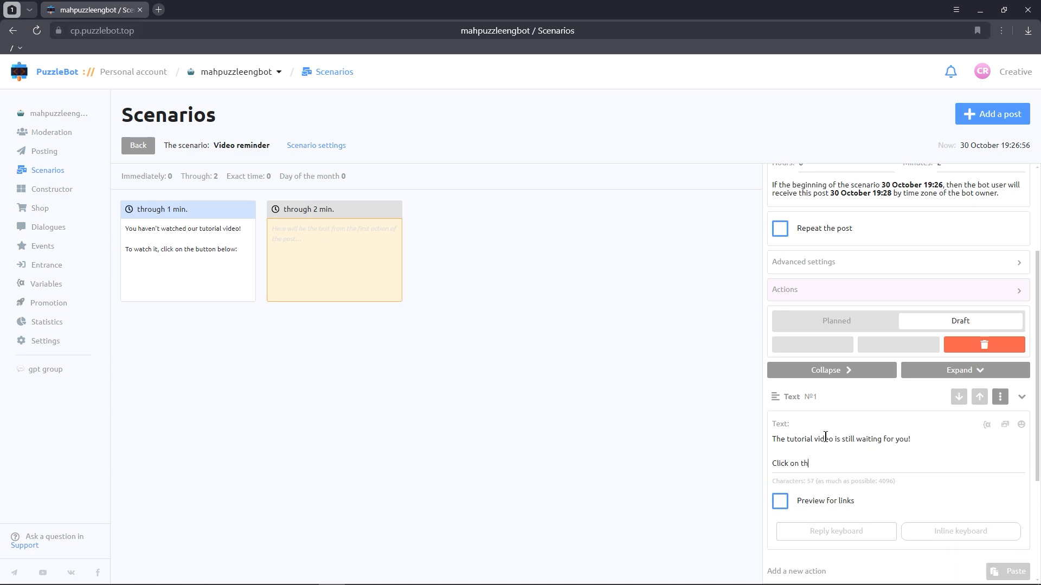
# Step: Add an Open Video inline button going to Mini-app1, then set the second post to Planned and close it
pyautogui.scroll(-1, 840, 437)
pyautogui.scroll(-1, 840, 437)
pyautogui.click(960, 423)
pyautogui.click(829, 365)
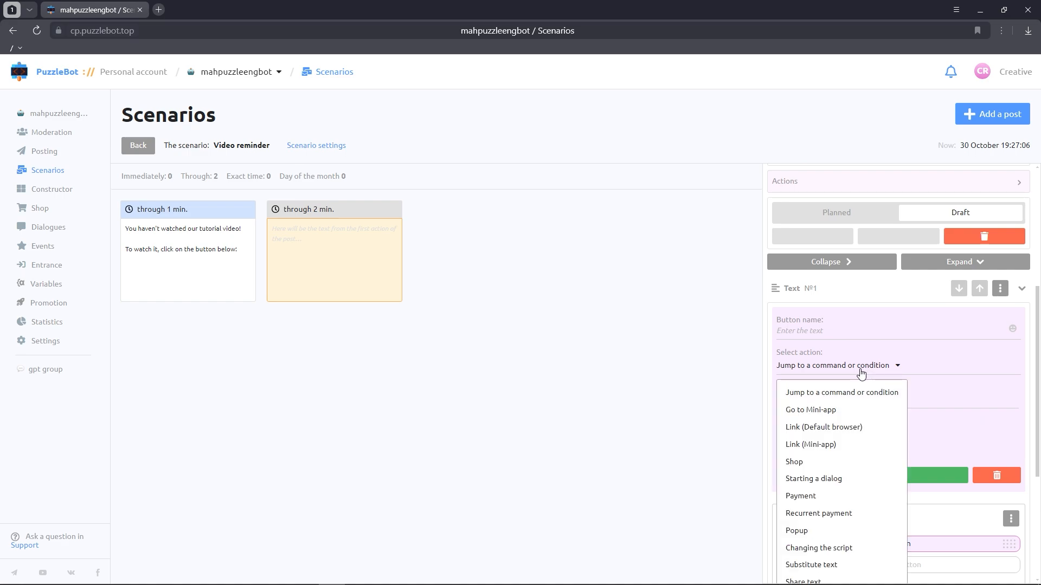
pyautogui.click(802, 411)
pyautogui.write('Ope')
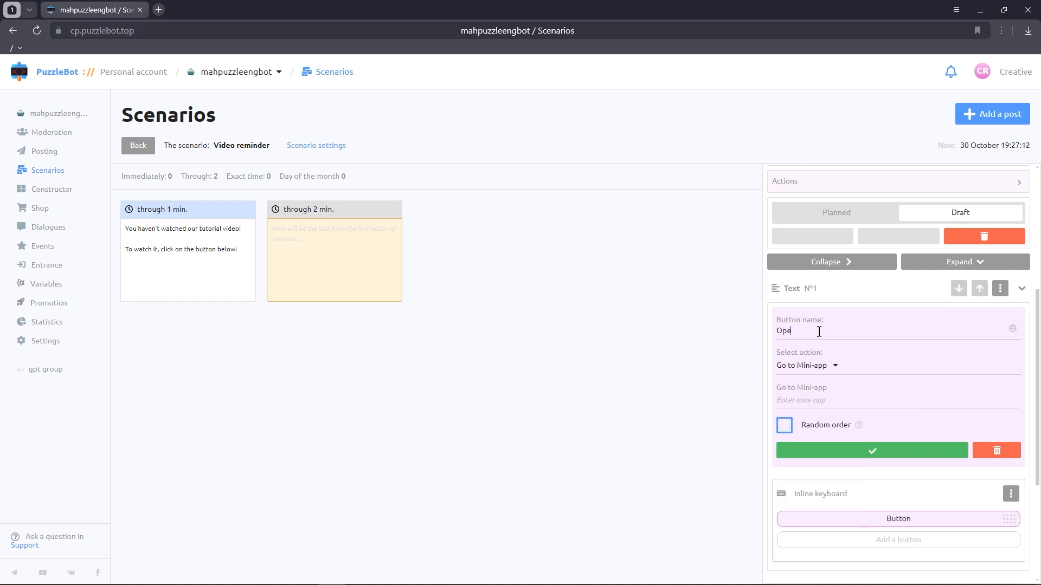
pyautogui.write('n Video')
pyautogui.click(819, 398)
pyautogui.click(815, 428)
pyautogui.click(828, 448)
pyautogui.click(850, 215)
pyautogui.click(672, 293)
# Step: Add a third post with sending type Through, delayed 3 minutes
pyautogui.click(976, 118)
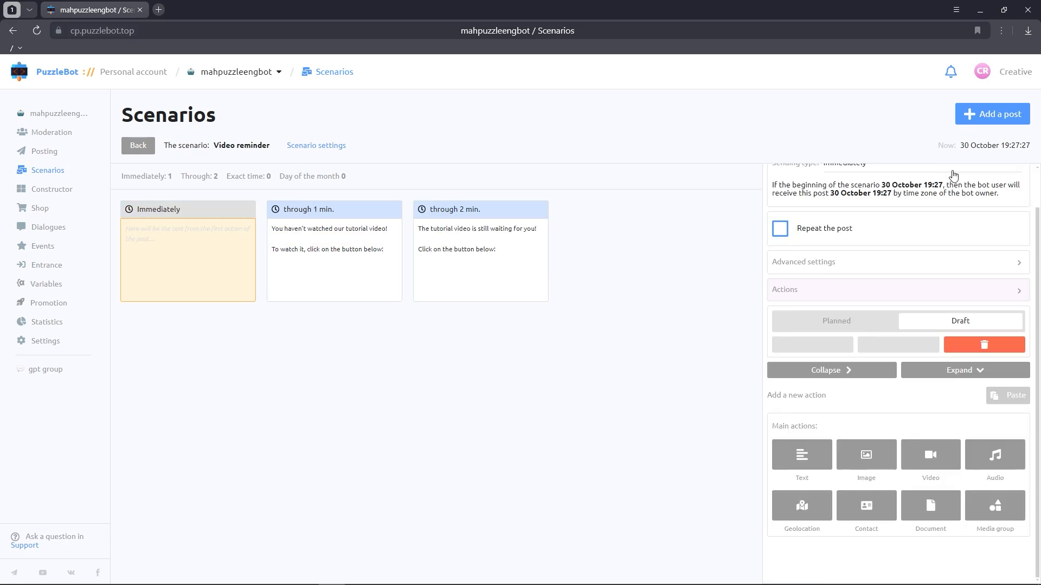
pyautogui.scroll(1, 900, 217)
pyautogui.click(853, 208)
pyautogui.click(843, 244)
pyautogui.scroll(-3, 943, 310)
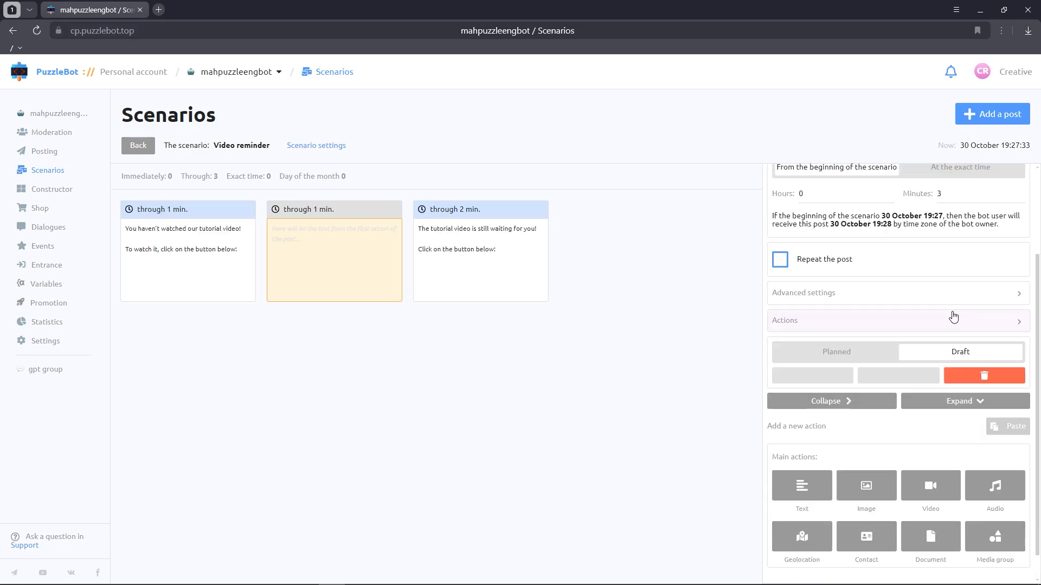
# Step: Add a Text action reading "We worked so hard on the tutorial video and you still haven't watched it :(" and "Watch our video by clicking the button below:"
pyautogui.click(807, 457)
pyautogui.write('We worked so hard')
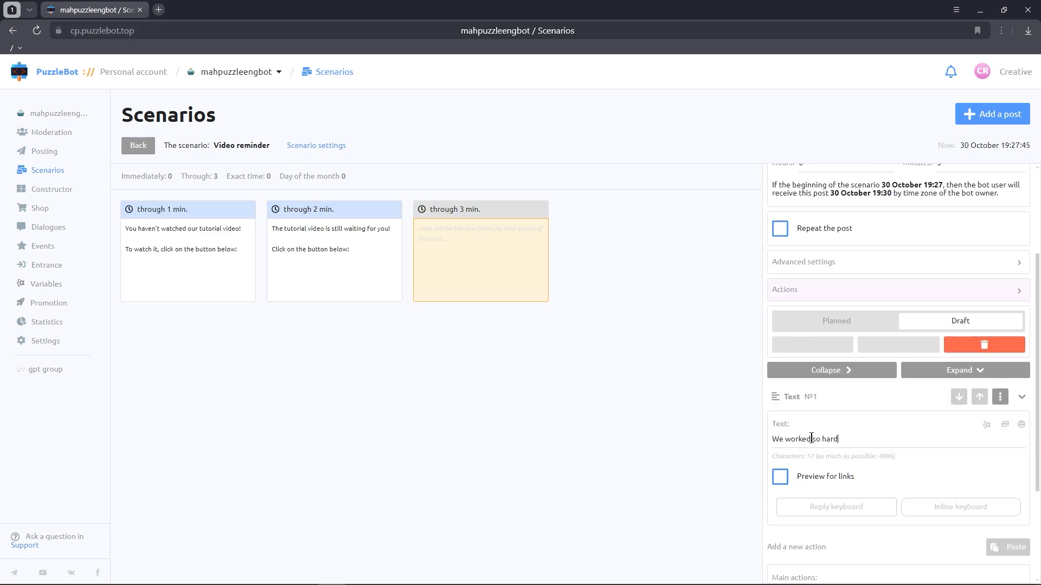
pyautogui.write(" on the tutorial video and you still haven't wa")
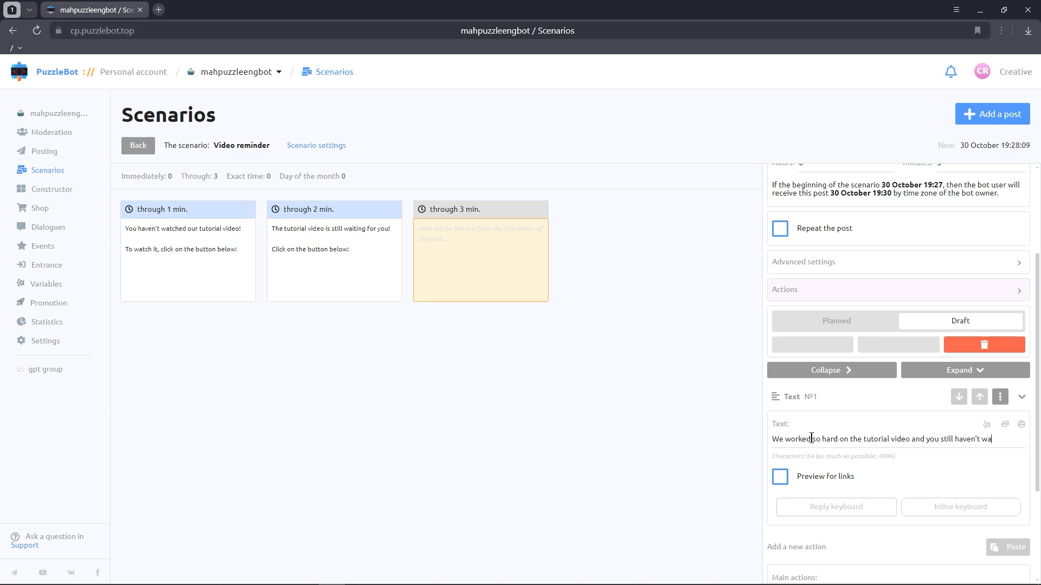
pyautogui.write('tched it :(')
pyautogui.press('Return')
pyautogui.press('Return')
pyautogui.write('Watch our video ')
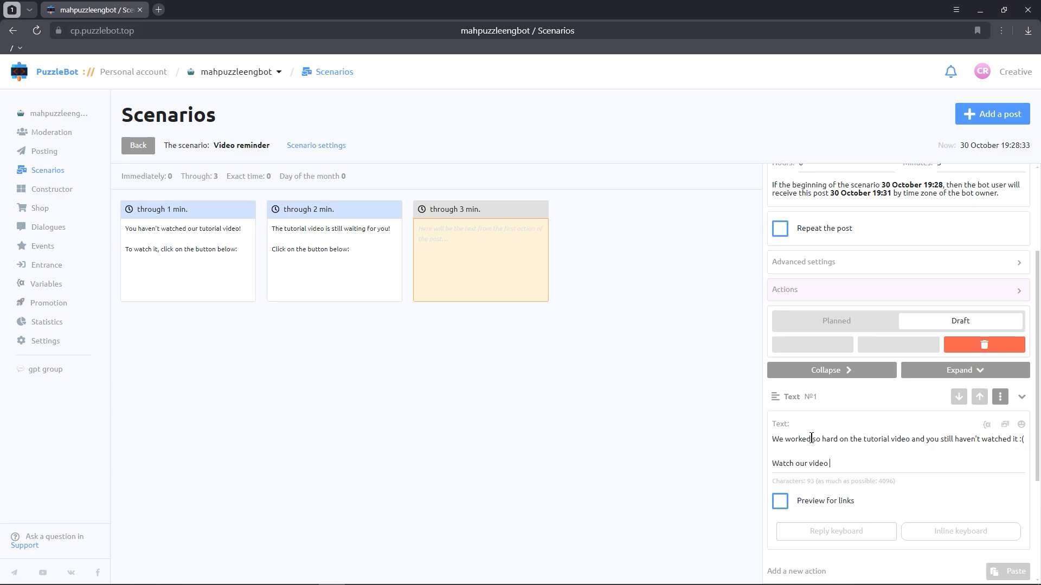
pyautogui.write('by clicking the button below^')
# Step: Add an inline button named Open Video to the third post that goes to Mini-app1
pyautogui.click(946, 532)
pyautogui.click(842, 472)
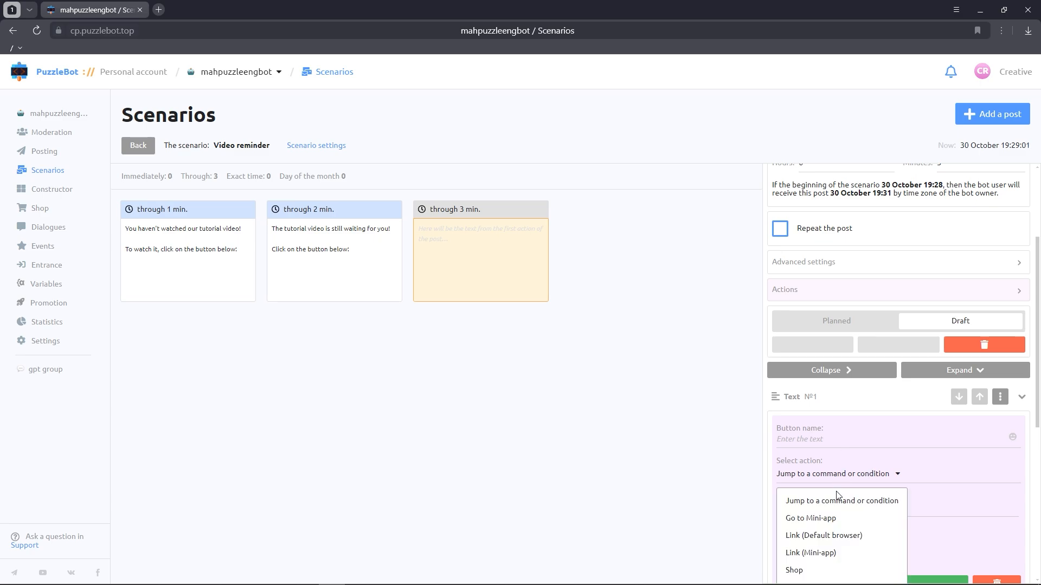
pyautogui.click(824, 514)
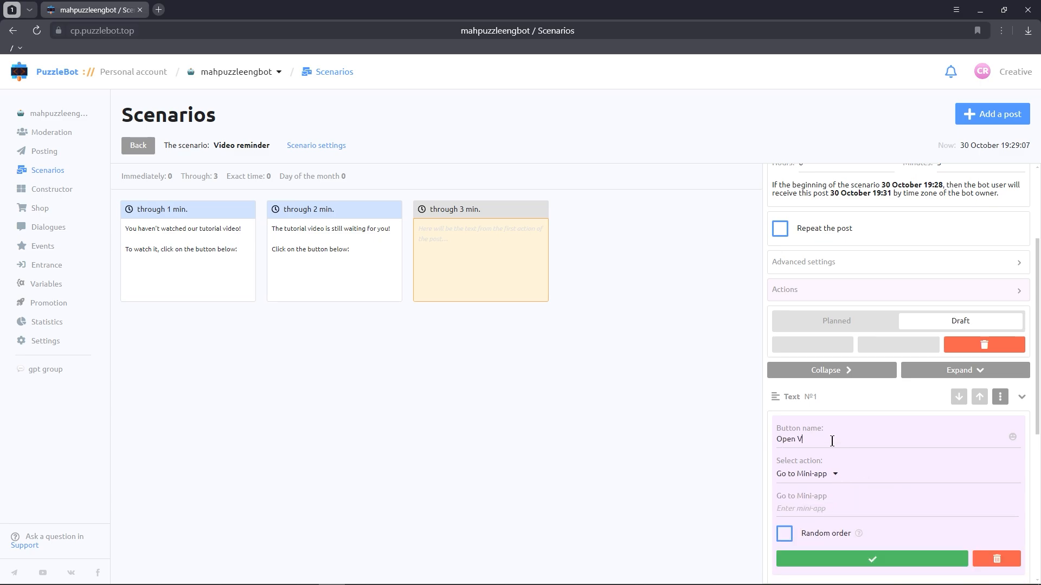
pyautogui.write('ideo')
pyautogui.click(813, 508)
pyautogui.write('m')
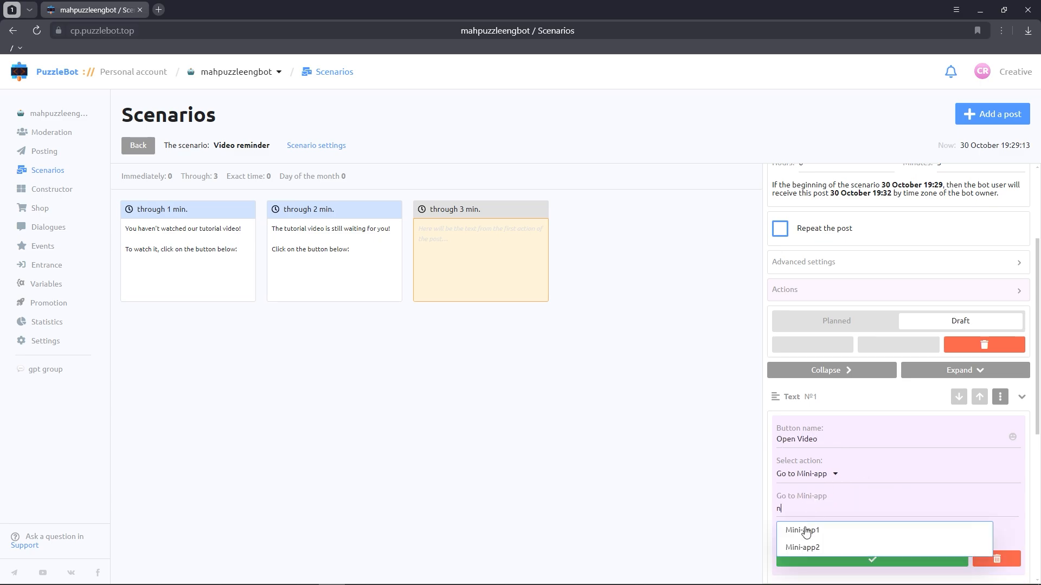
pyautogui.click(804, 530)
pyautogui.scroll(-2, 835, 470)
pyautogui.click(836, 444)
# Step: Set the third post to Planned, close it and return to the scenarios list
pyautogui.click(843, 213)
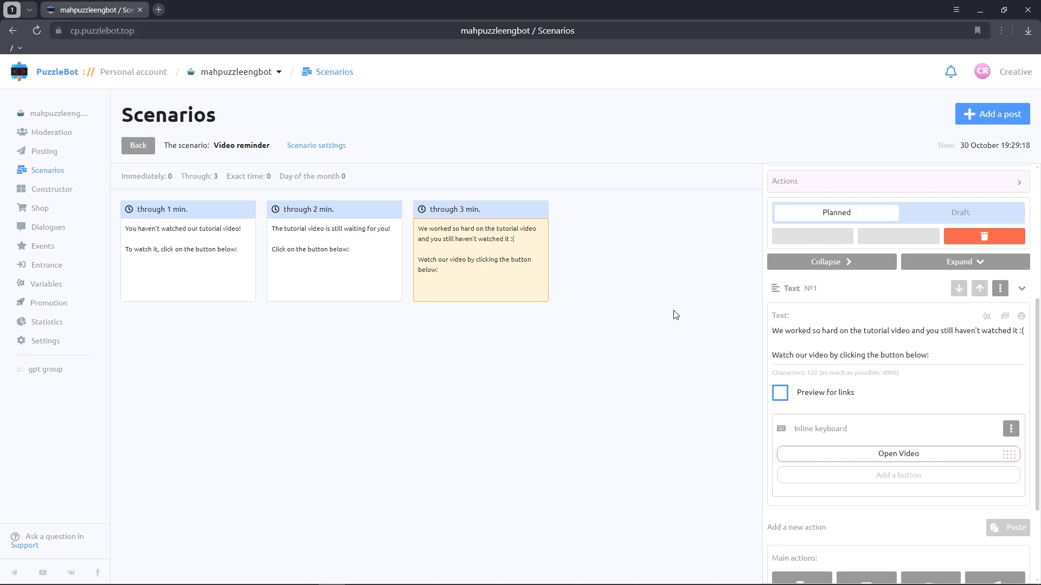
pyautogui.click(674, 314)
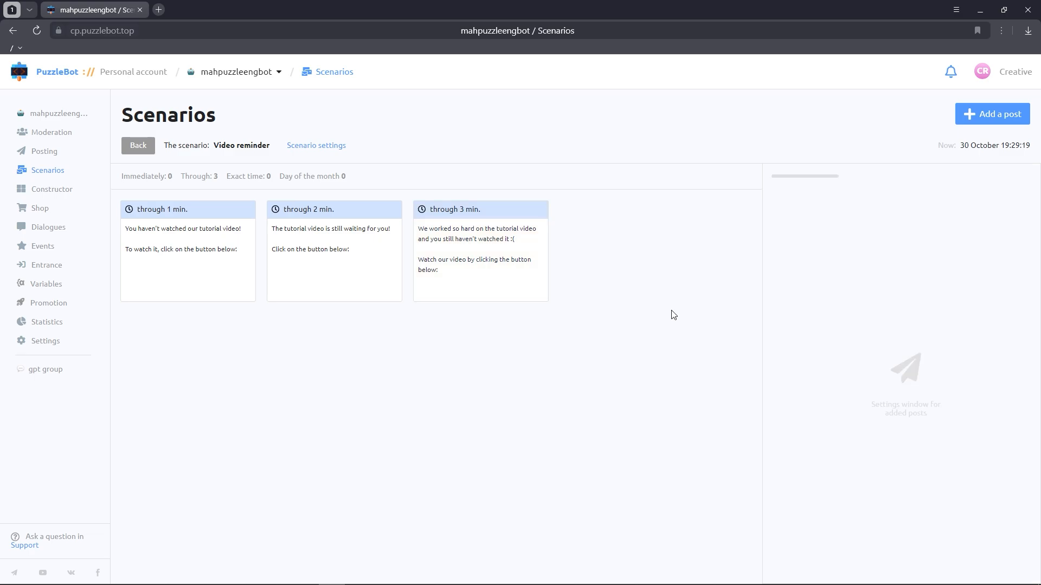
pyautogui.click(136, 147)
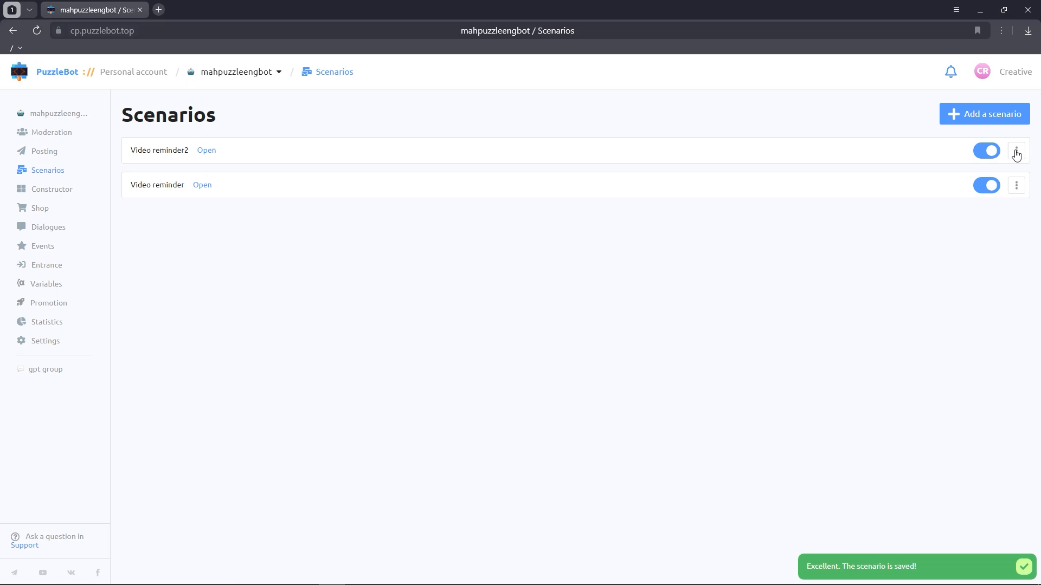
# Step: Rename the Video reminder2 scenario to Bonus reminder and save the name
pyautogui.click(1016, 151)
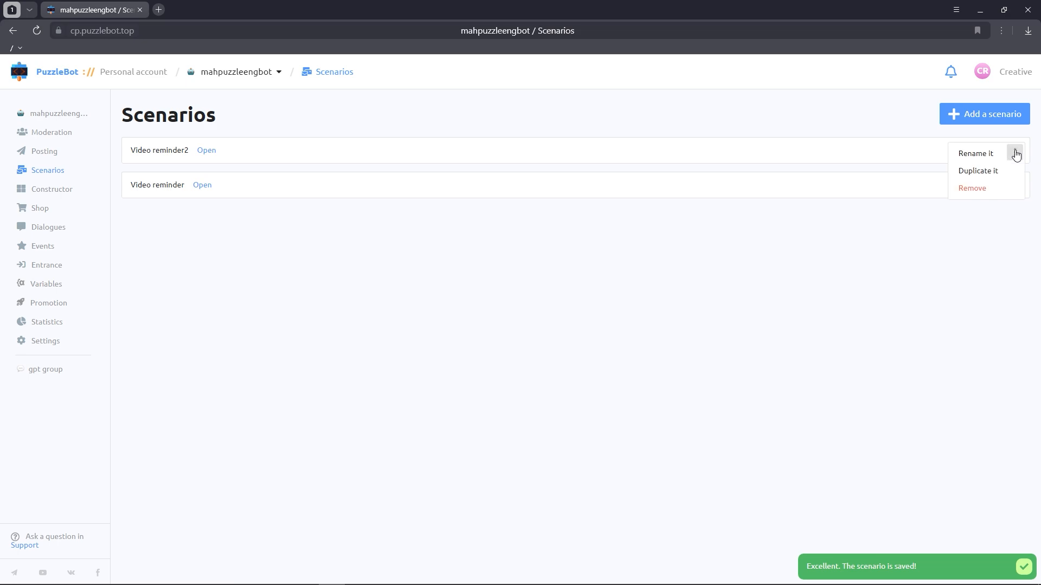
pyautogui.click(980, 154)
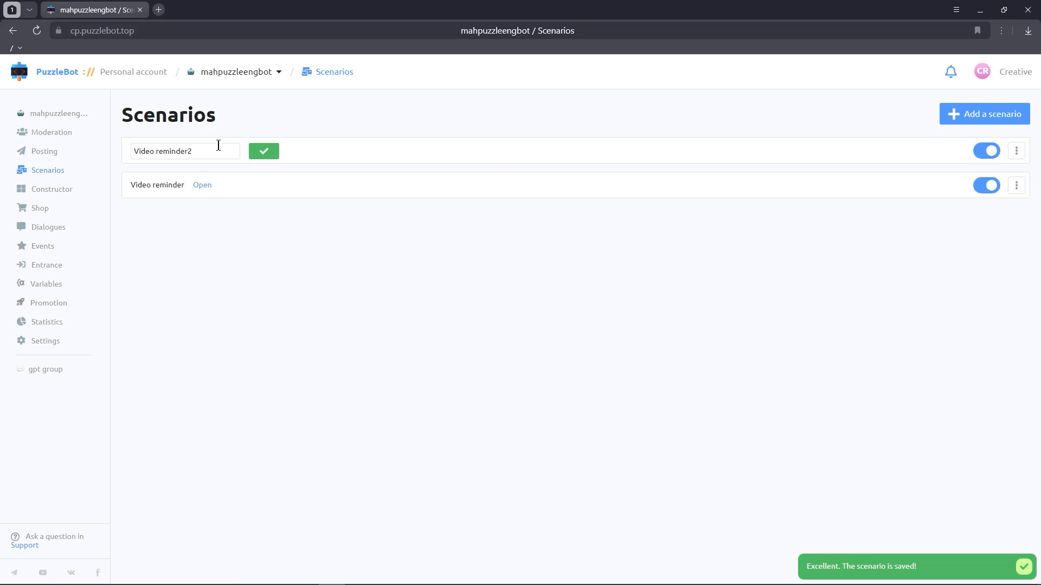
pyautogui.moveTo(219, 145); pyautogui.dragTo(127, 135)
pyautogui.write('Bonus rem')
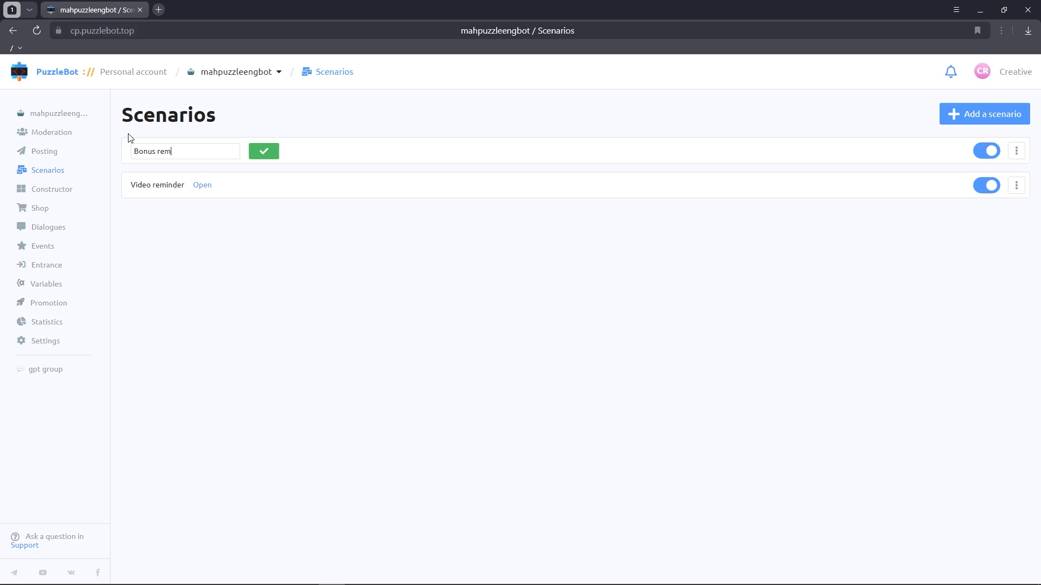
pyautogui.write('inder')
pyautogui.click(271, 156)
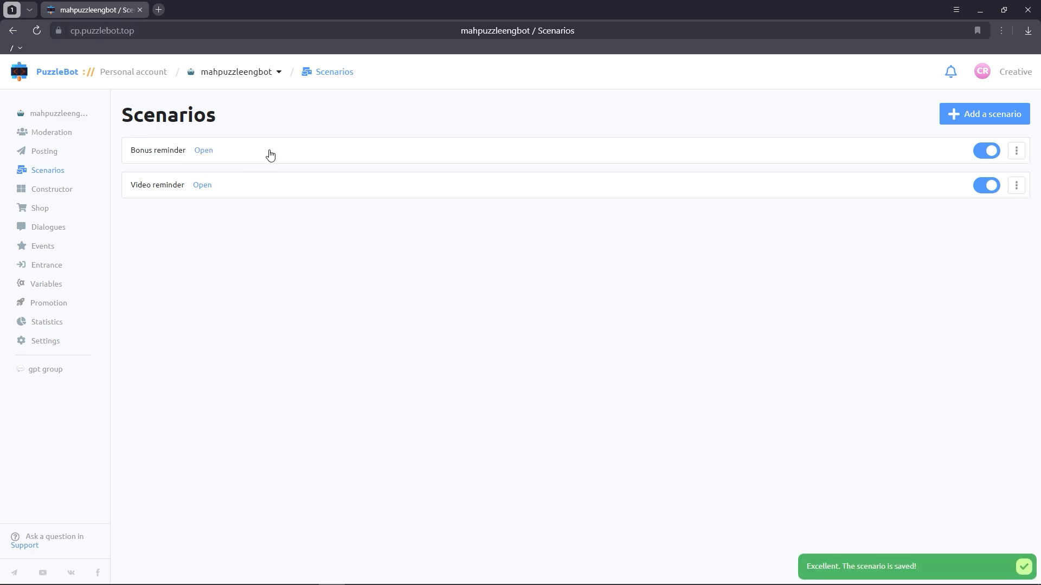
# Step: Open Bonus reminder's first post and replace its text with "Thank you for watching our video!" and "We have prepared a bonus for you. Pick it up by the button below:"
pyautogui.click(208, 151)
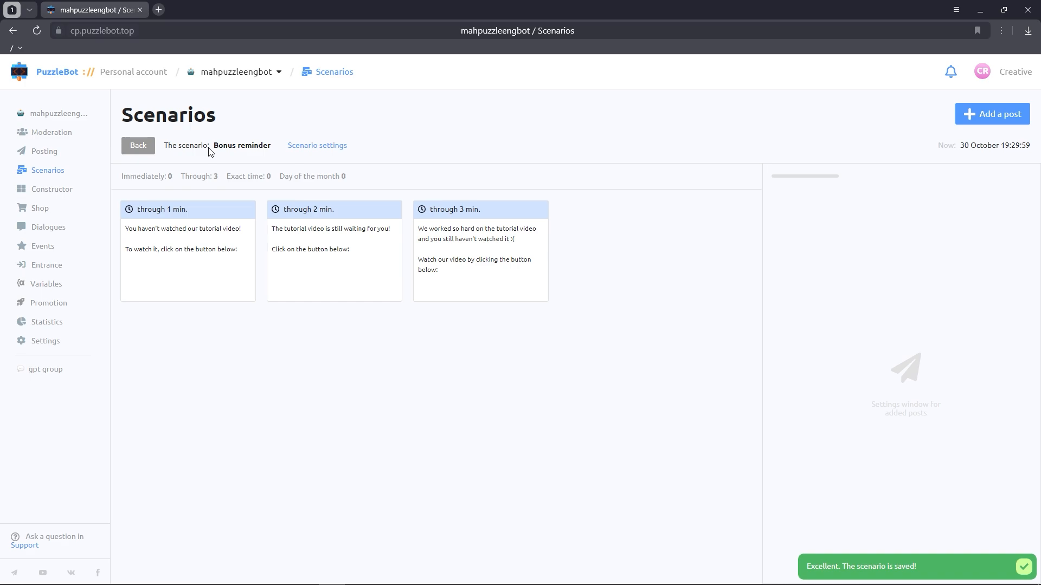
pyautogui.click(185, 227)
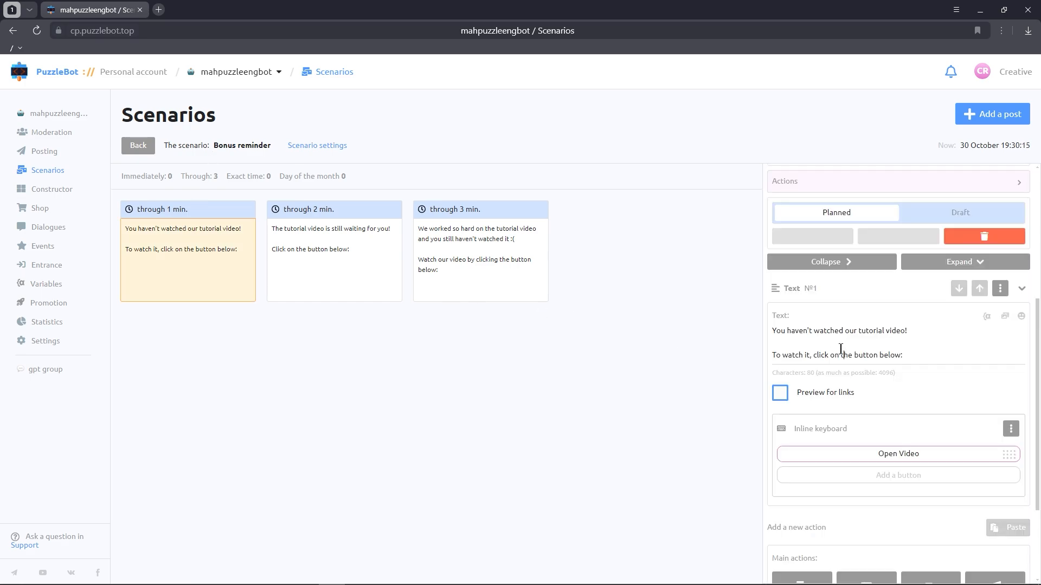
pyautogui.click(841, 349)
pyautogui.hotkey('ctrl', 'a')
pyautogui.write('Thank you for watching')
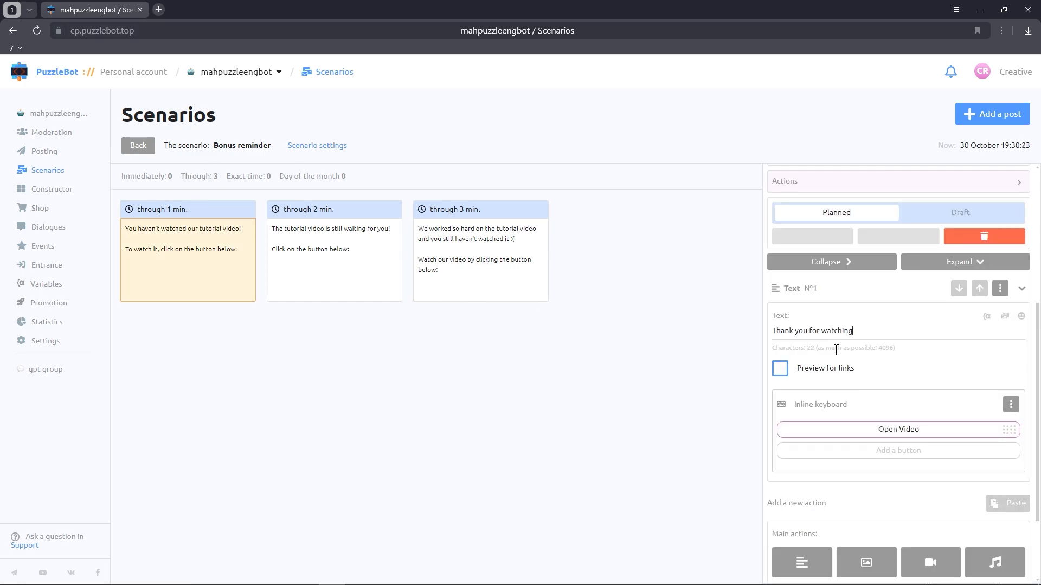
pyautogui.write(' our video!')
pyautogui.press('Return')
pyautogui.press('Return')
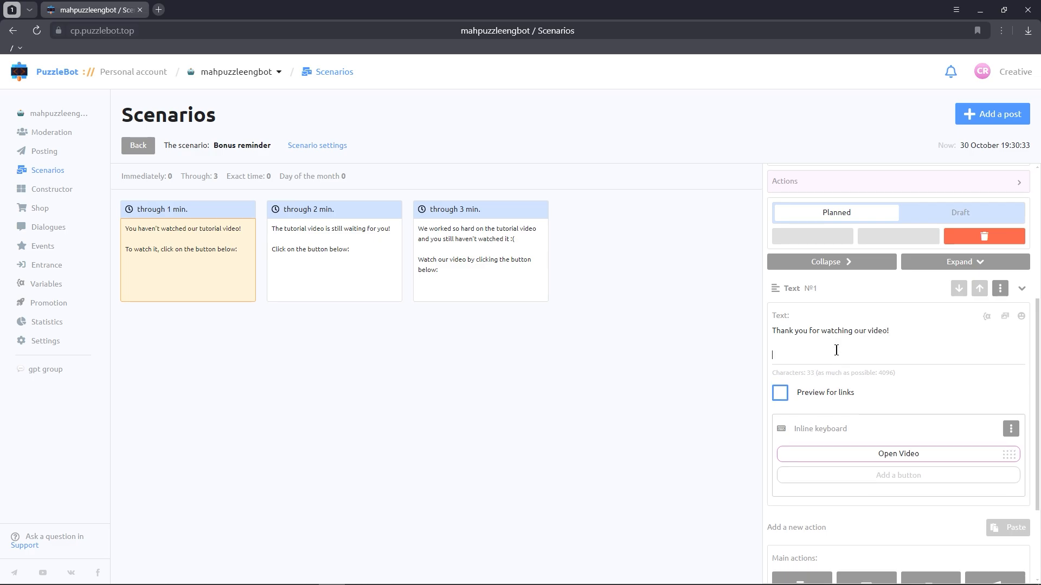
pyautogui.write('We have prepared a bonus for you. Pick it')
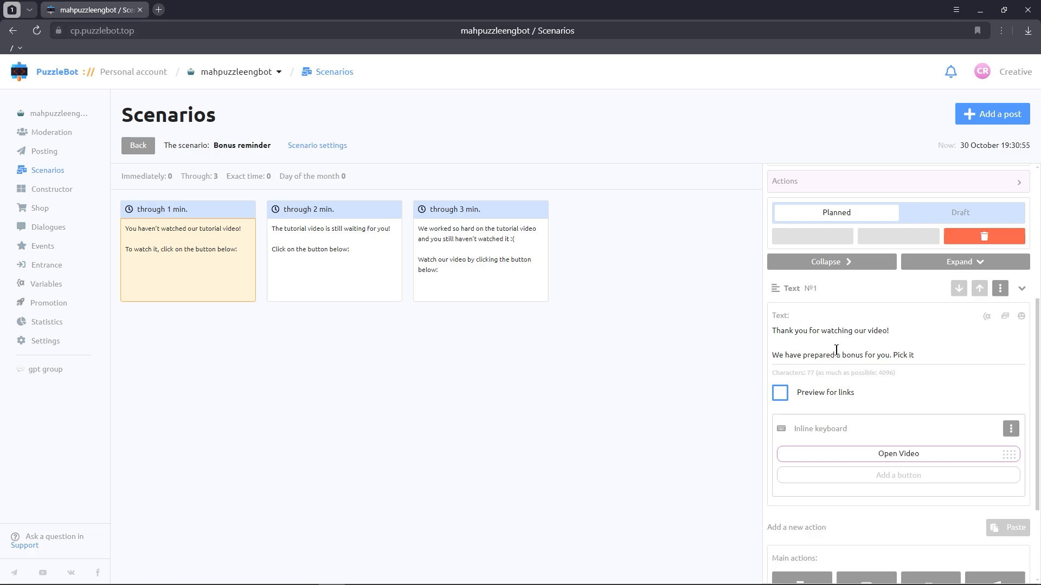
pyautogui.write(' up by the button below:')
# Step: Rename the first post's inline button to Get bonus and point it to Mini-app2
pyautogui.click(886, 453)
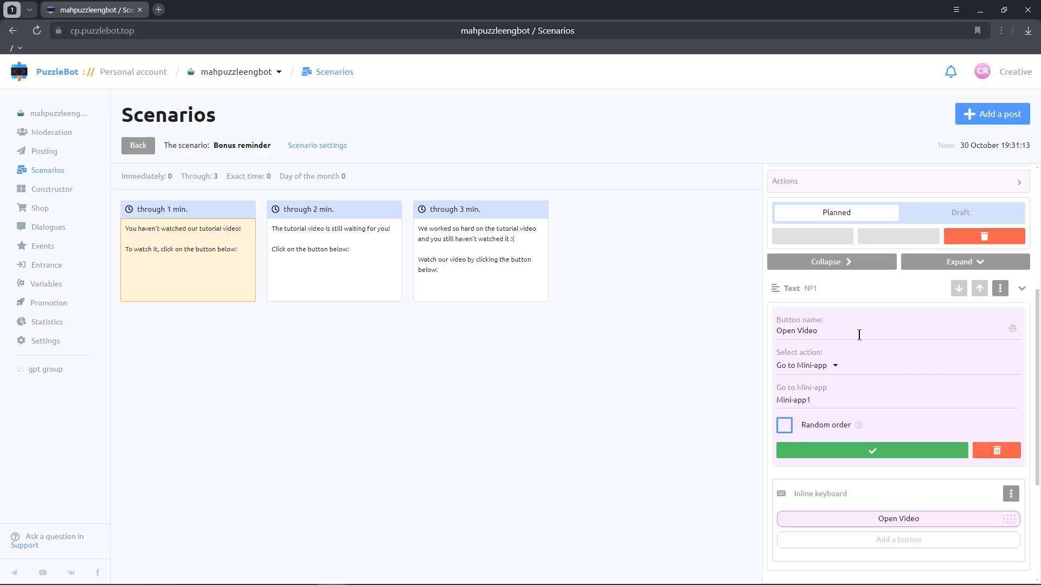
pyautogui.tripleClick(859, 334)
pyautogui.write('Get bonus')
pyautogui.click(826, 399)
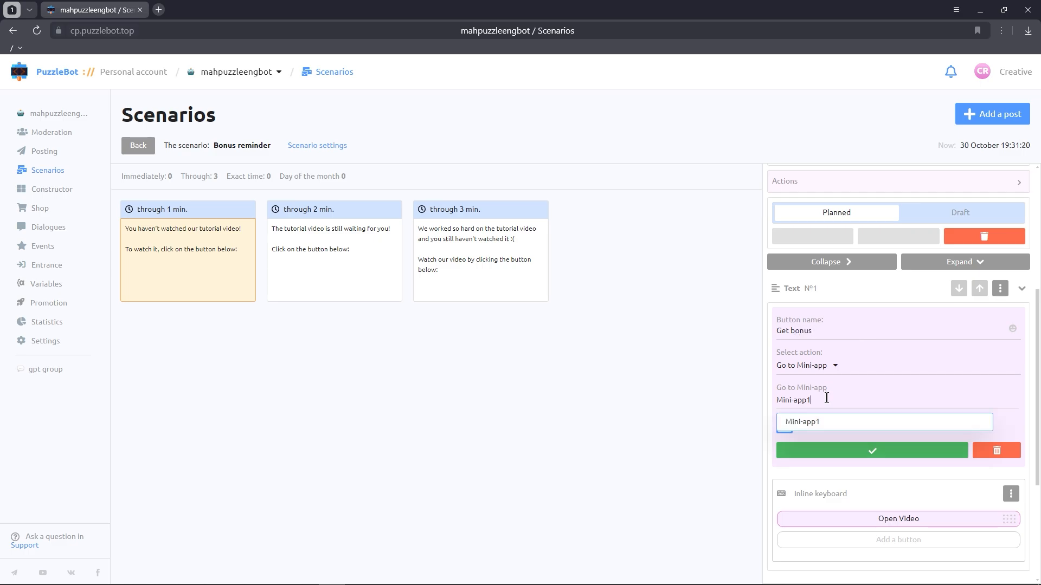
pyautogui.press('BackSpace')
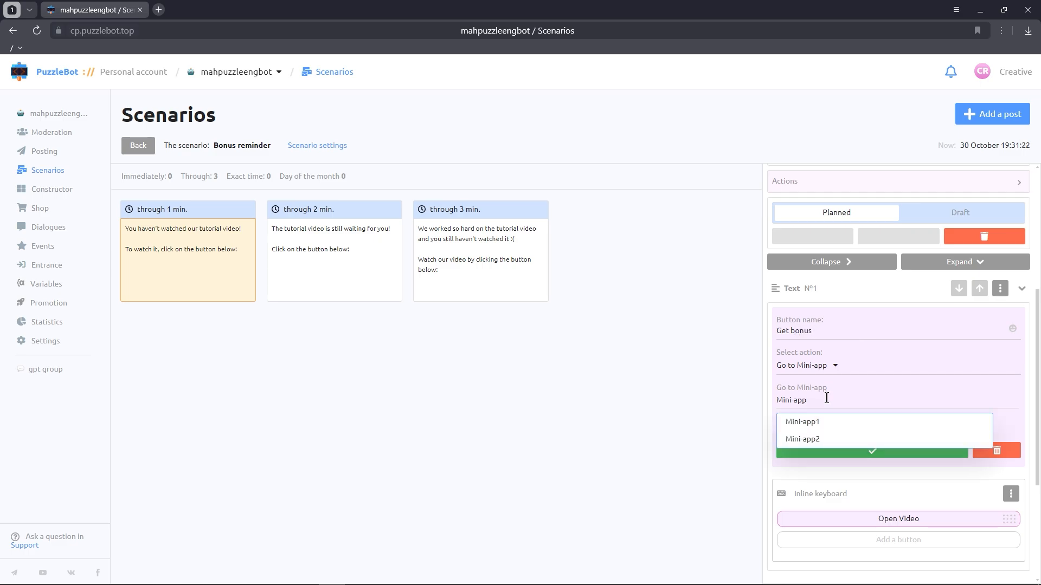
pyautogui.click(830, 439)
pyautogui.click(832, 451)
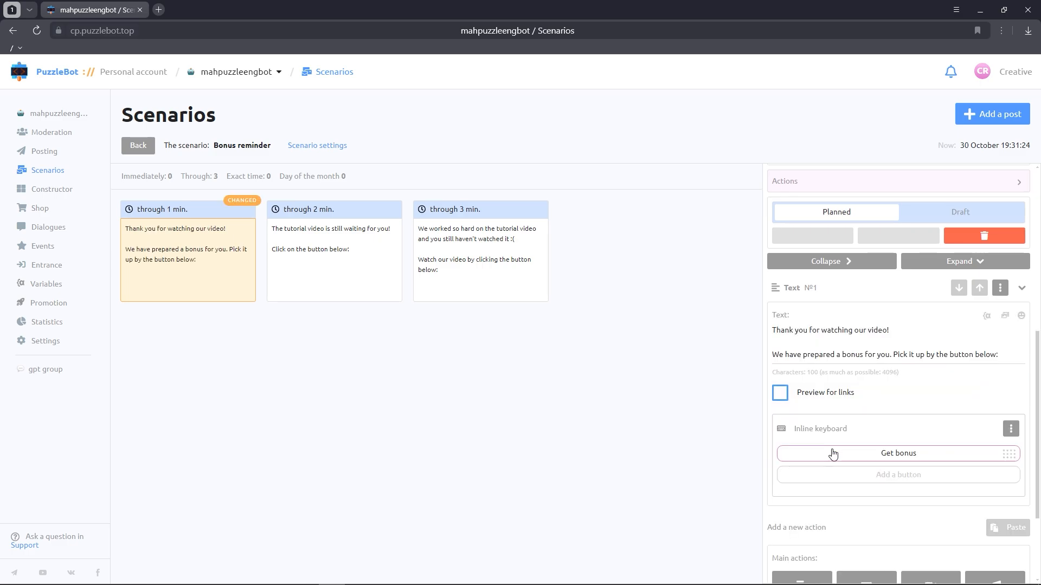
# Step: Publish the first post's changes and close the post
pyautogui.scroll(7, 832, 453)
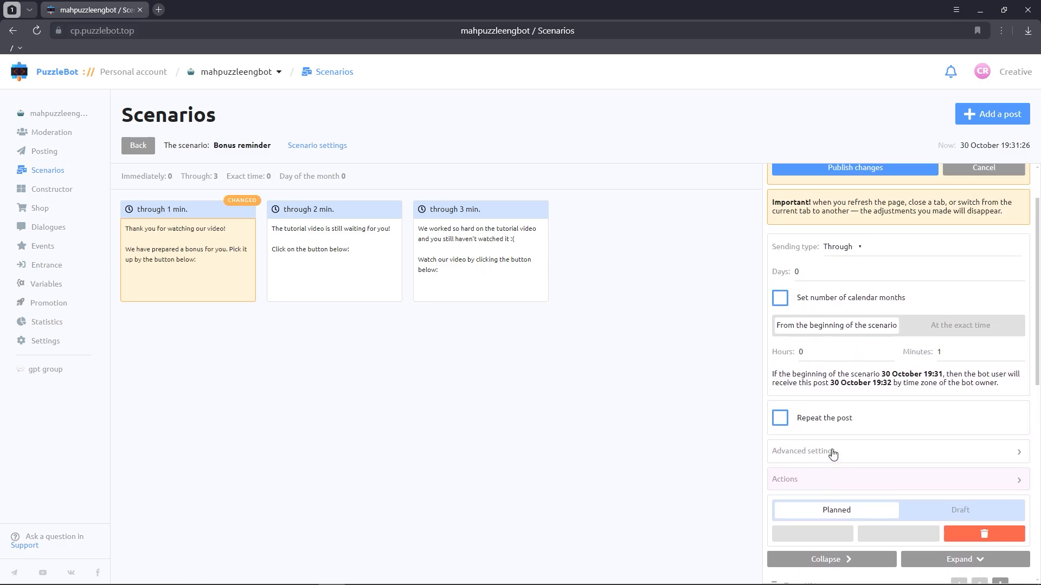
pyautogui.click(851, 235)
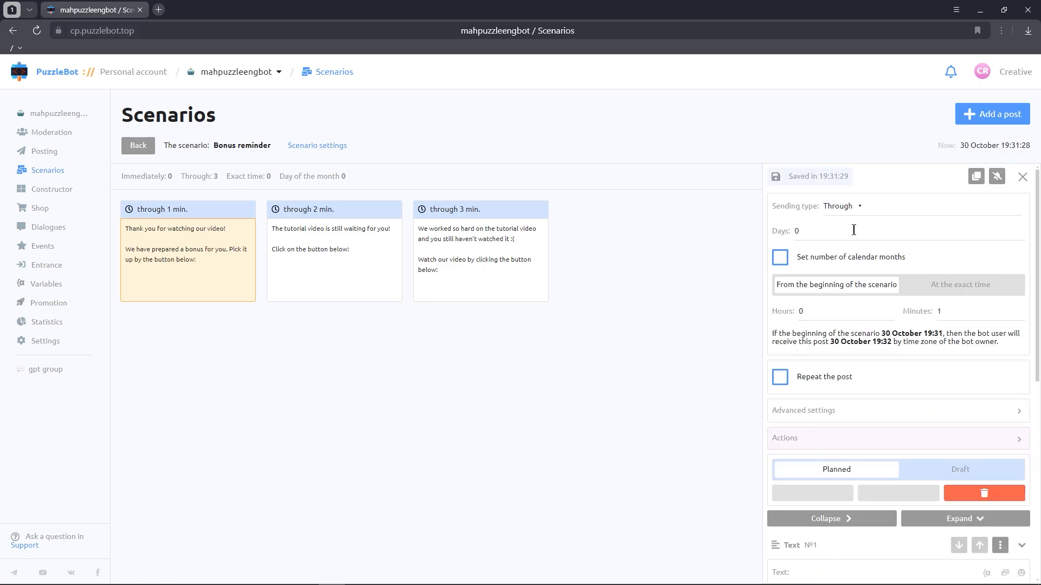
pyautogui.click(650, 360)
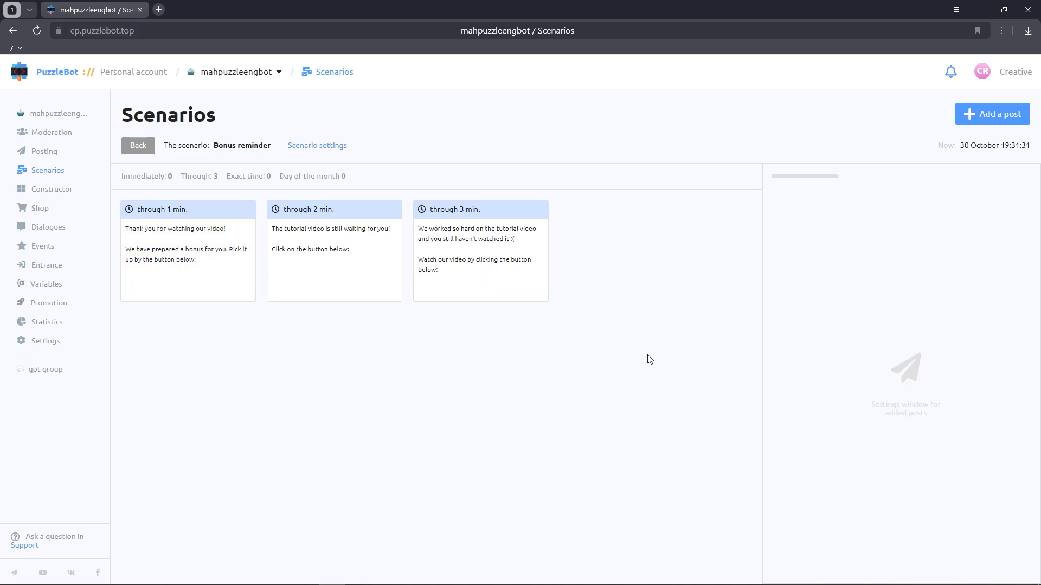
# Step: Open the second post and replace "The tutorial video" in its text with "Your bonus"
pyautogui.click(340, 272)
pyautogui.scroll(-4, 832, 379)
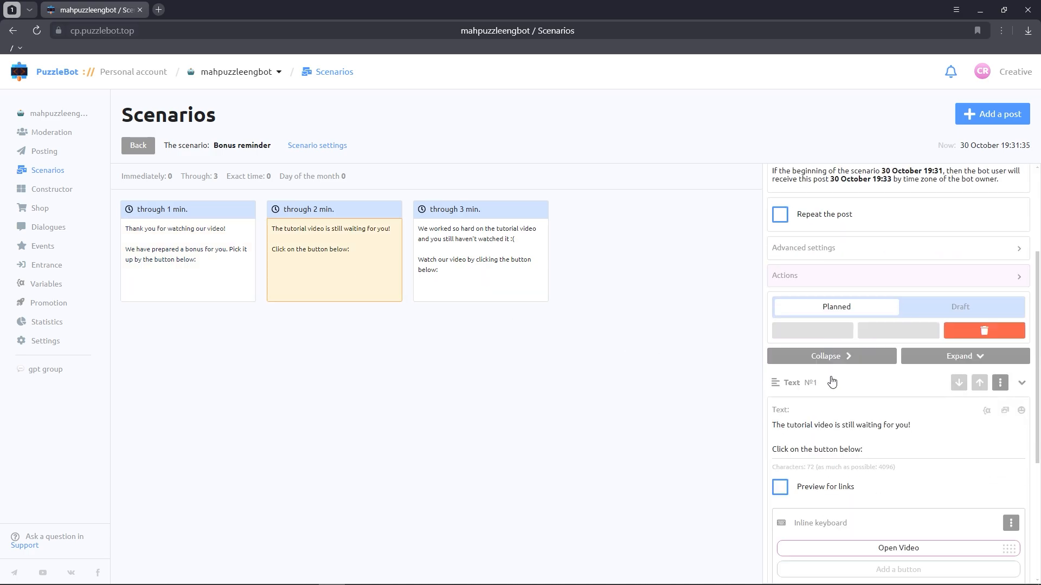
pyautogui.moveTo(834, 372); pyautogui.dragTo(775, 371)
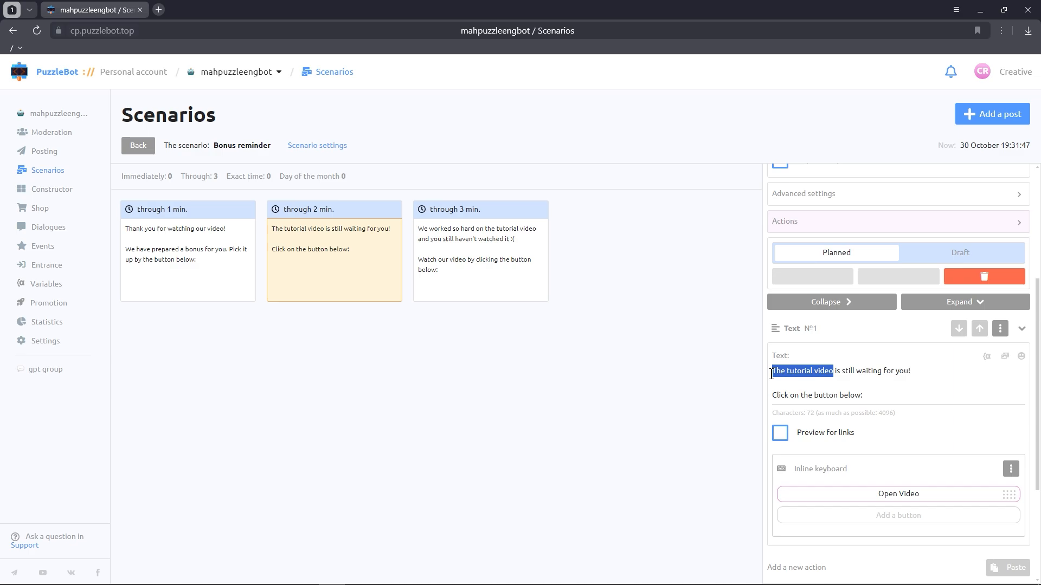
pyautogui.press('BackSpace')
pyautogui.press('BackSpace')
pyautogui.write('Your bonus')
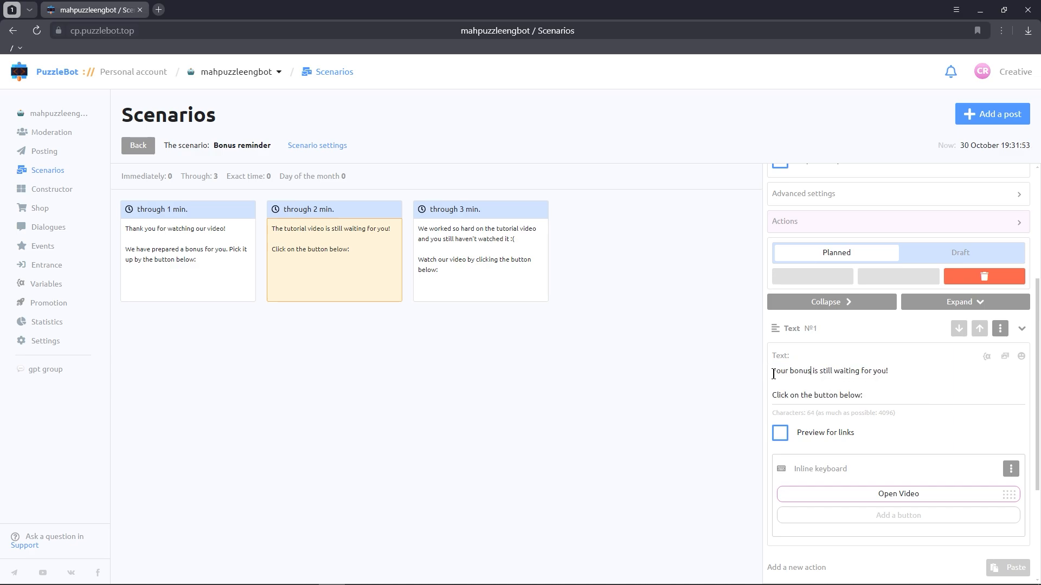
# Step: Rename the second post's inline button to Get bonus and point it to Mini-app2
pyautogui.click(863, 495)
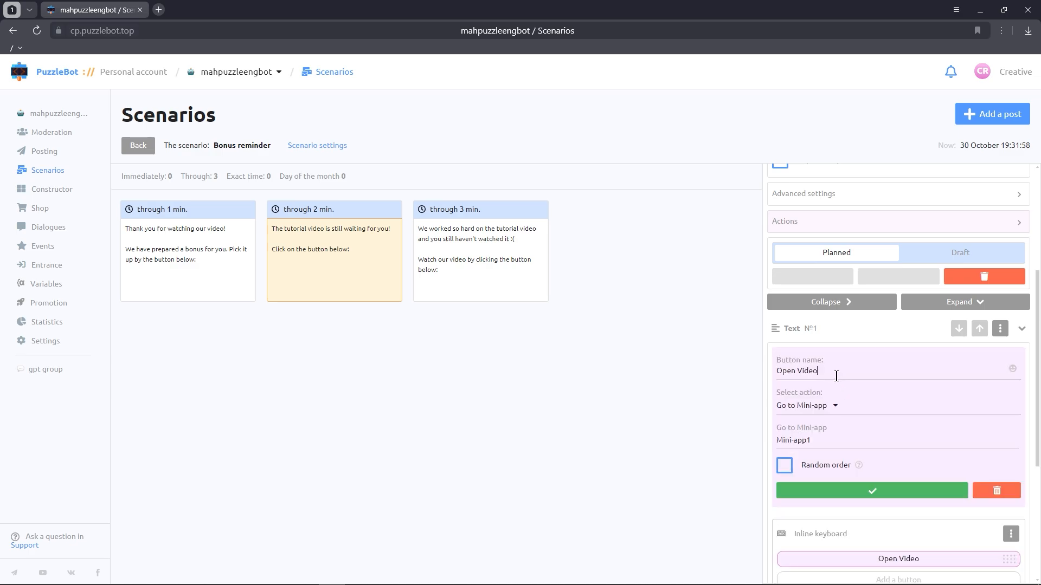
pyautogui.tripleClick(836, 372)
pyautogui.write('Get bonus')
pyautogui.click(824, 436)
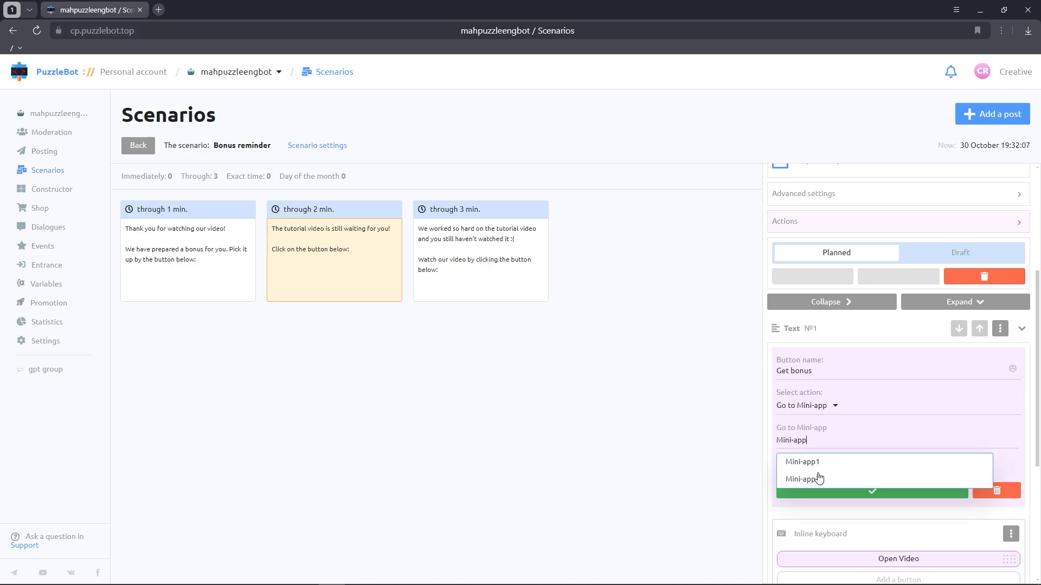
pyautogui.click(819, 479)
pyautogui.click(823, 491)
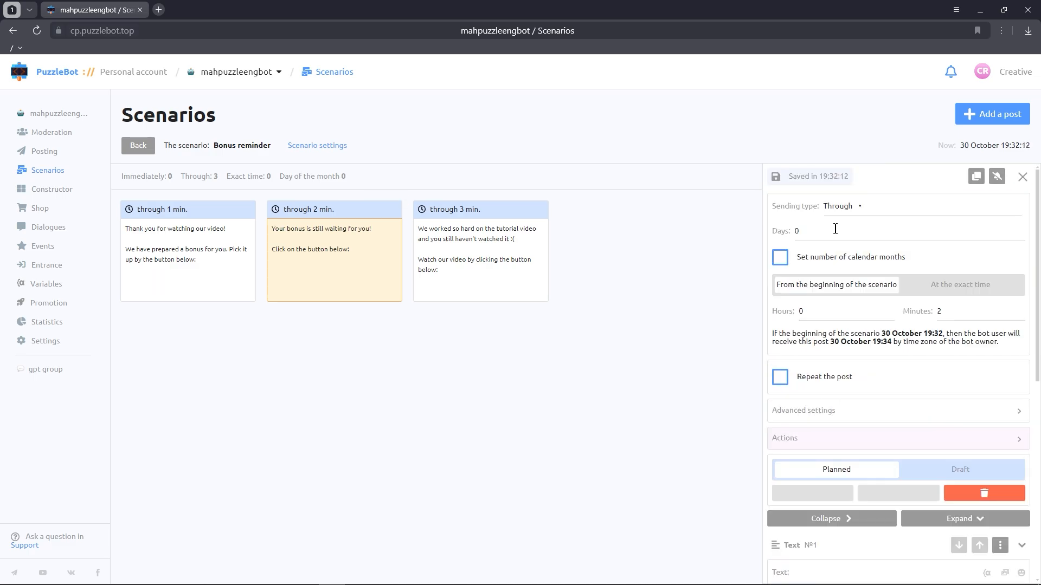
# Step: Open the third post and replace its first line with "The bonus is tired already"
pyautogui.click(491, 264)
pyautogui.scroll(-4, 921, 380)
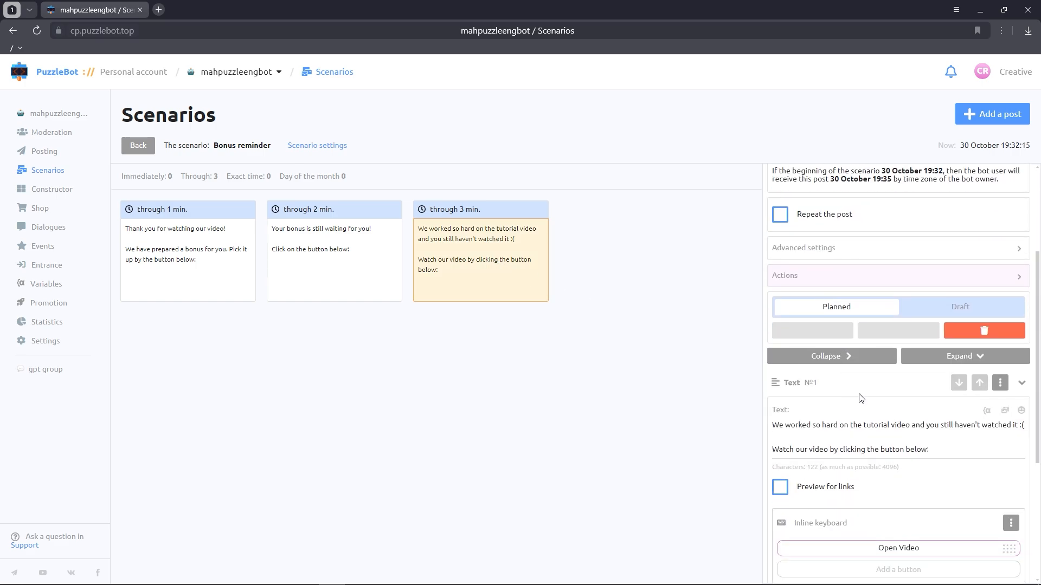
pyautogui.moveTo(1021, 372); pyautogui.dragTo(801, 358)
pyautogui.write('The bonus ')
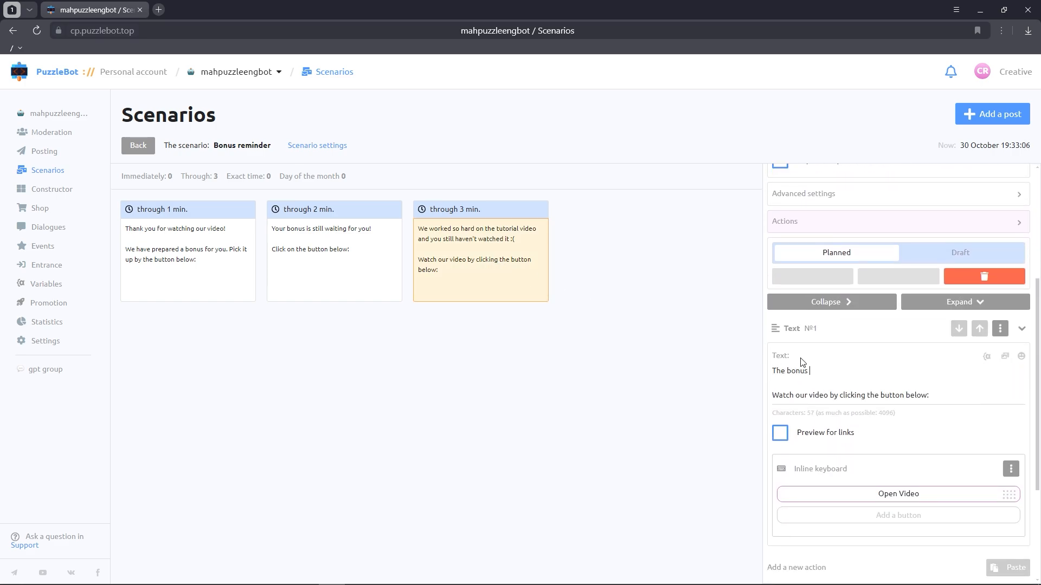
pyautogui.write('is tired already')
# Step: Replace "Watch our video" in the third post's second line with "You can still get it"
pyautogui.moveTo(865, 396); pyautogui.dragTo(771, 395)
pyautogui.moveTo(828, 395); pyautogui.dragTo(772, 394)
pyautogui.write('Y')
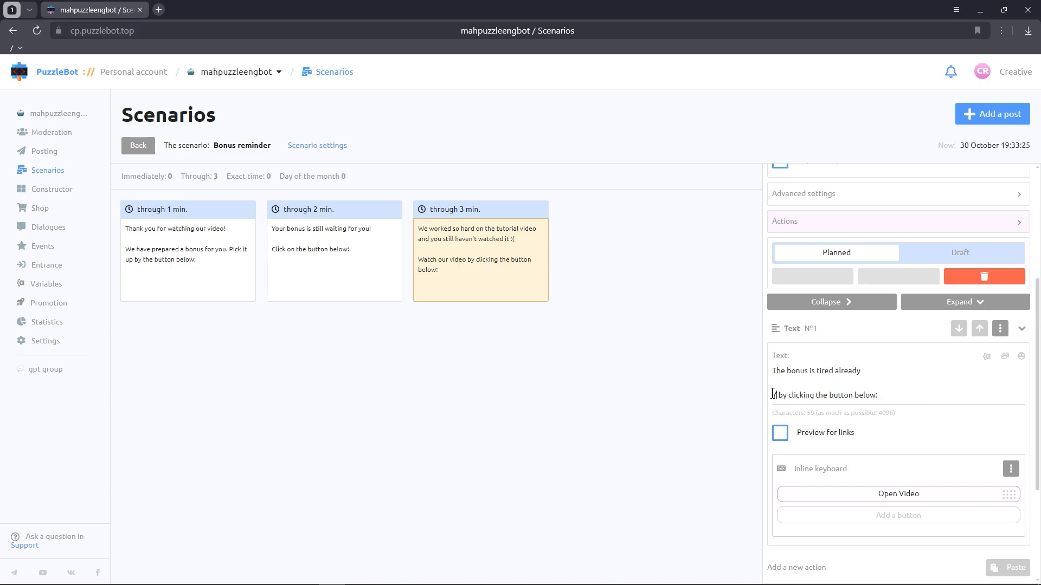
pyautogui.write('ou can still get it')
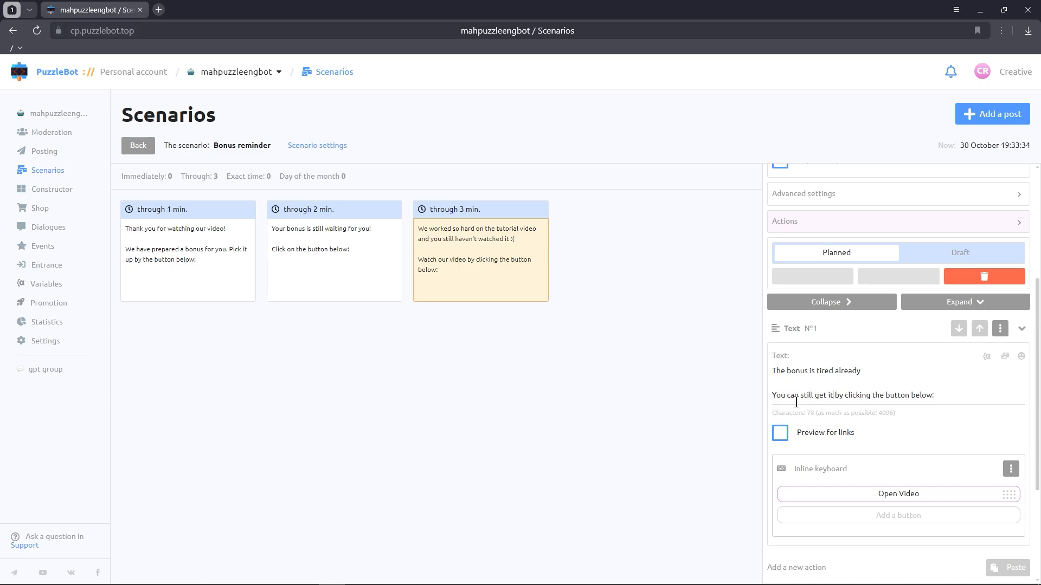
# Step: Rename the third post's button to Get bonus pointing to Mini-app2, then publish the post's changes and close it
pyautogui.click(898, 494)
pyautogui.click(851, 377)
pyautogui.hotkey('ctrl', 'a')
pyautogui.write('Get bo')
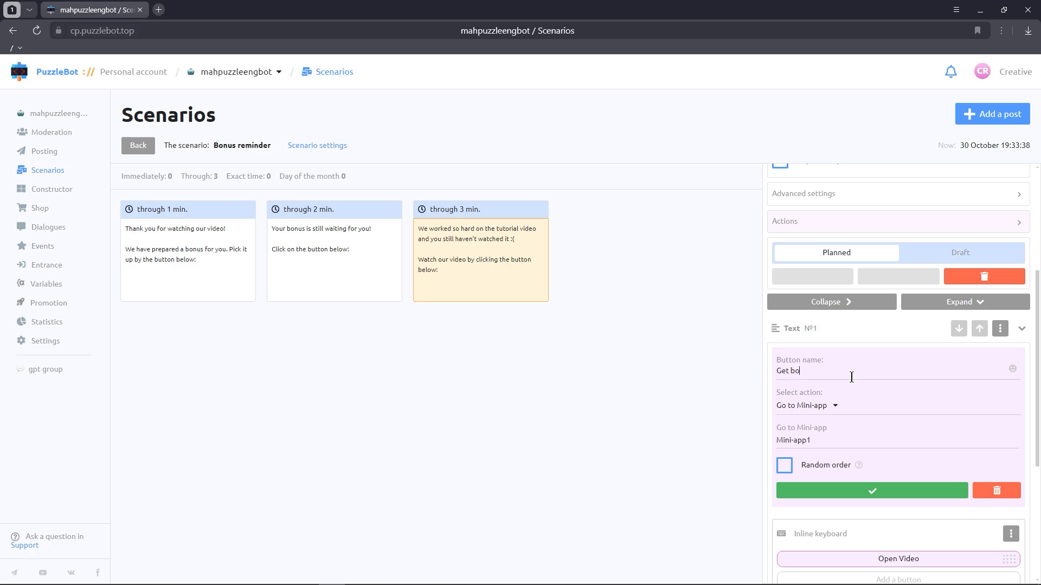
pyautogui.click(840, 432)
pyautogui.press('BackSpace')
pyautogui.write('2')
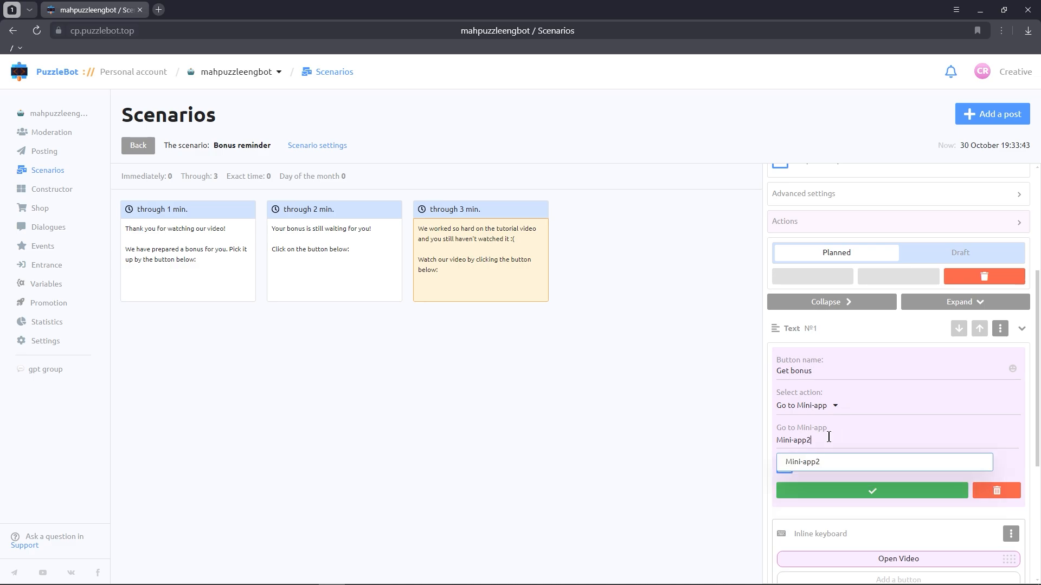
pyautogui.click(821, 463)
pyautogui.click(834, 492)
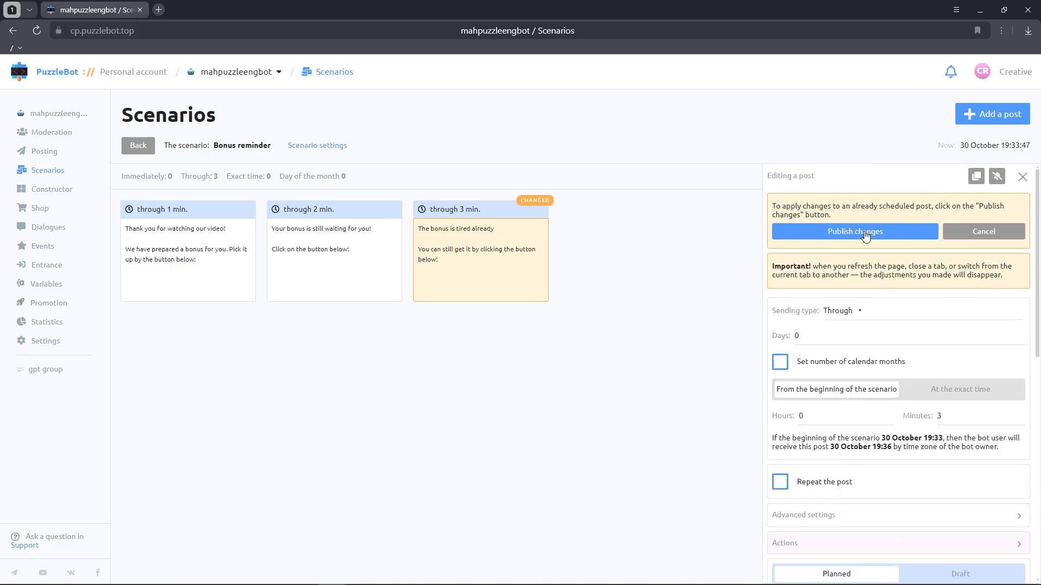
pyautogui.click(835, 295)
pyautogui.click(677, 298)
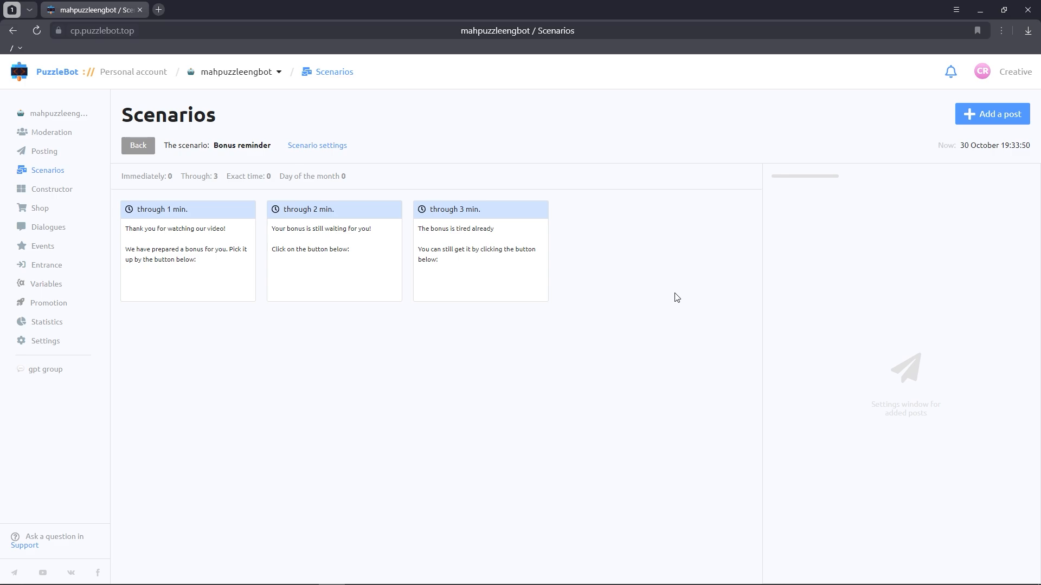
# Step: In the Constructor, add an Edit scenarios action to Command with button that enables Video reminder and runs before sending blocks
pyautogui.click(63, 189)
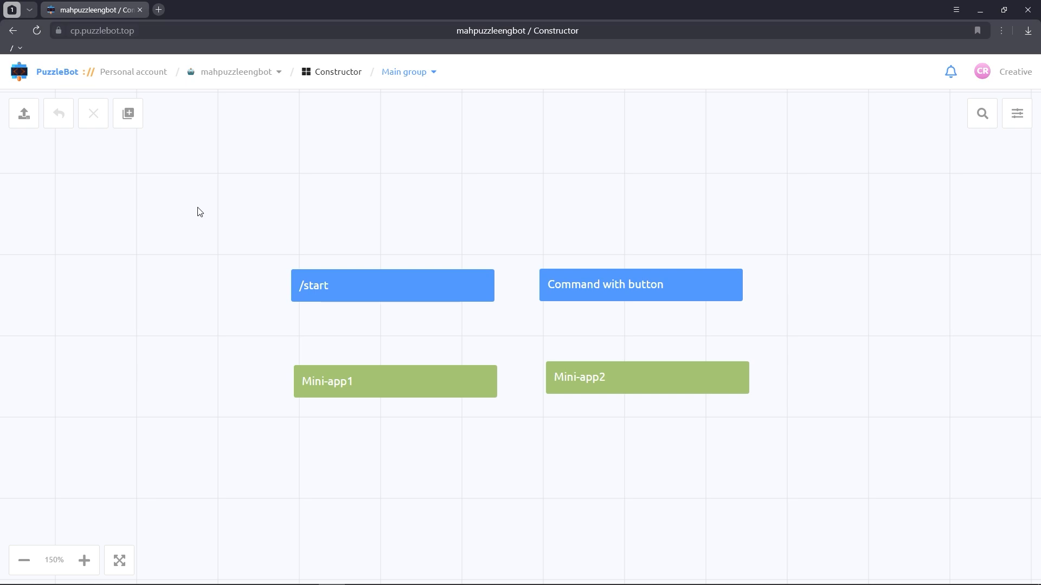
pyautogui.click(573, 290)
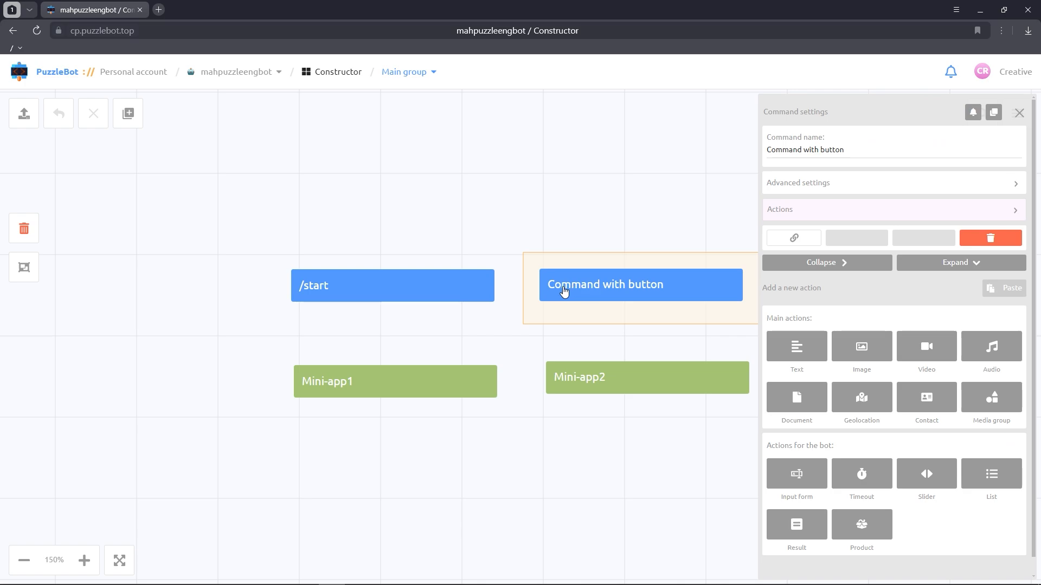
pyautogui.click(859, 212)
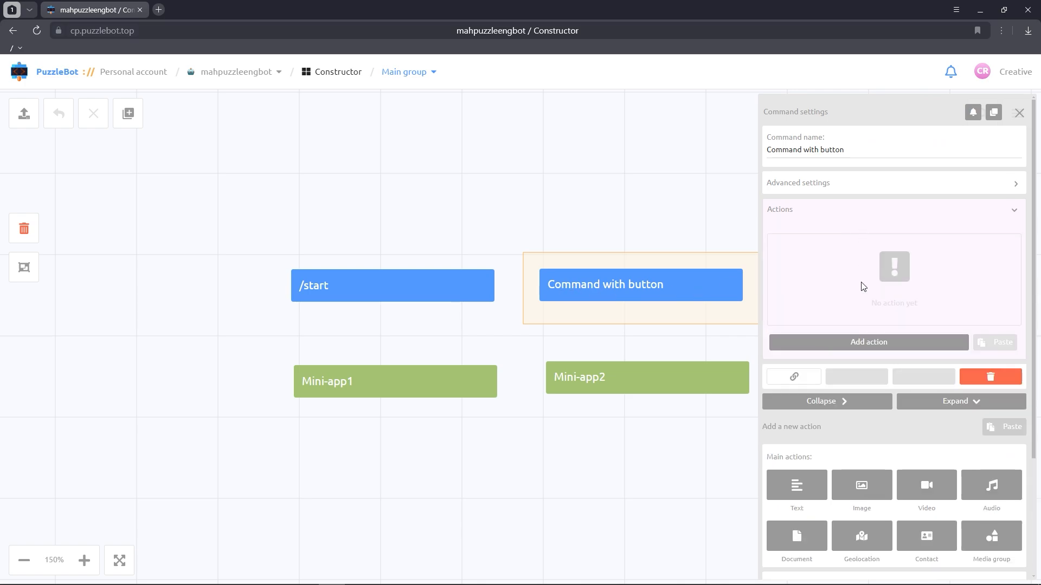
pyautogui.click(856, 343)
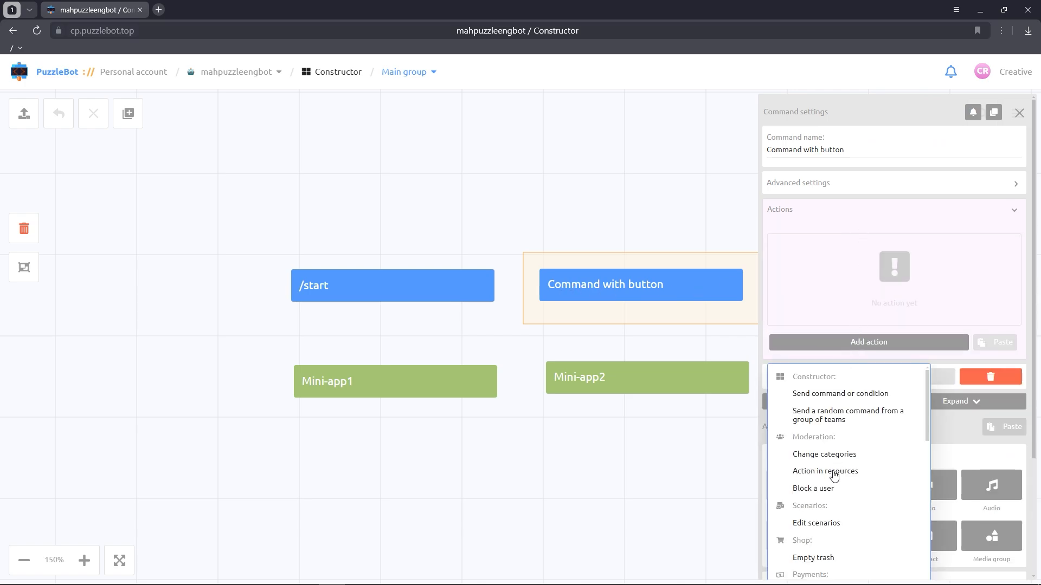
pyautogui.click(822, 524)
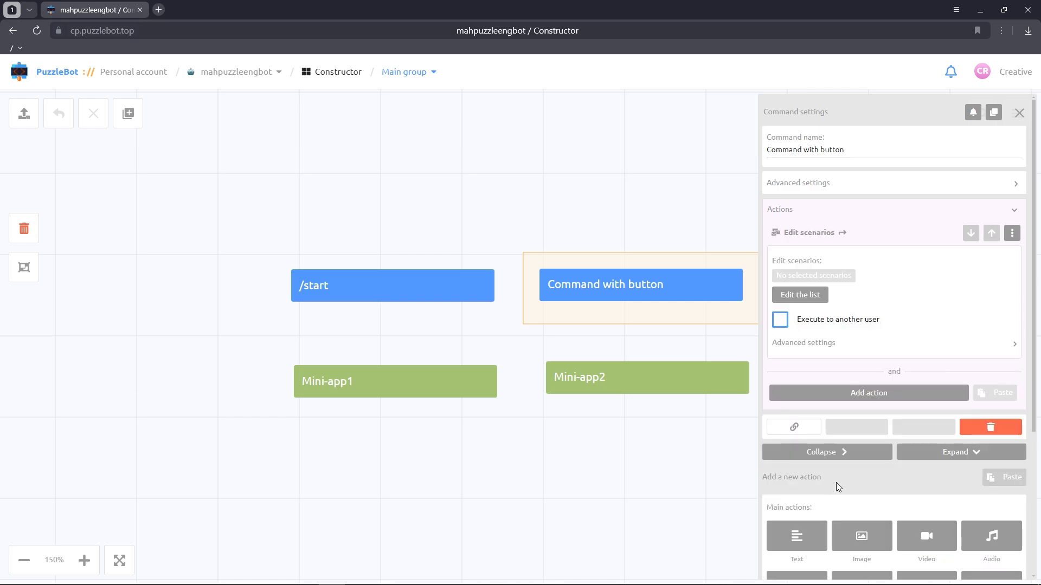
pyautogui.click(822, 297)
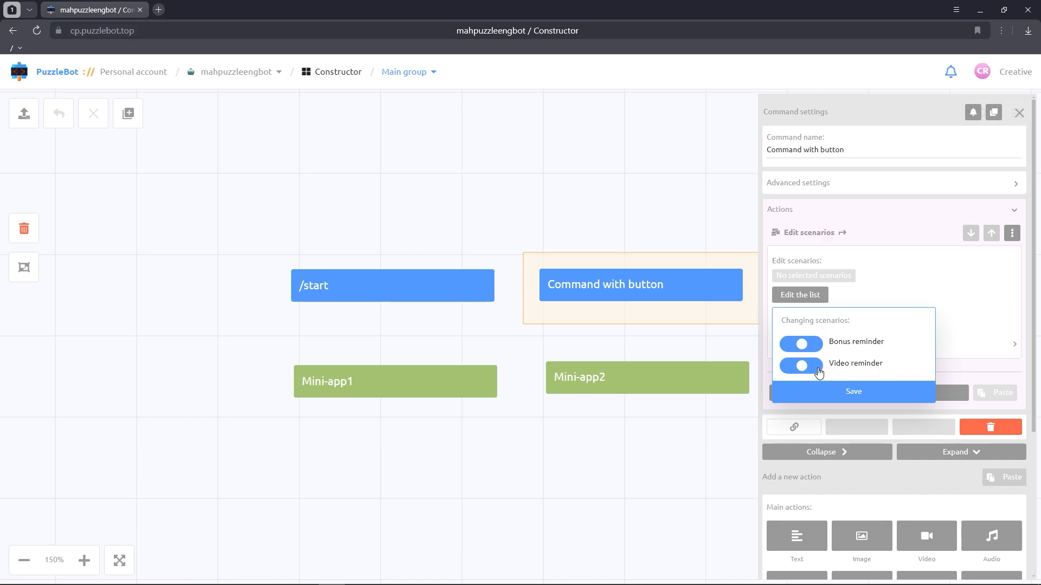
pyautogui.click(816, 368)
pyautogui.click(825, 392)
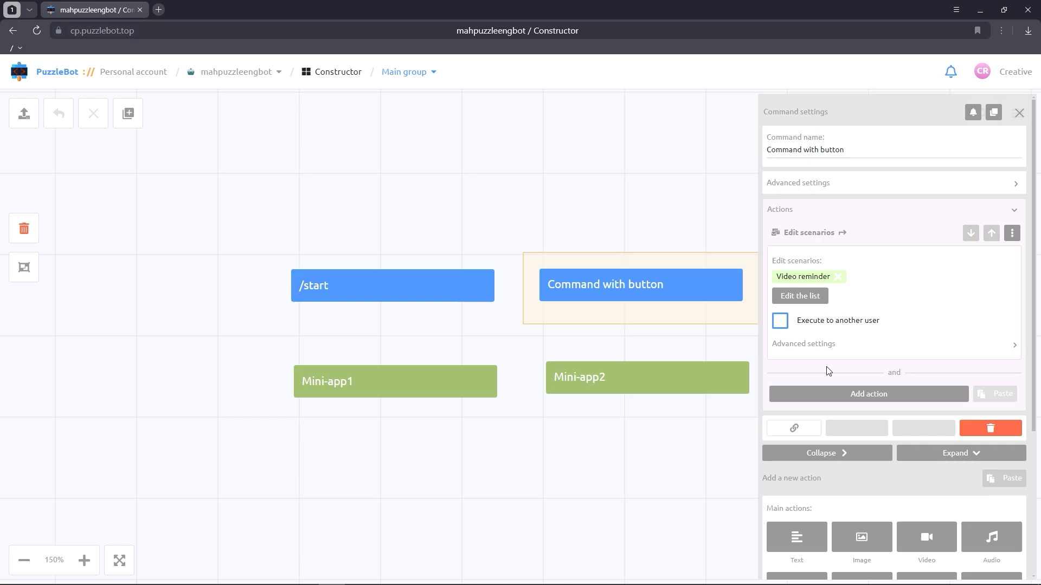
pyautogui.click(822, 347)
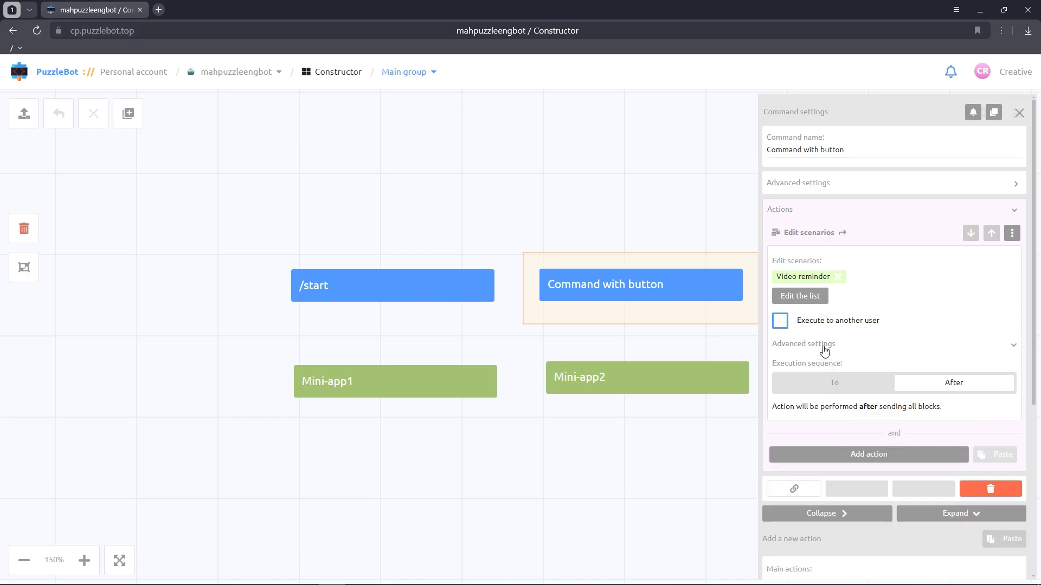
pyautogui.click(819, 388)
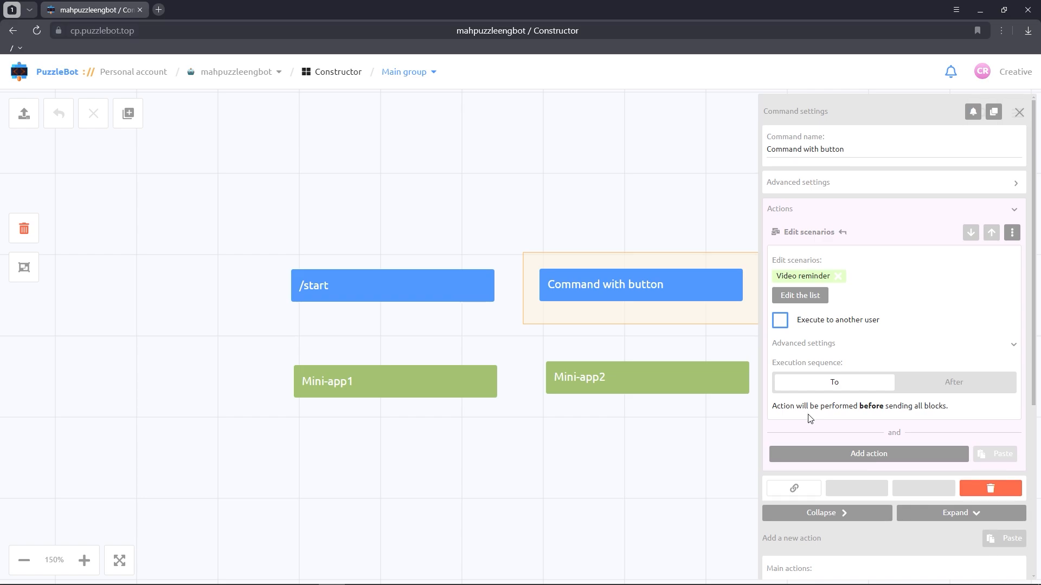
# Step: Start the command's text message with "Hi," followed by the USERNAME variable and "!"
pyautogui.scroll(-4, 809, 418)
pyautogui.click(809, 383)
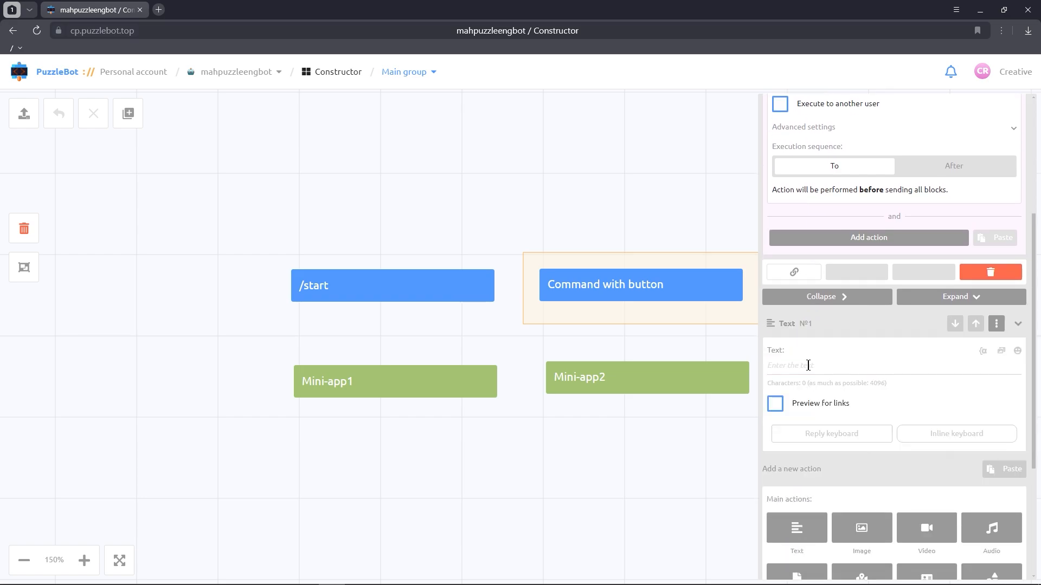
pyautogui.write('Hi,')
pyautogui.click(982, 350)
pyautogui.write('user')
pyautogui.click(809, 483)
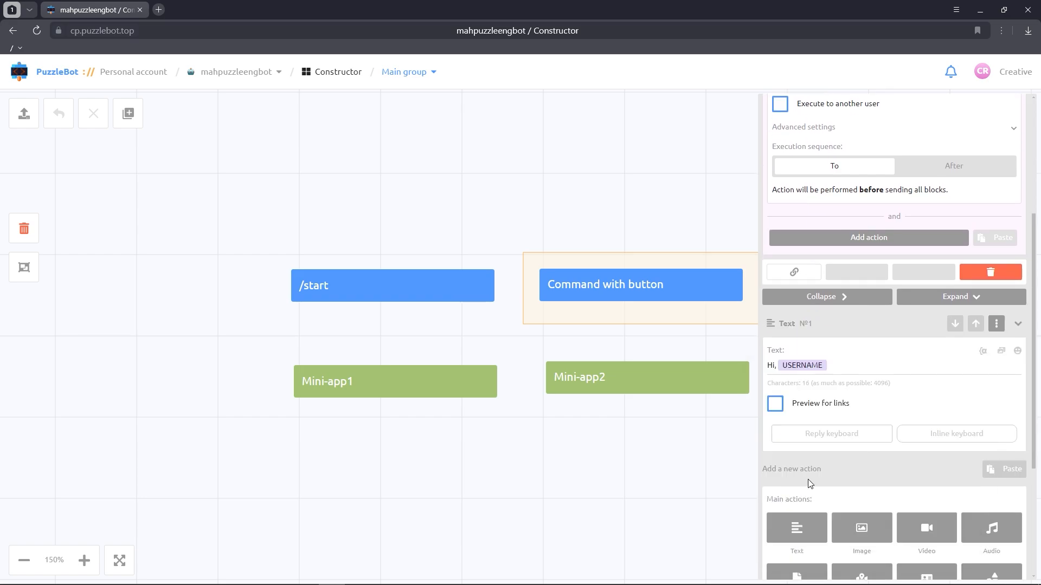
pyautogui.write('!')
# Step: Continue the message with a new paragraph: "Me and my team of developers have prepared a free course that will teach you how to build chatbots for Telegram without programming knowledge."
pyautogui.press('Return')
pyautogui.press('Return')
pyautogui.write('Me and my team')
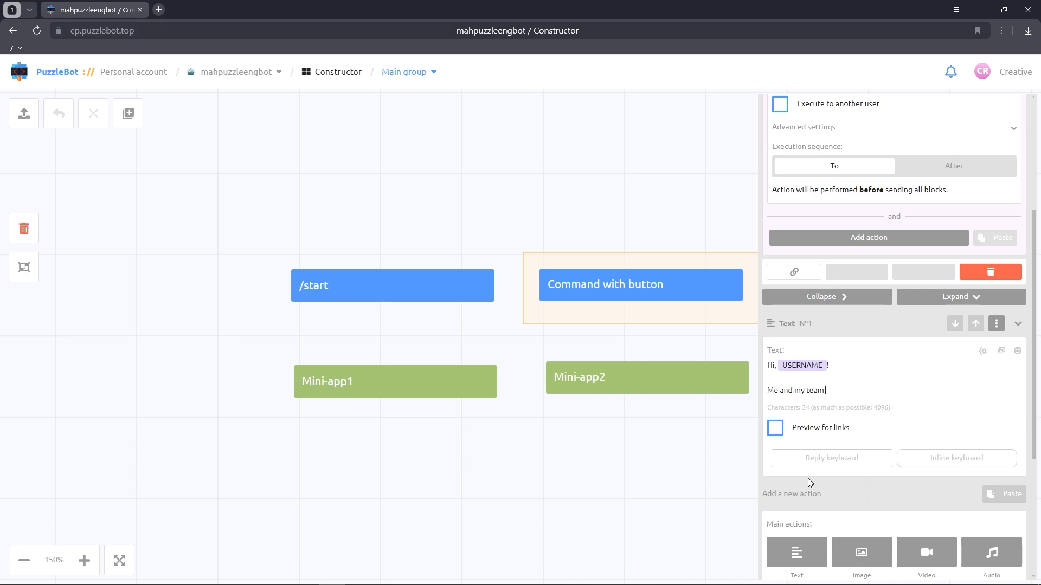
pyautogui.write(' of developers have prepared a free course that will teach')
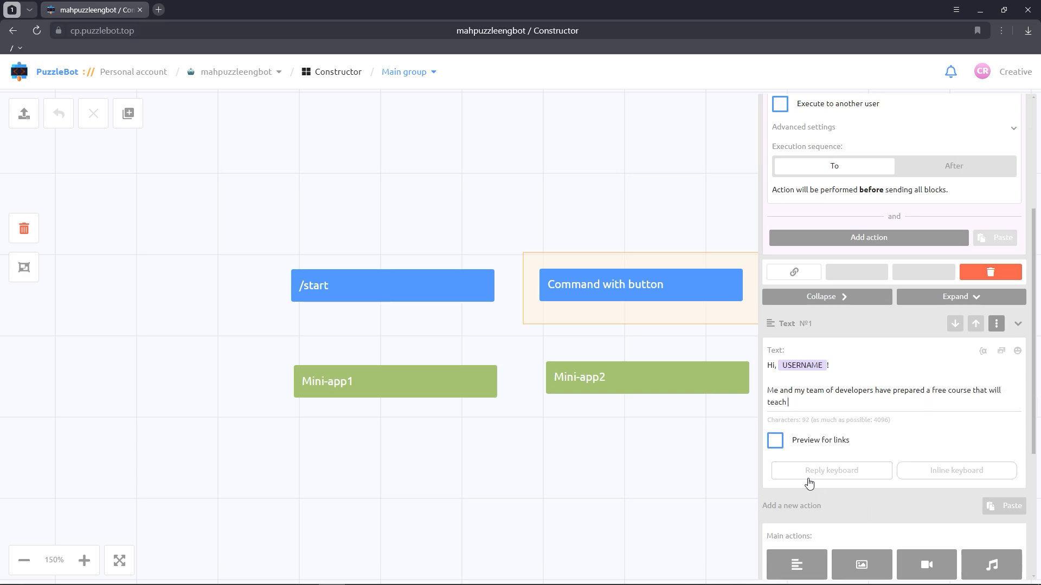
pyautogui.write(' you how to build chatbots for Telegram without ')
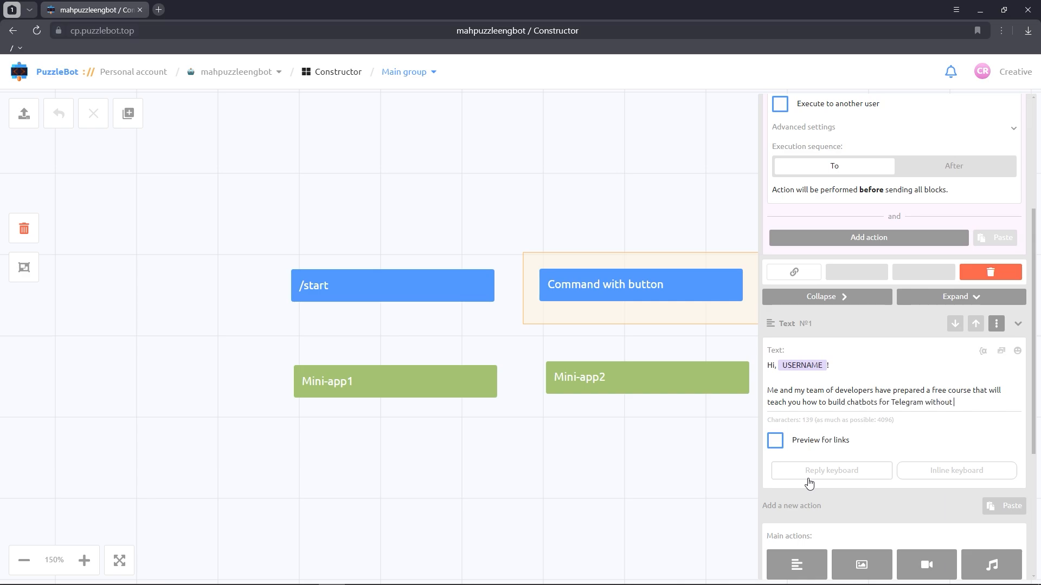
pyautogui.write('programming knowledge.')
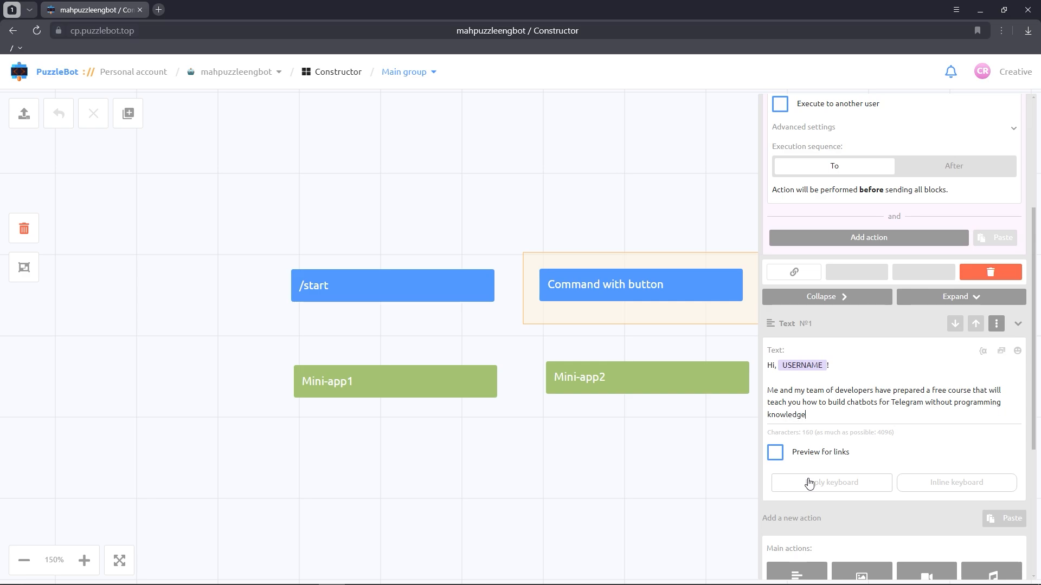
# Step: Add a final paragraph "Don't miss the opportunity and click on the button below:" to the message
pyautogui.press('Return')
pyautogui.press('Return')
pyautogui.write("Don't m")
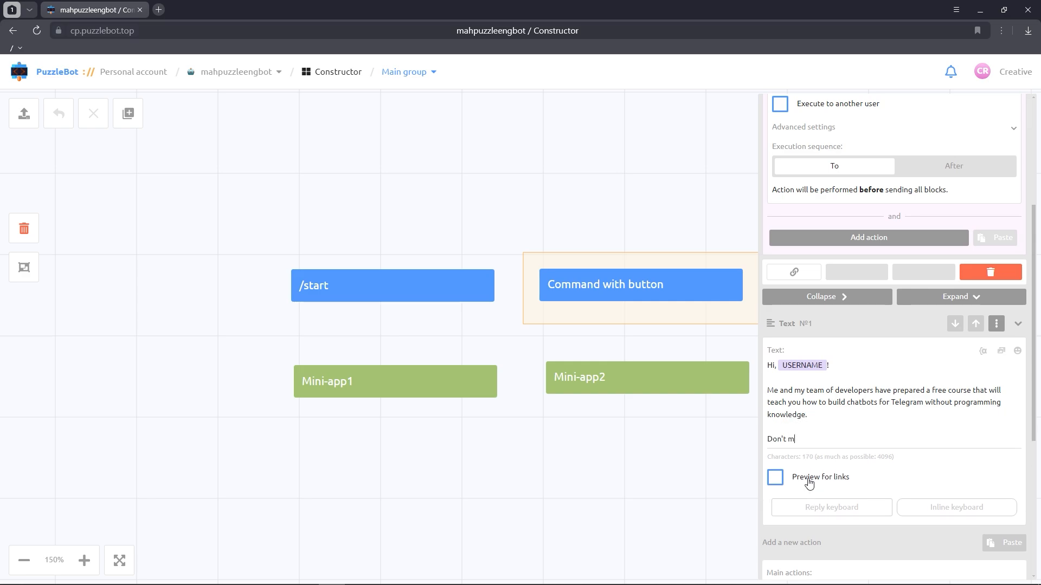
pyautogui.write('iss the oppotthe opportunity and click on the button ')
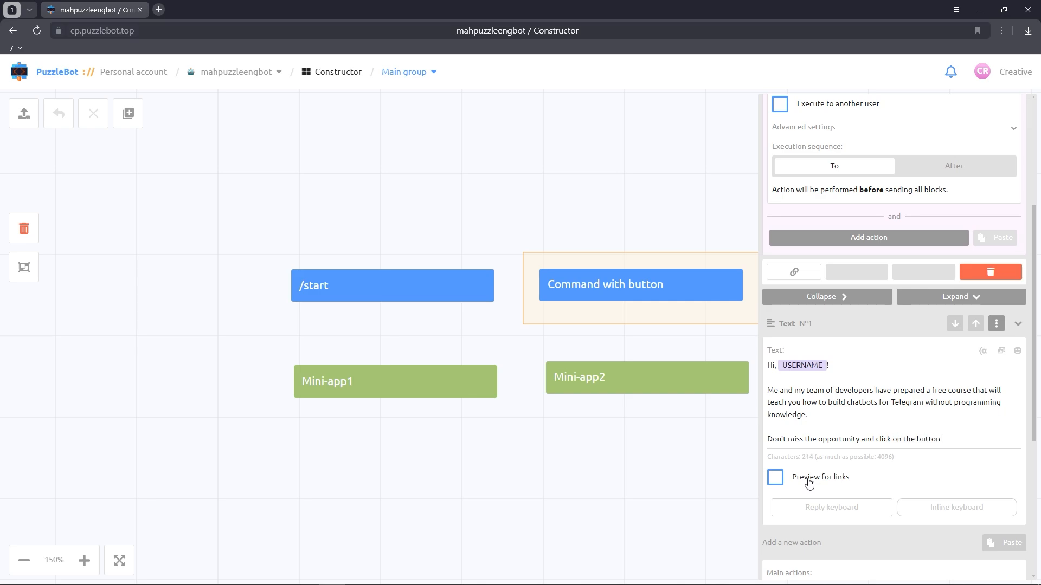
pyautogui.write('below!')
# Step: Add an inline button named Open video that goes to Mini-app1
pyautogui.click(1007, 508)
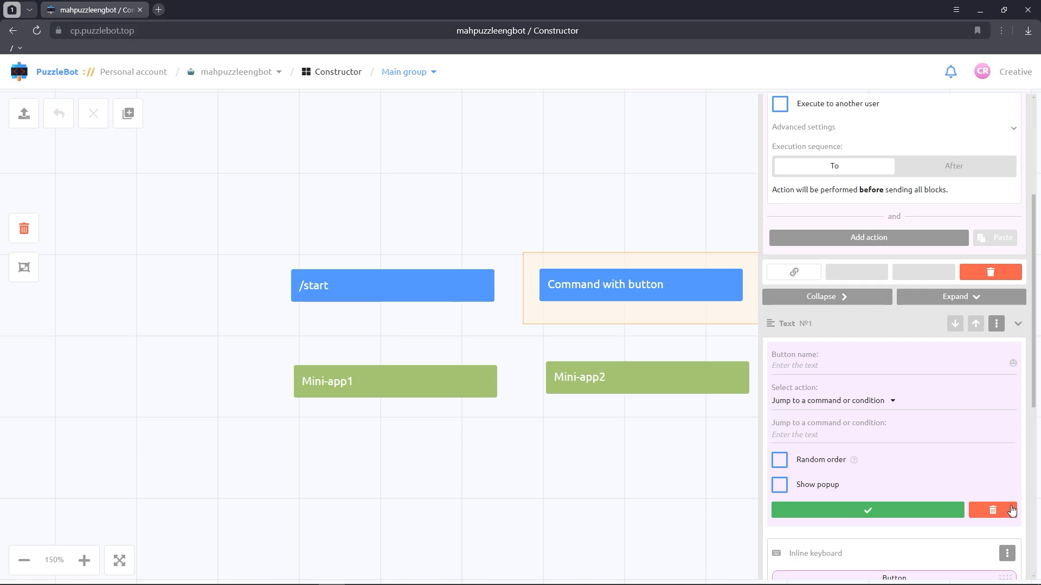
pyautogui.click(842, 368)
pyautogui.write('Open video')
pyautogui.click(847, 401)
pyautogui.click(824, 446)
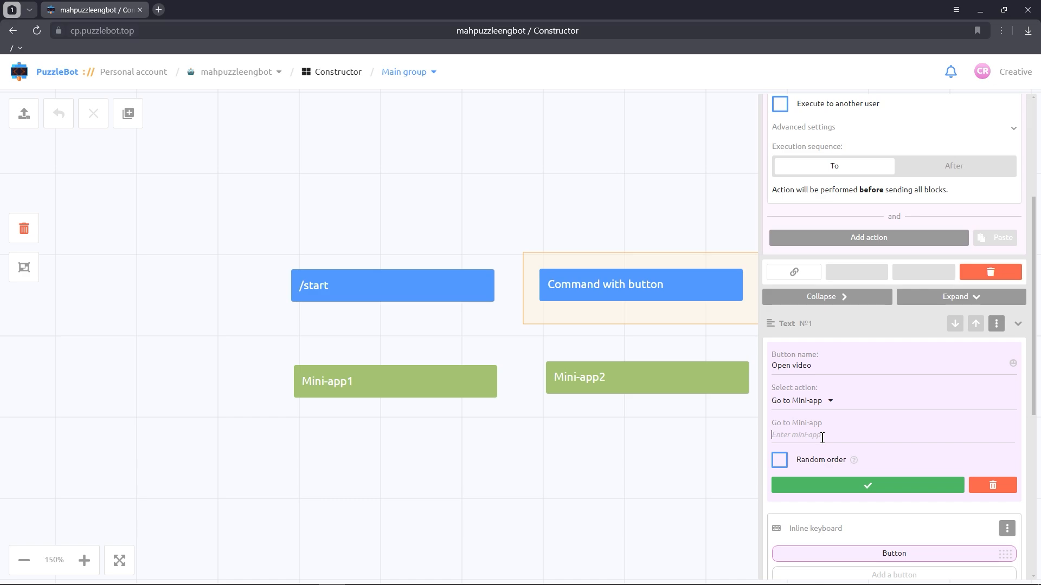
pyautogui.write('mini')
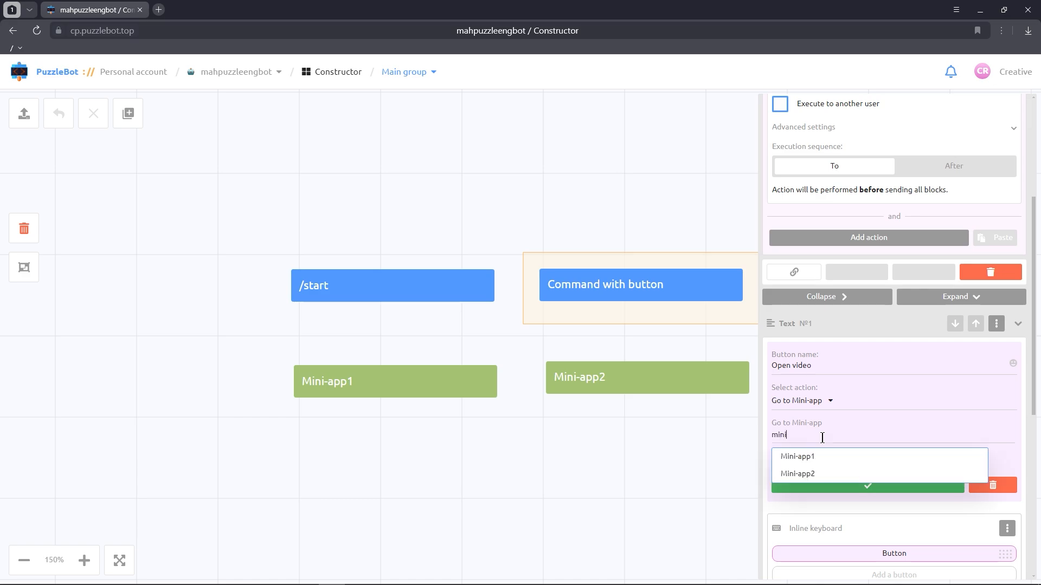
pyautogui.click(811, 461)
pyautogui.click(811, 484)
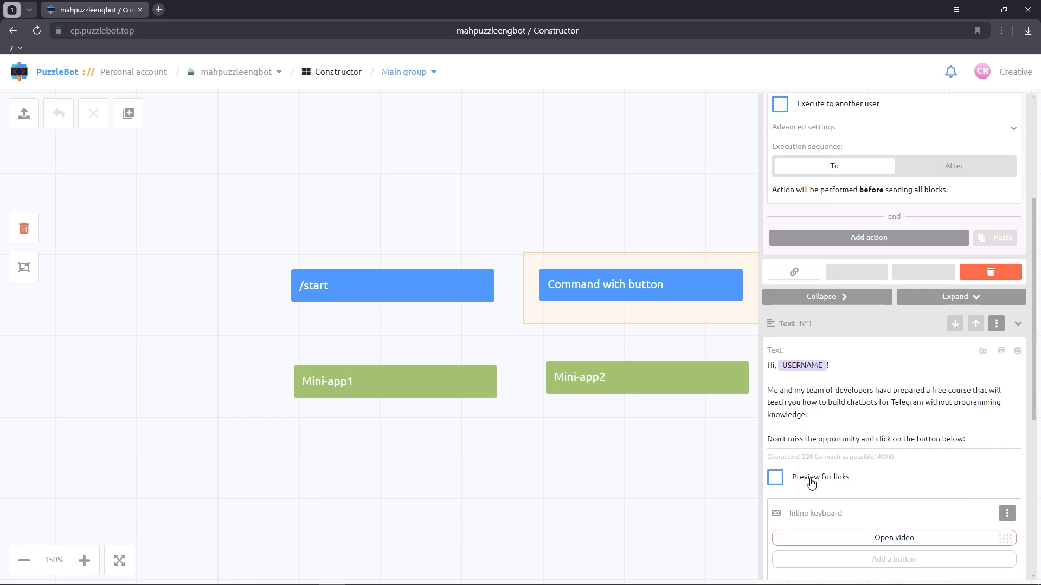
# Step: Close the panel and move the Mini-app2 block down below the command's button
pyautogui.click(671, 483)
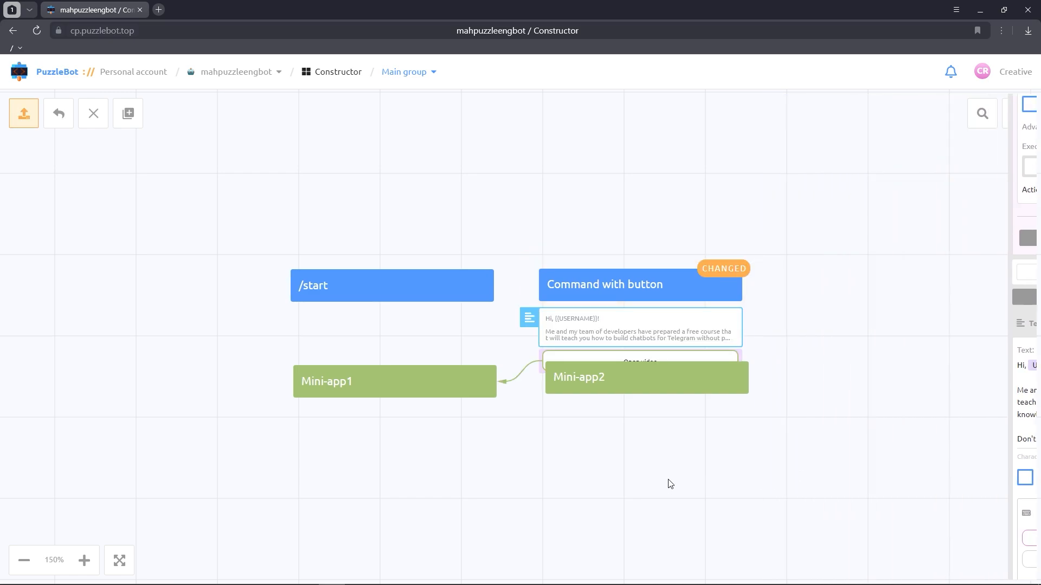
pyautogui.moveTo(644, 388); pyautogui.dragTo(636, 420)
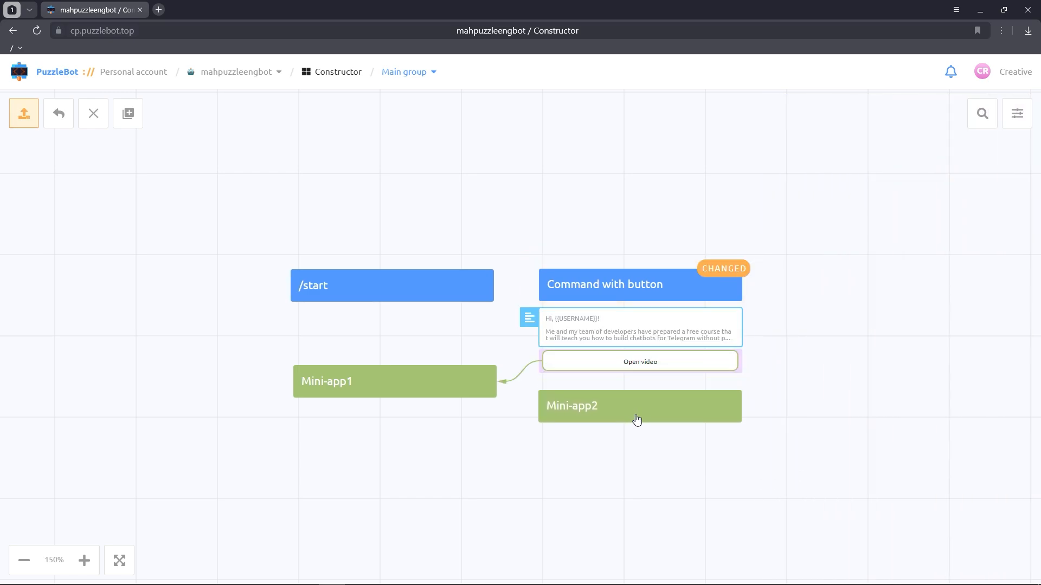
# Step: Give Mini-app1 an Edit scenarios action enabling Bonus reminder and disabling Video reminder, executed before sending blocks
pyautogui.click(422, 389)
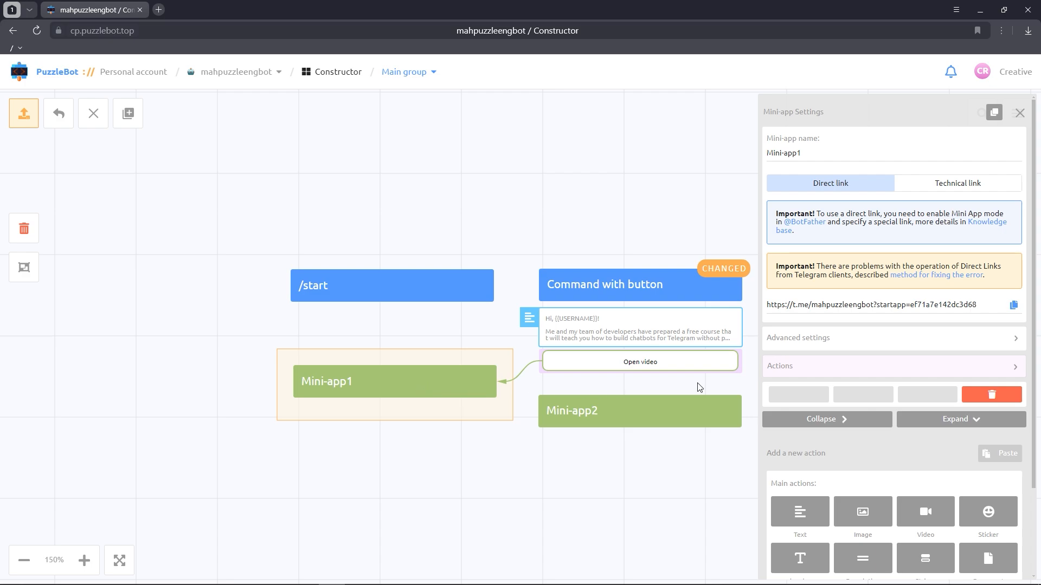
pyautogui.click(785, 366)
pyautogui.scroll(-2, 841, 401)
pyautogui.click(843, 422)
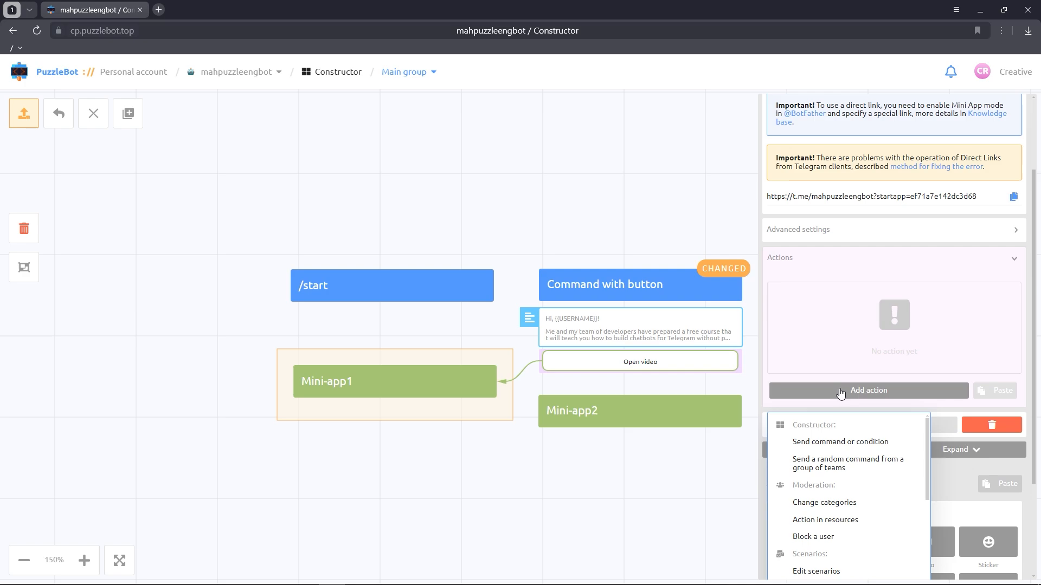
pyautogui.scroll(-1, 840, 403)
pyautogui.click(811, 515)
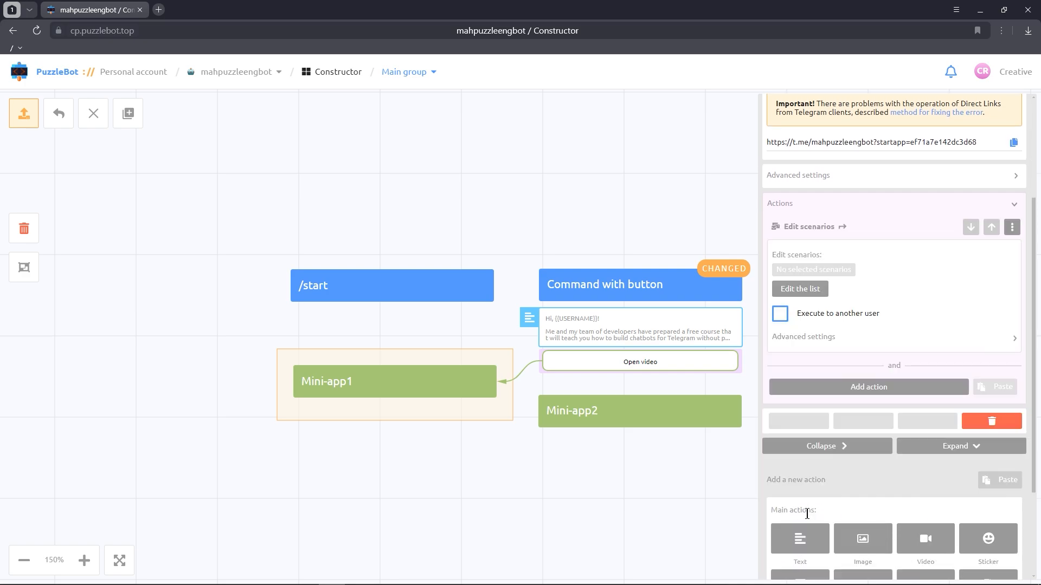
pyautogui.click(814, 292)
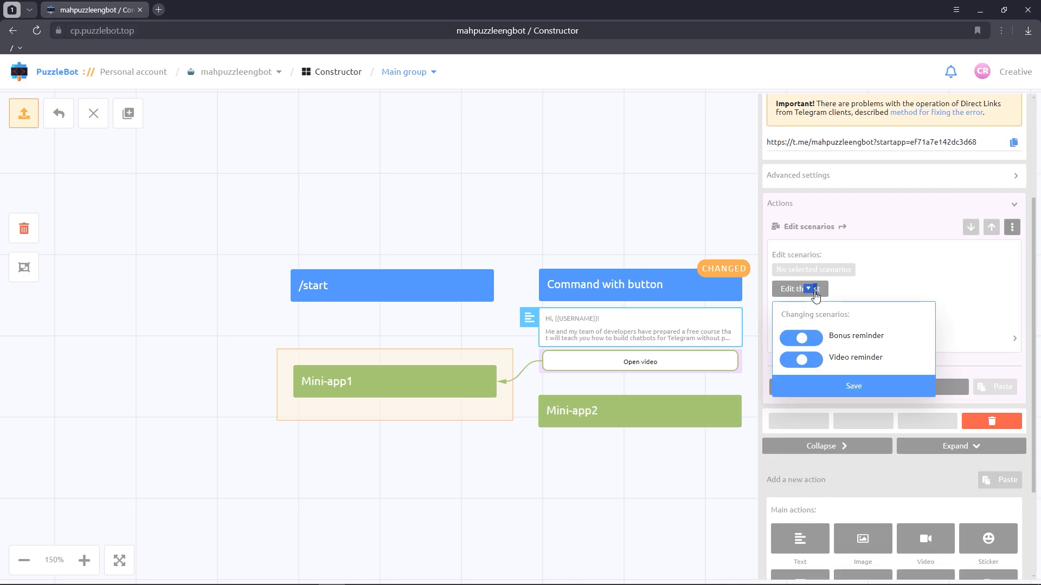
pyautogui.click(816, 337)
pyautogui.click(796, 360)
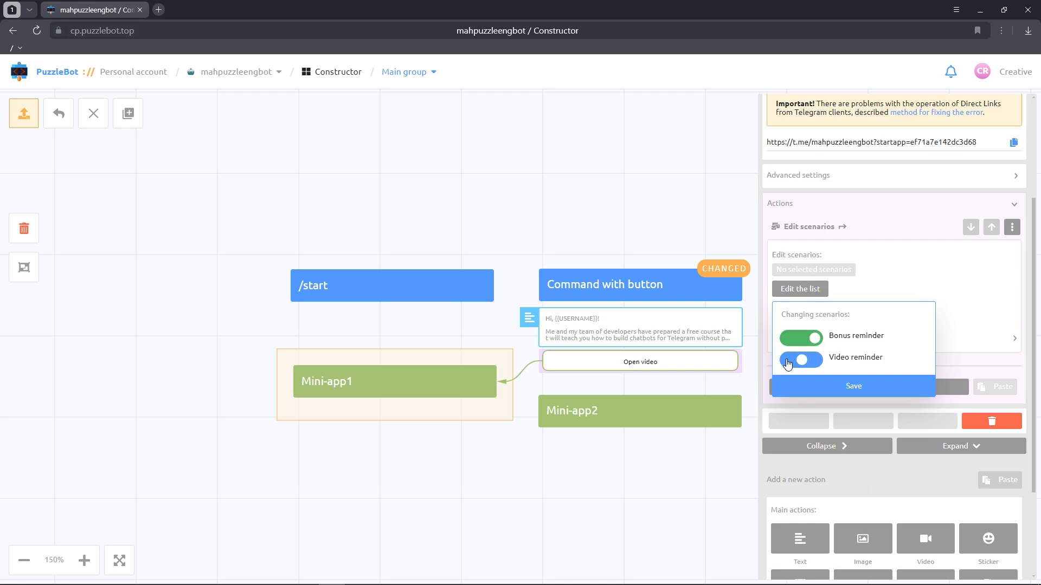
pyautogui.click(824, 388)
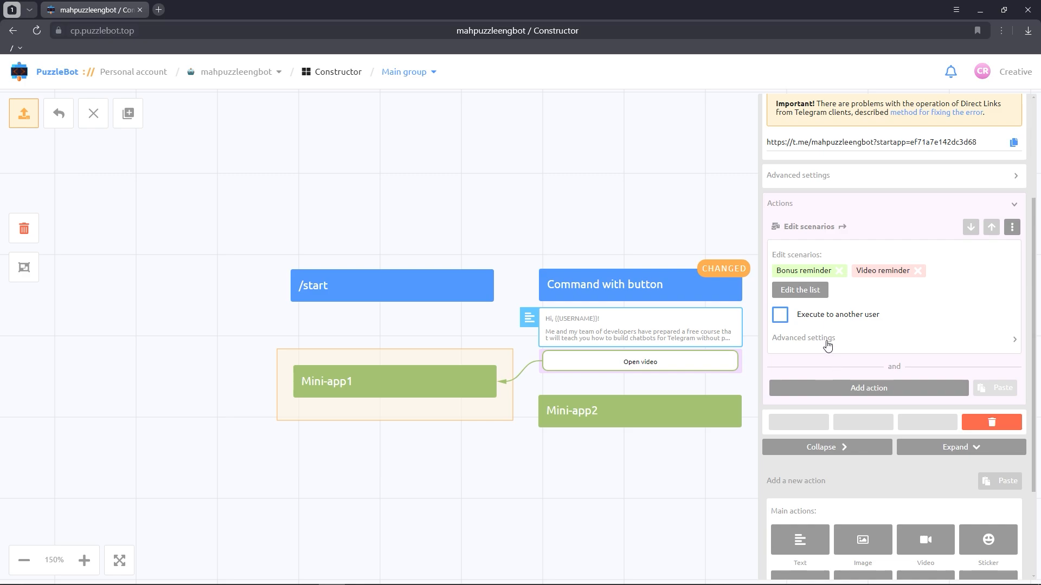
pyautogui.click(829, 341)
pyautogui.click(822, 381)
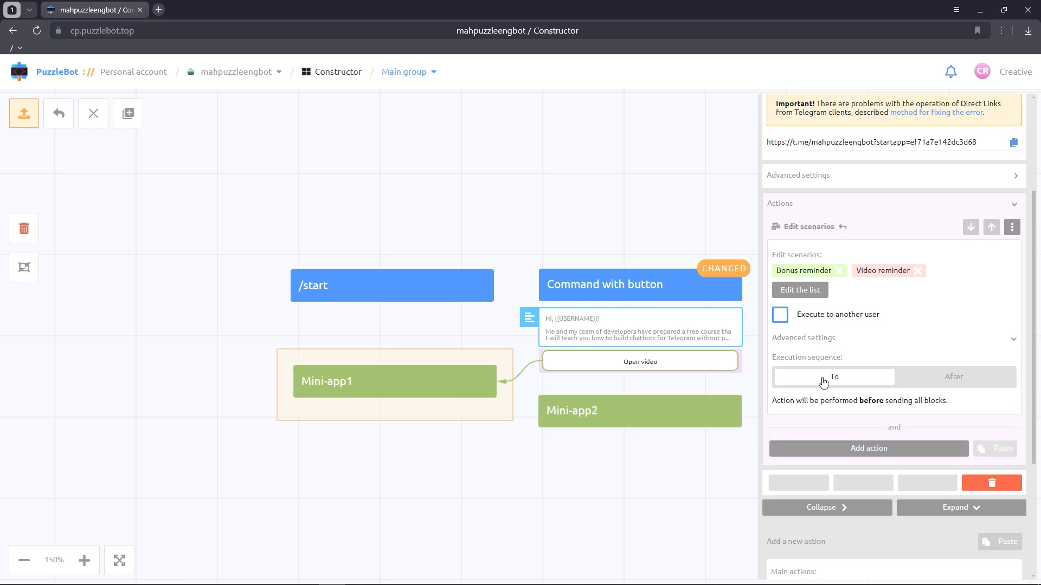
# Step: Add a centered header block to Mini-app1 reading "Enjoy watching:"
pyautogui.scroll(-3, 824, 385)
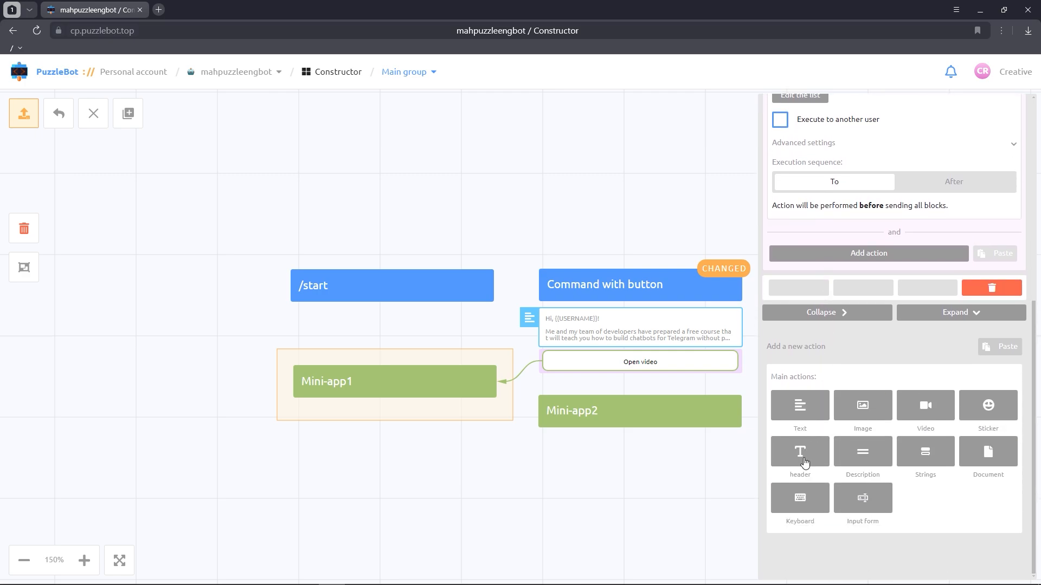
pyautogui.click(803, 457)
pyautogui.click(922, 383)
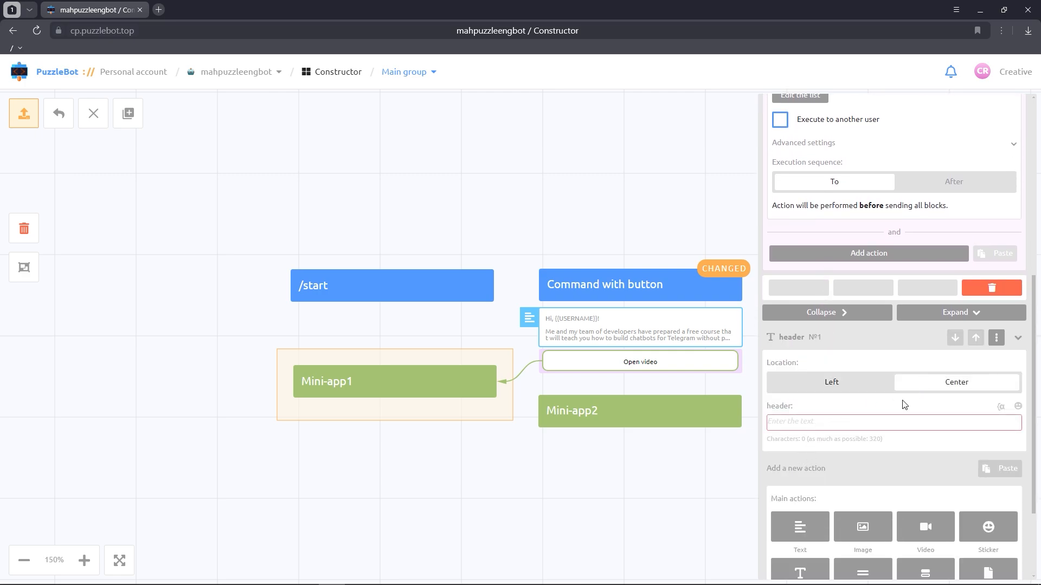
pyautogui.click(885, 418)
pyautogui.write('Enjoy watching^')
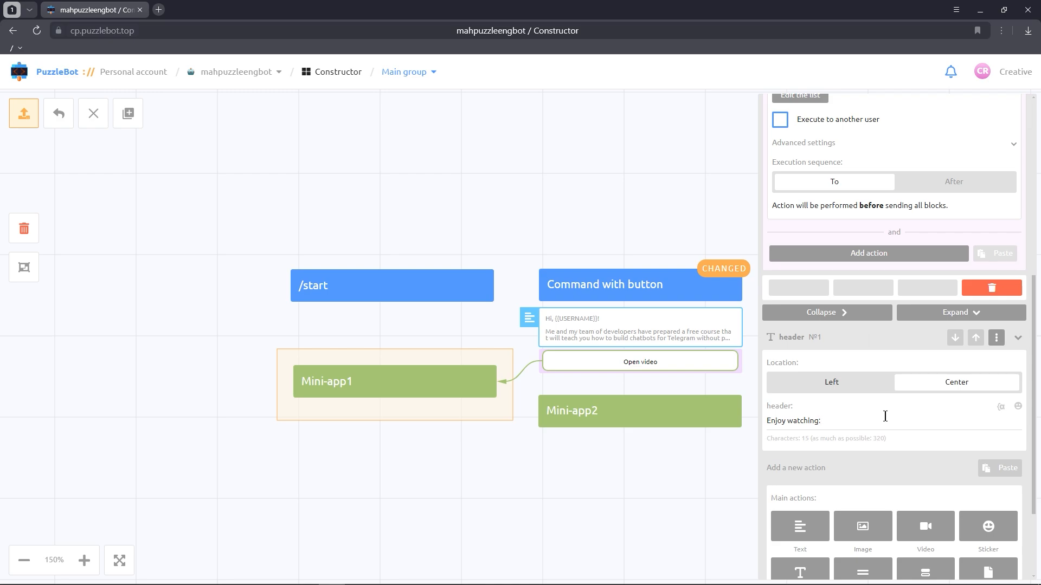
pyautogui.scroll(-2, 885, 416)
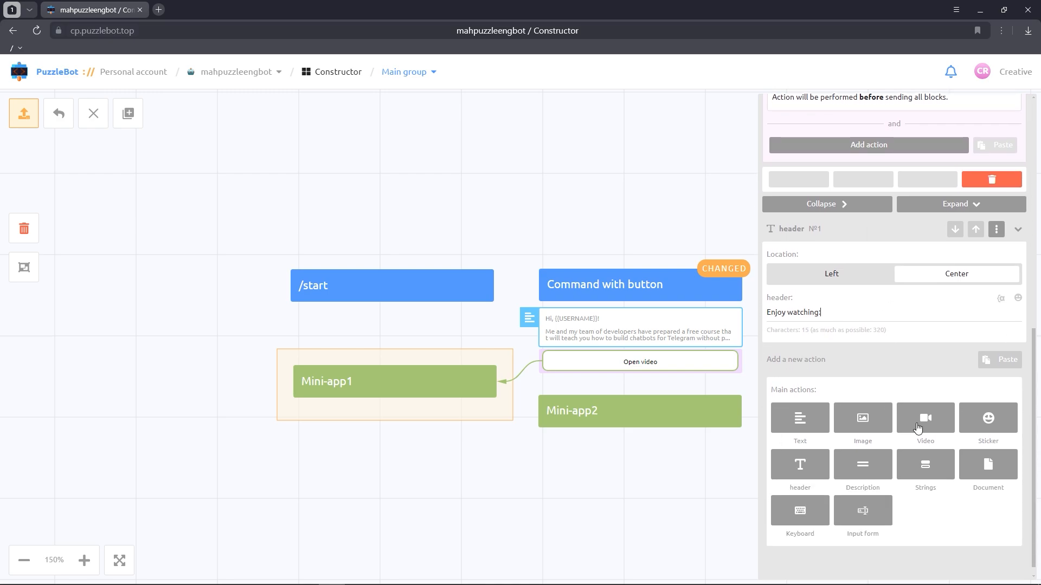
pyautogui.click(914, 428)
pyautogui.click(899, 442)
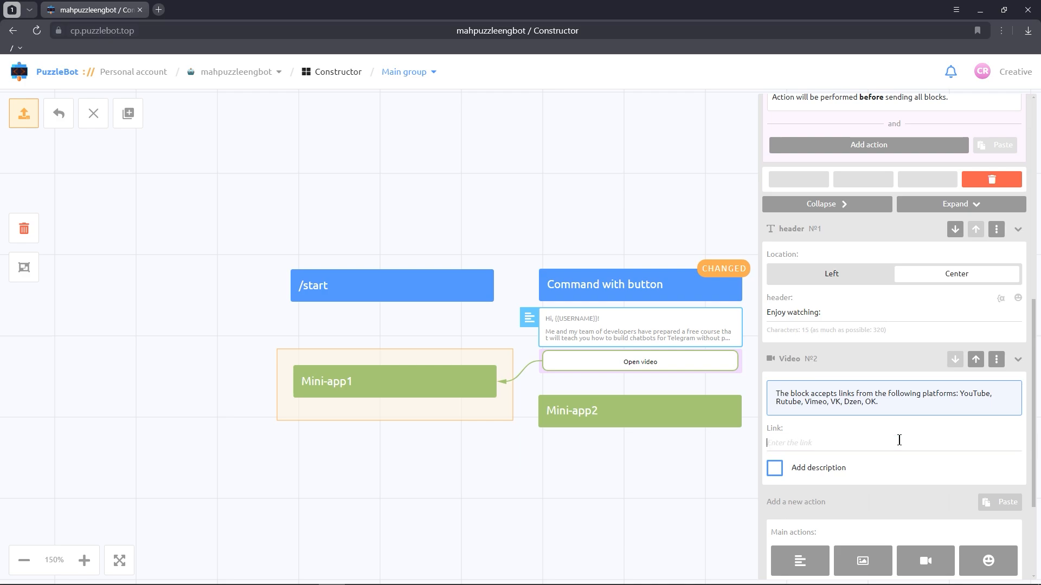
pyautogui.write('https://youtu.be/lIQowDtKVLQ')
pyautogui.click(774, 470)
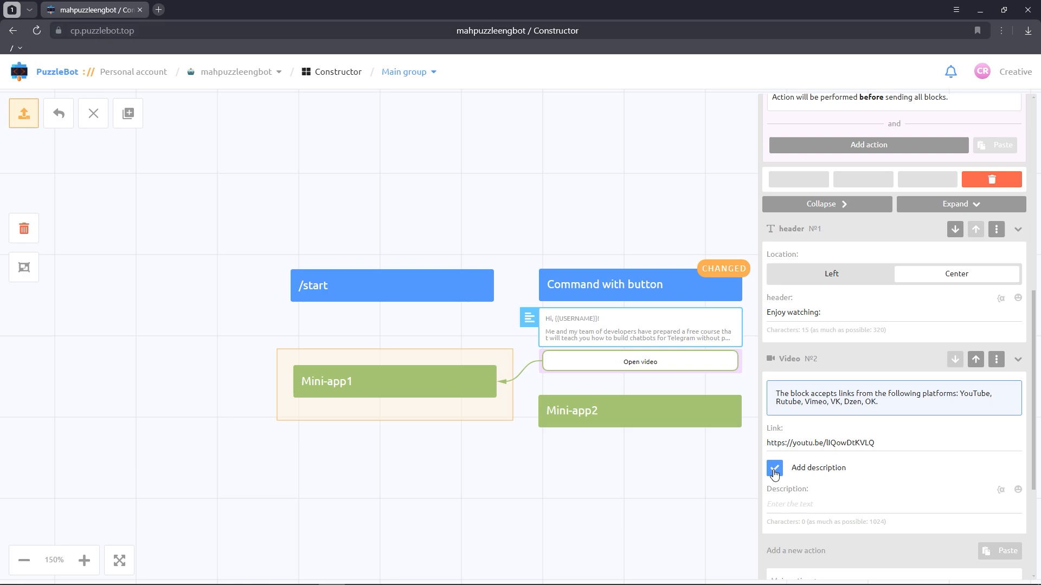
pyautogui.click(801, 504)
pyautogui.write('Our first lesson')
pyautogui.click(659, 513)
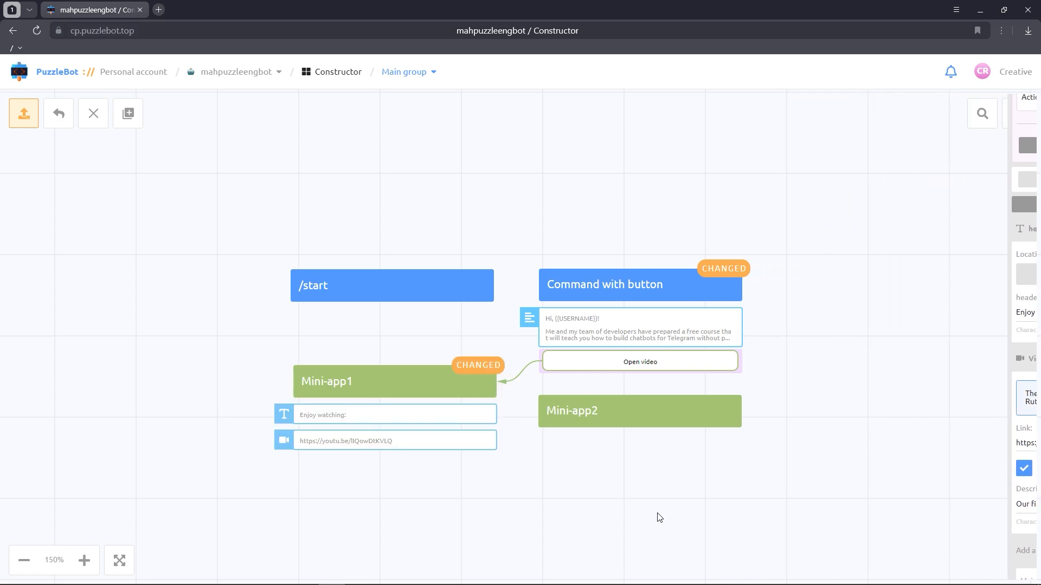
# Step: Open Mini-app2 and add a centered header block reading "Your bonus video:"
pyautogui.click(667, 424)
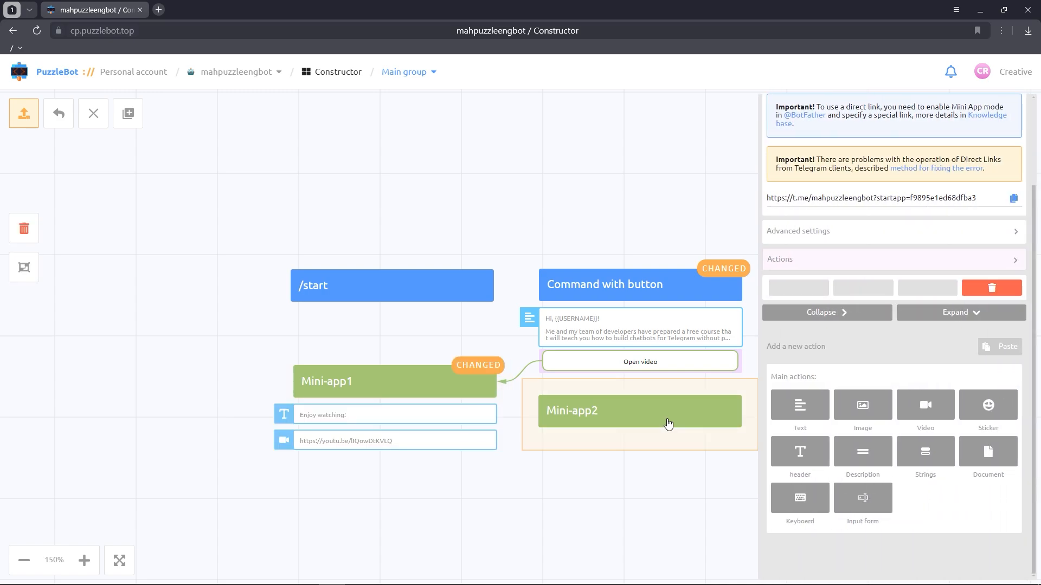
pyautogui.click(807, 454)
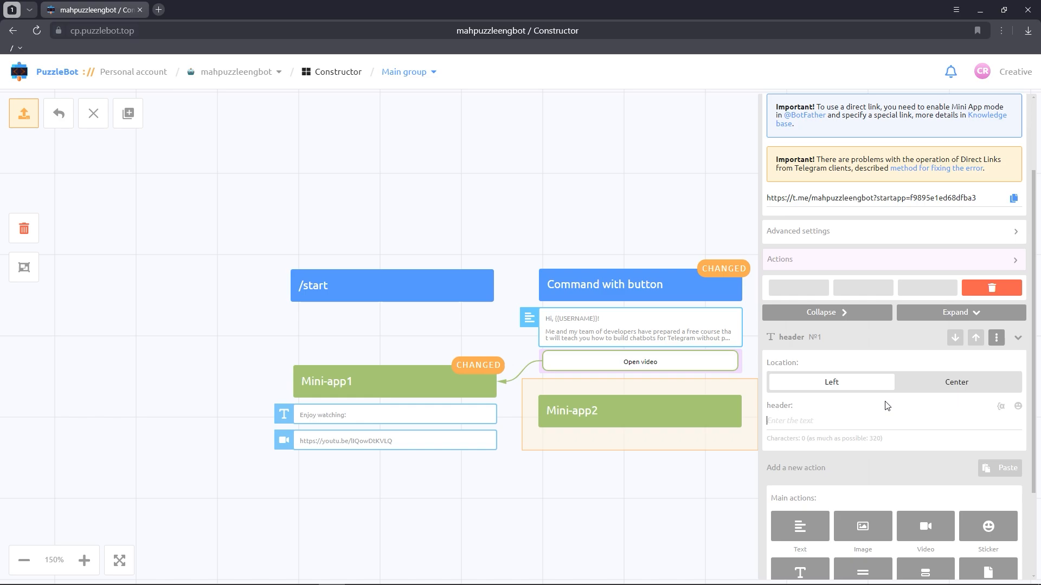
pyautogui.click(900, 382)
pyautogui.click(890, 421)
pyautogui.write('Your bonus video:')
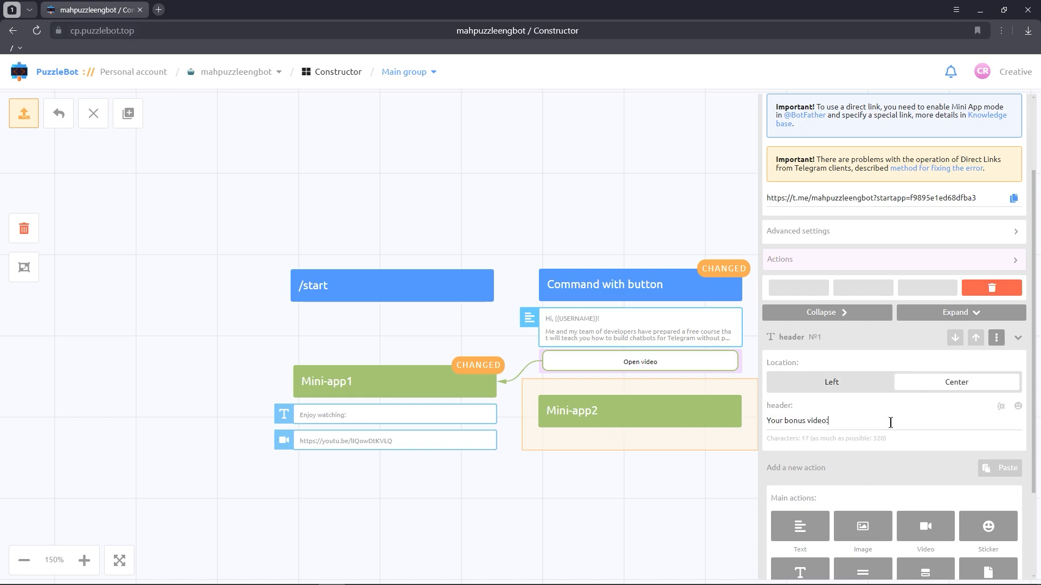
pyautogui.scroll(-2, 890, 423)
pyautogui.click(940, 418)
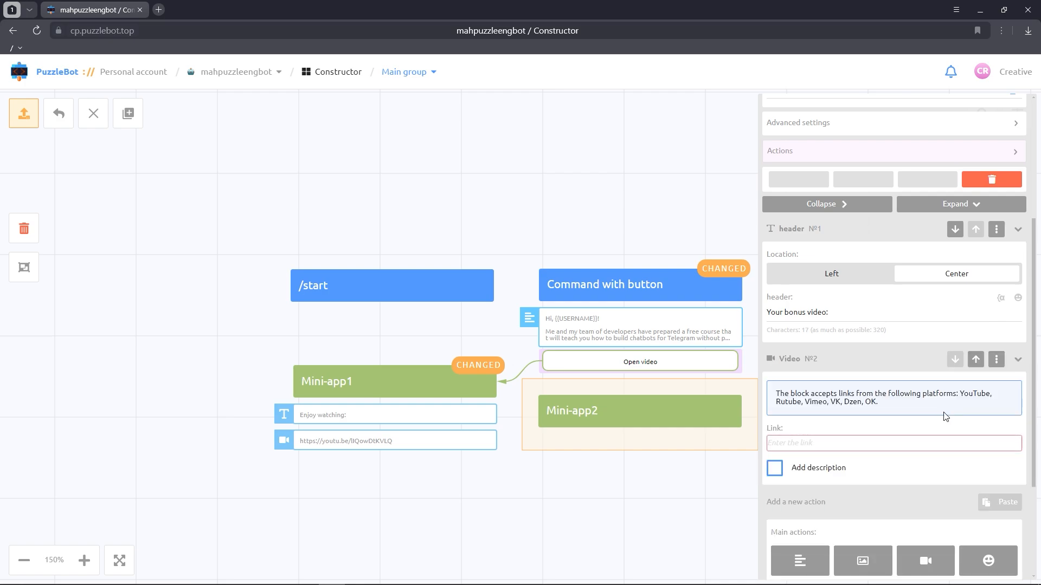
pyautogui.click(884, 442)
pyautogui.write('https://youtu.be/rUF73e3eJbI')
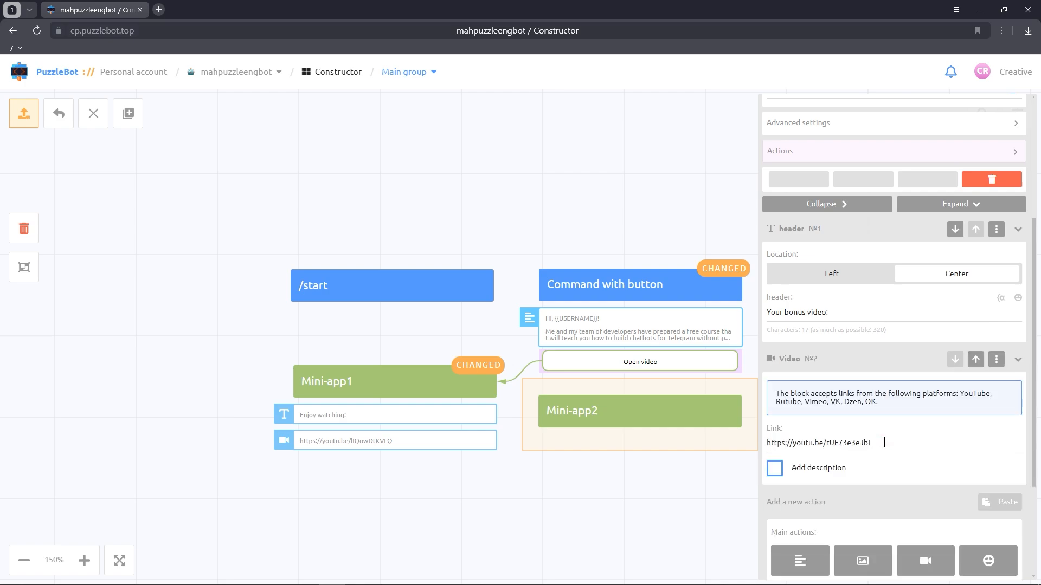
# Step: Give Mini-app2 an Edit scenarios action that disables the Bonus reminder scenario
pyautogui.scroll(4, 883, 443)
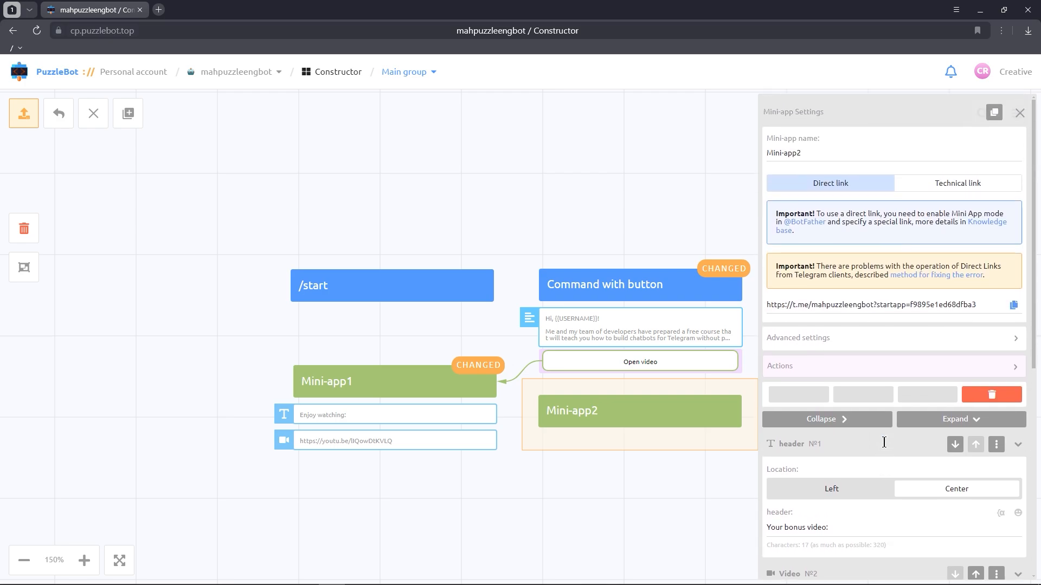
pyautogui.click(867, 371)
pyautogui.click(864, 495)
pyautogui.scroll(-2, 862, 430)
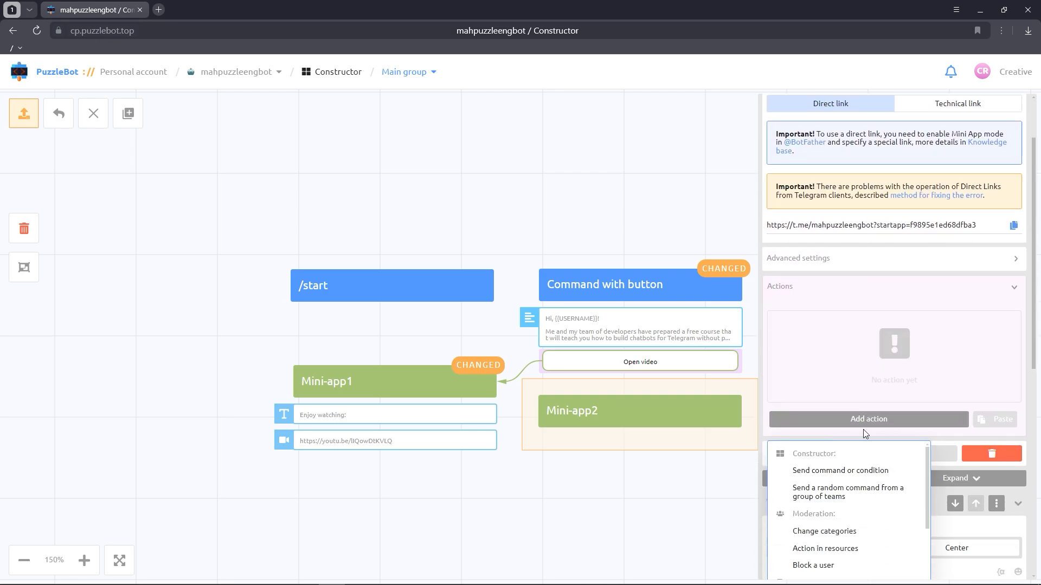
pyautogui.click(826, 516)
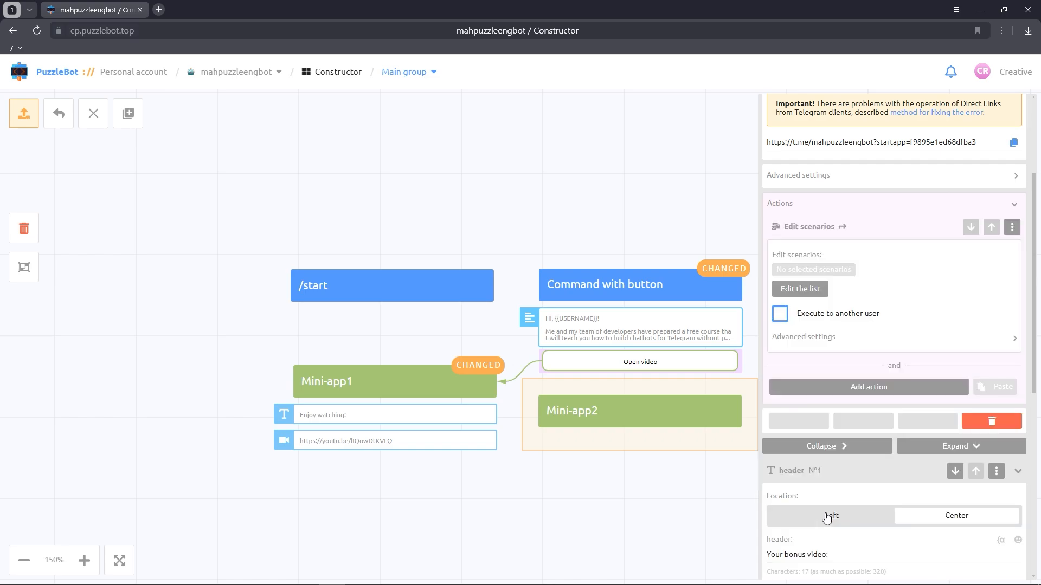
pyautogui.click(814, 296)
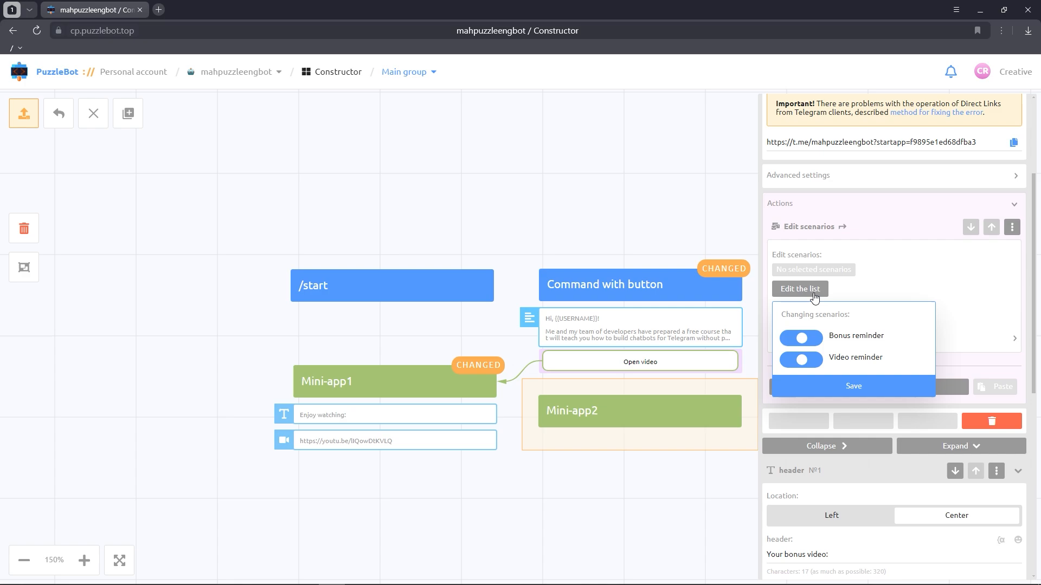
pyautogui.click(800, 338)
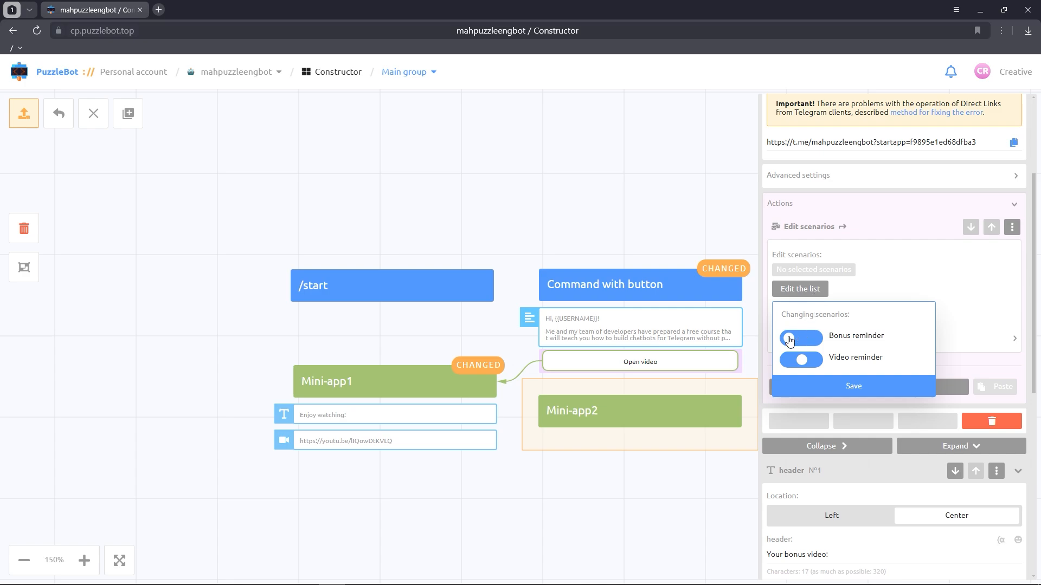
pyautogui.click(816, 387)
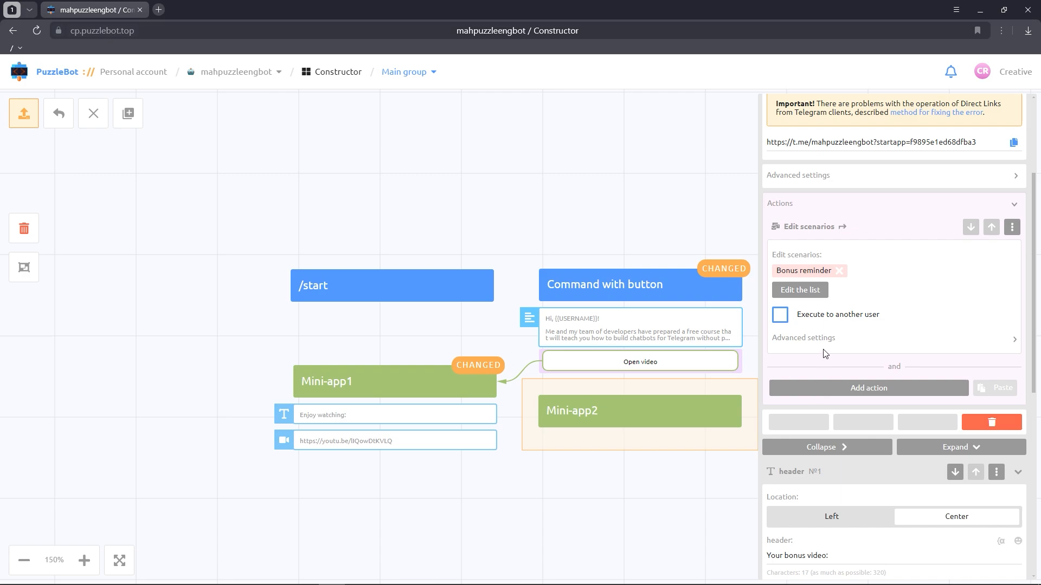
# Step: Set Mini-app2's Edit scenarios action to execute before sending all blocks
pyautogui.click(827, 346)
pyautogui.click(821, 381)
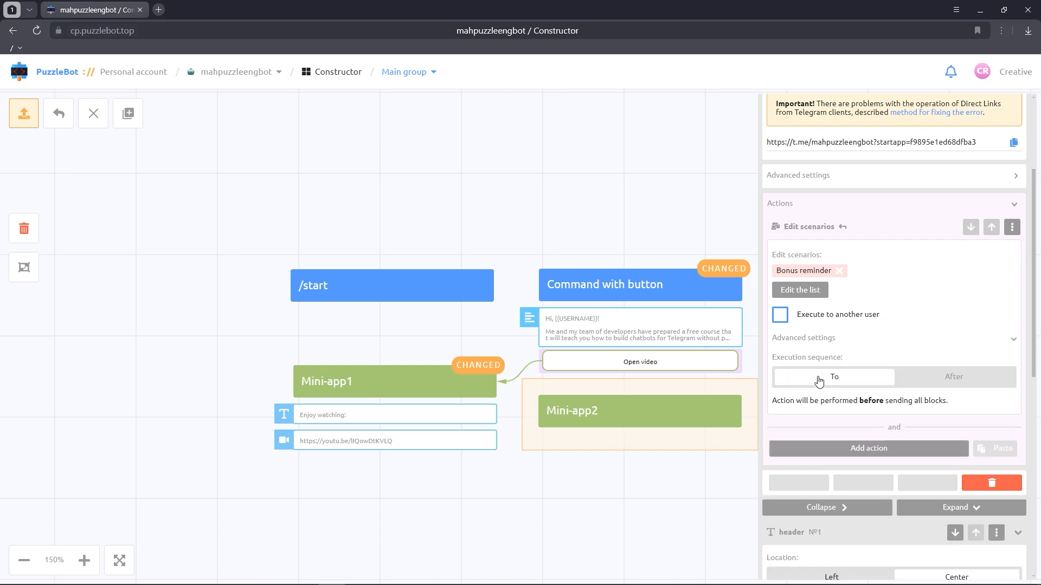
pyautogui.click(648, 528)
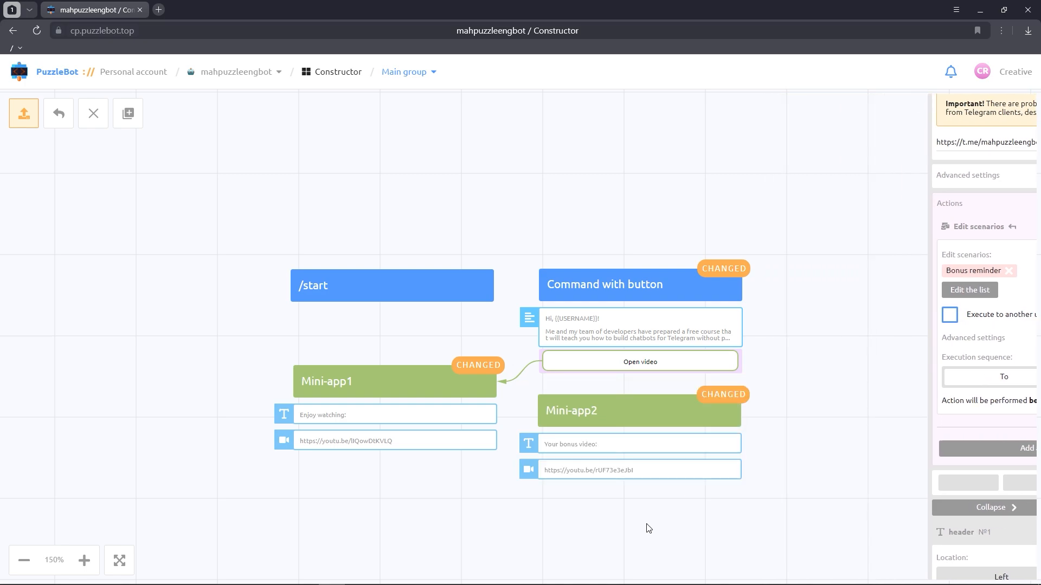
# Step: Add a Send command or condition action to /start that calls "Command with button"
pyautogui.click(435, 285)
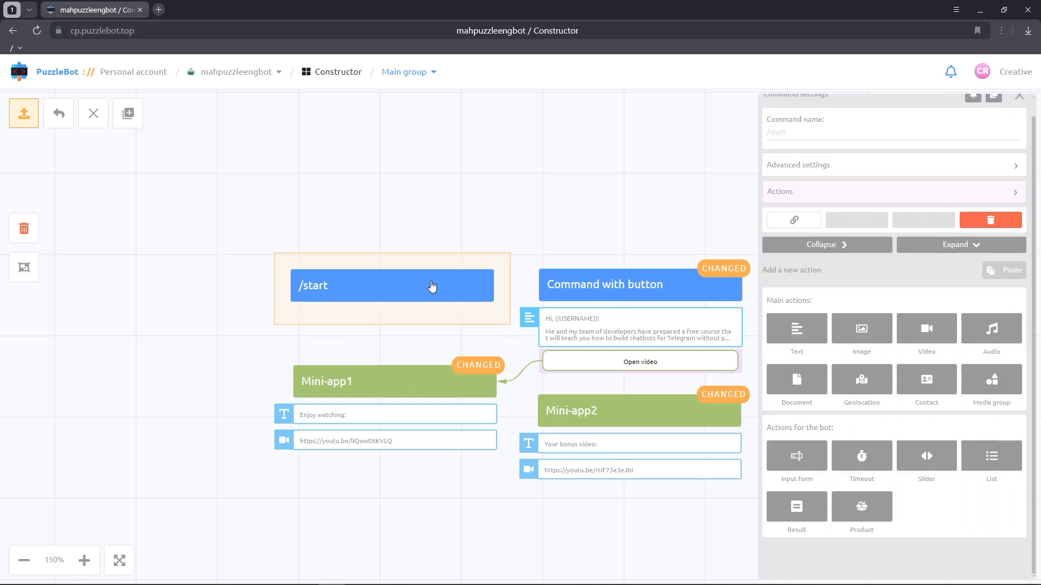
pyautogui.click(805, 194)
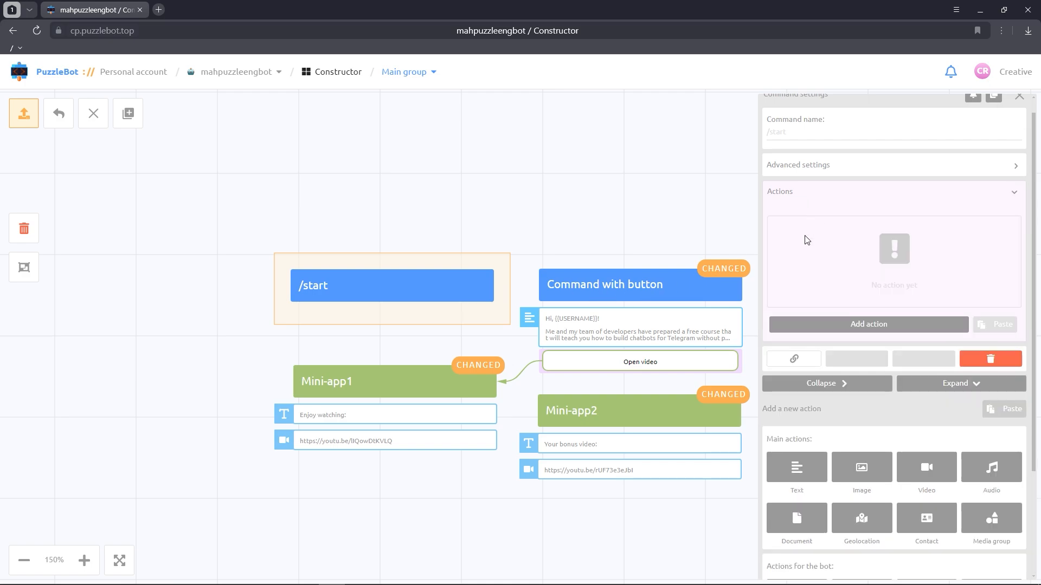
pyautogui.click(802, 325)
pyautogui.click(805, 378)
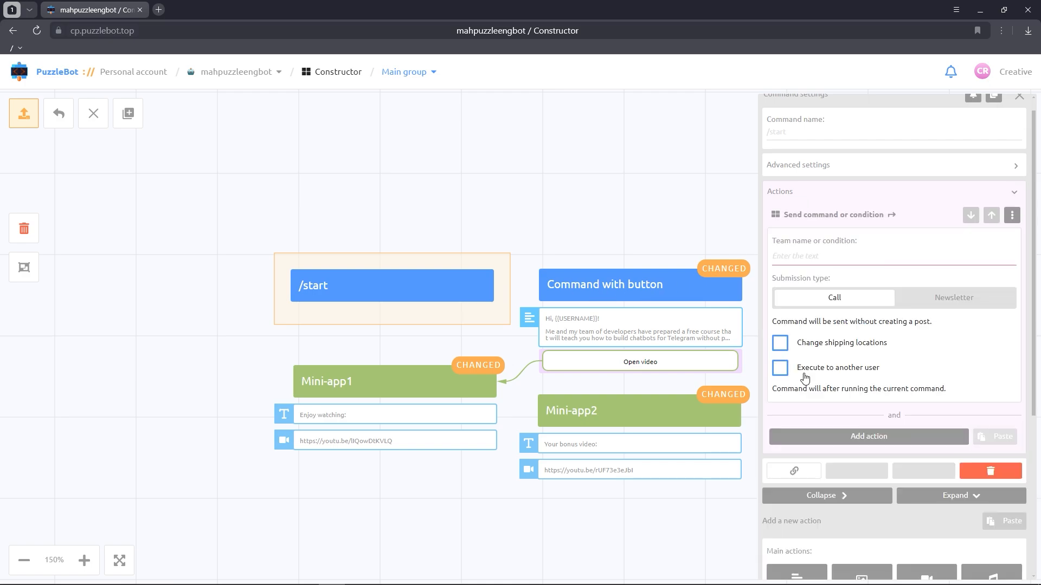
pyautogui.click(801, 256)
pyautogui.write('c')
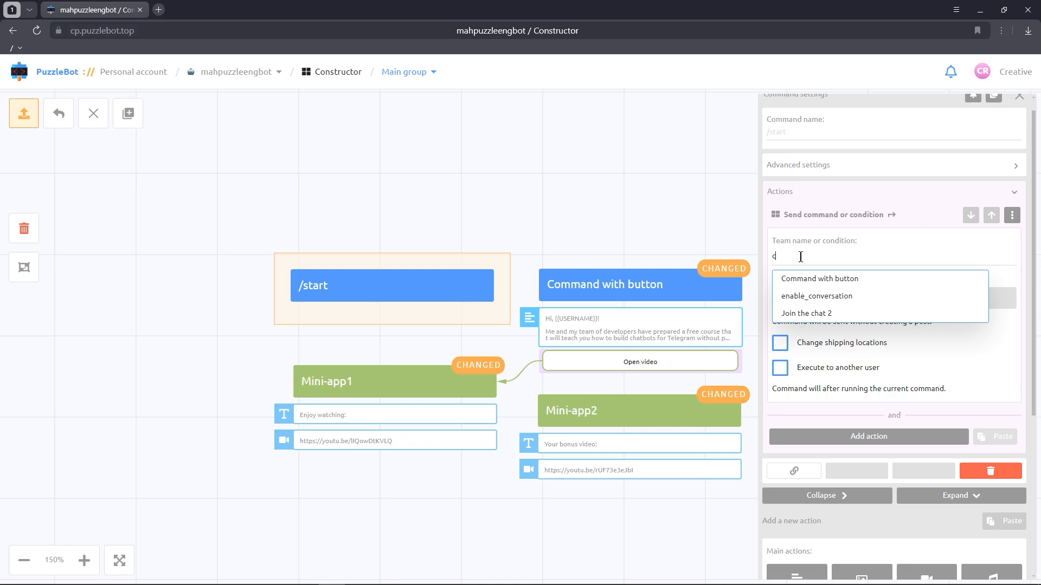
pyautogui.click(806, 279)
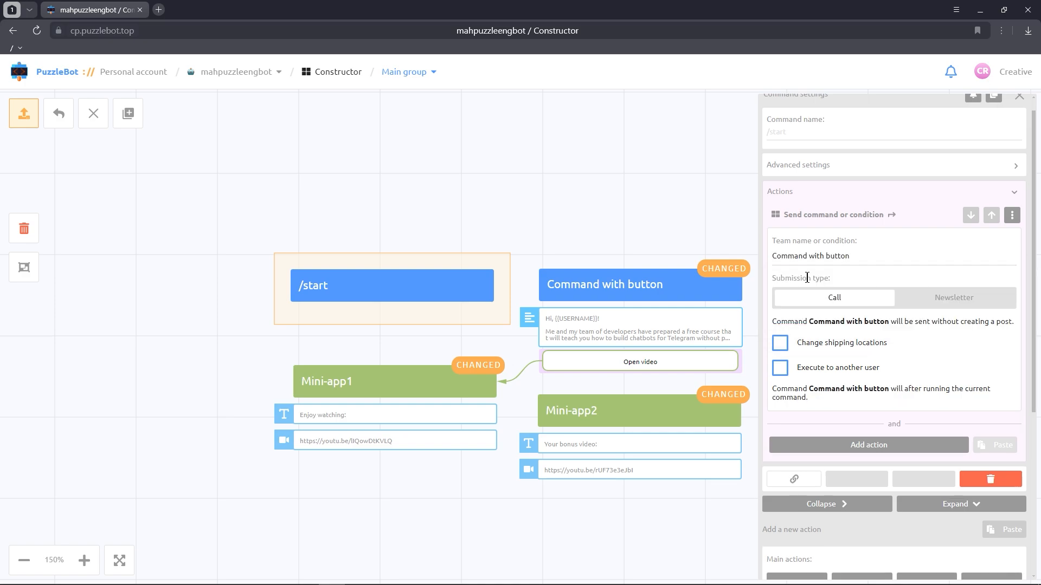
pyautogui.click(653, 202)
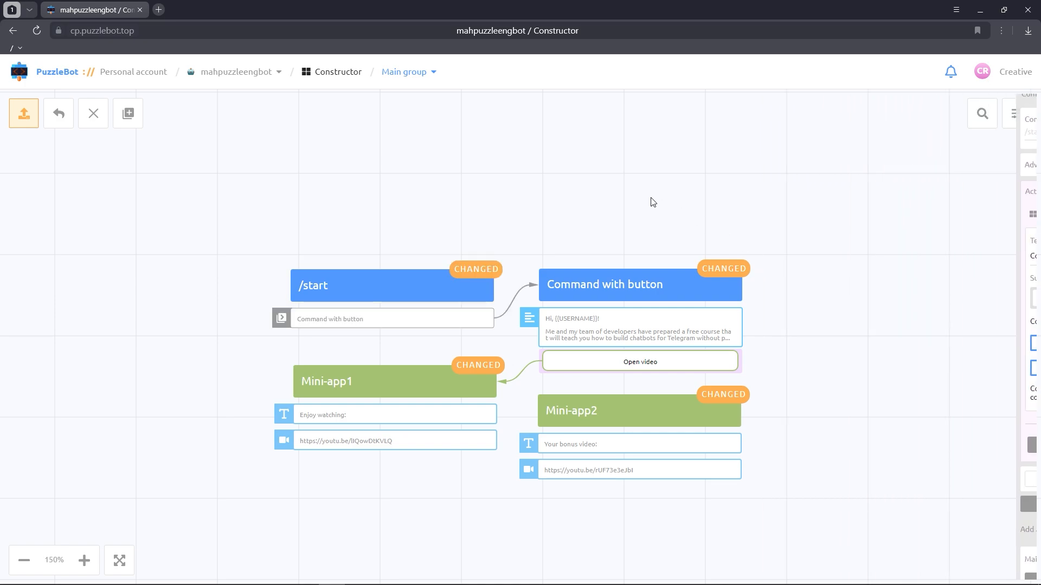
# Step: Apply all the changes in the group
pyautogui.click(30, 123)
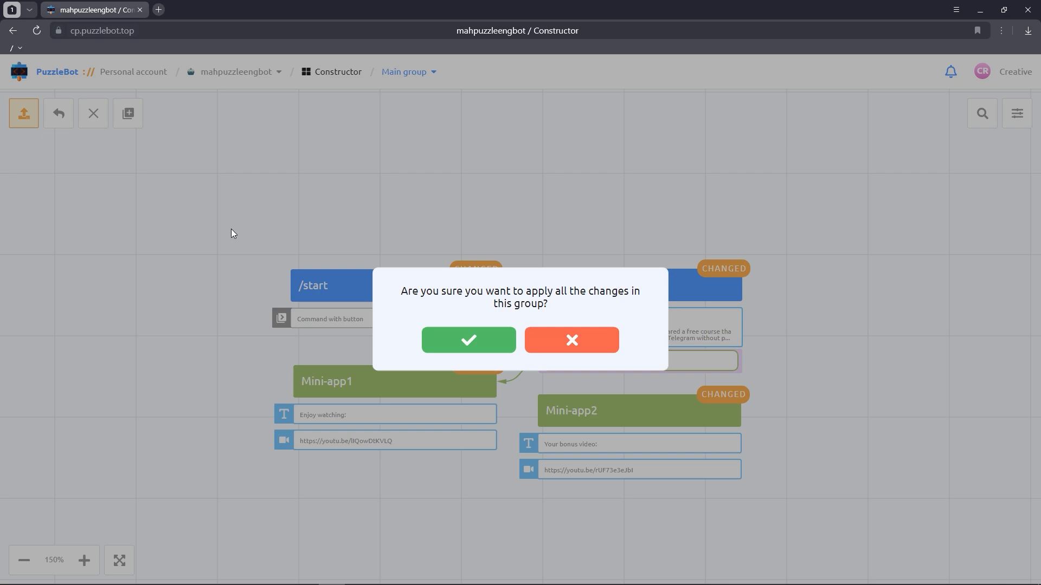
pyautogui.click(472, 341)
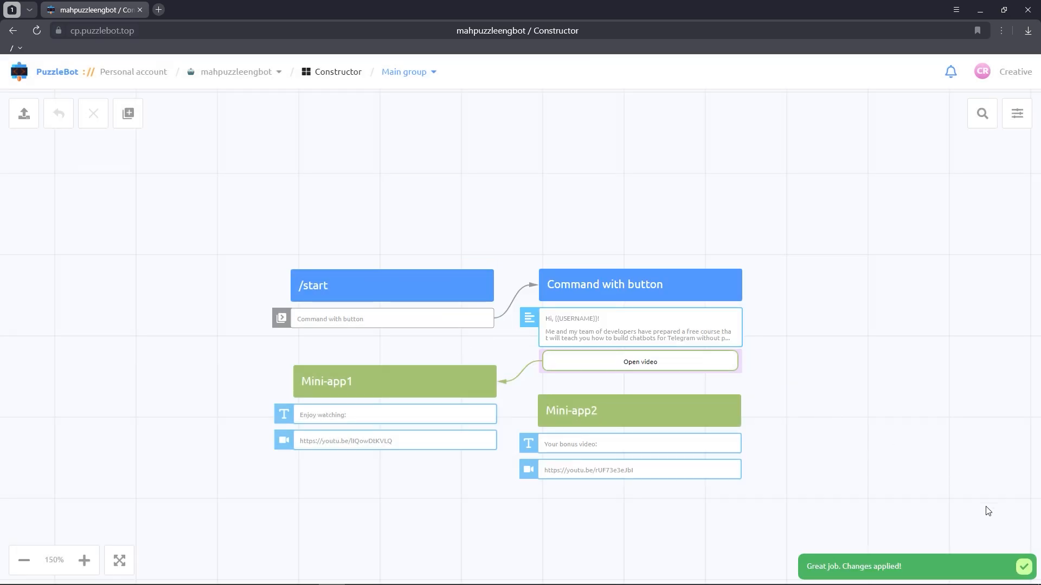
# Step: Switch to Telegram and start the mahpuzzleengbot bot
pyautogui.hotkey('alt', 'Tab')
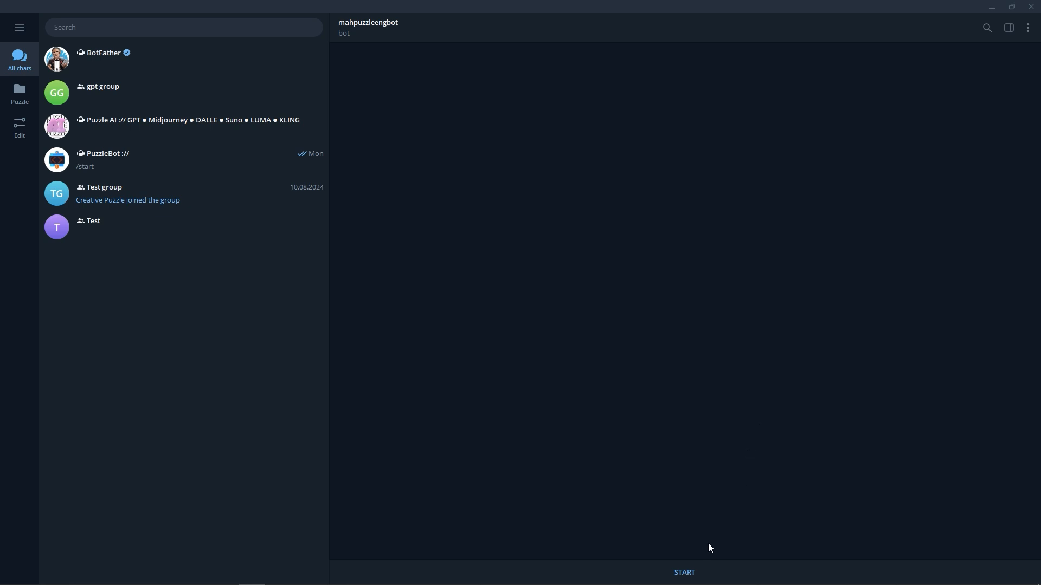
pyautogui.click(690, 569)
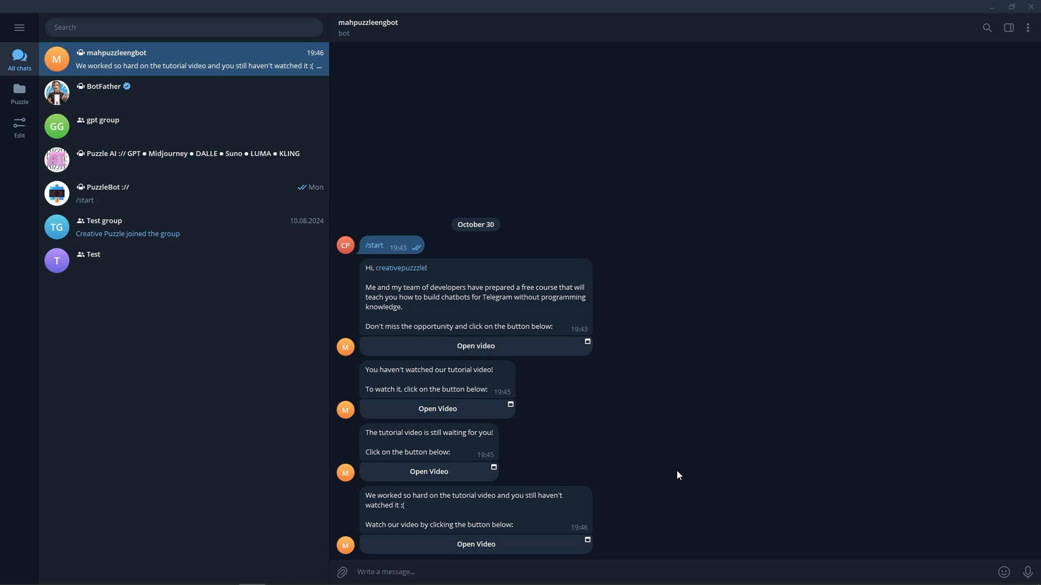
# Step: Test the bot by opening and closing the Open Video and Get bonus mini-apps
pyautogui.click(525, 551)
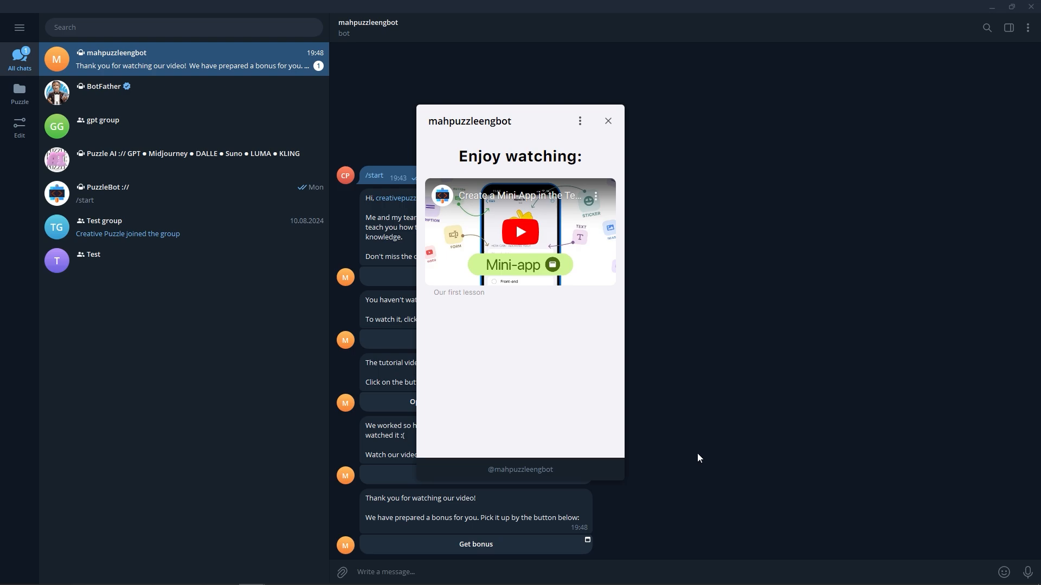
pyautogui.click(609, 122)
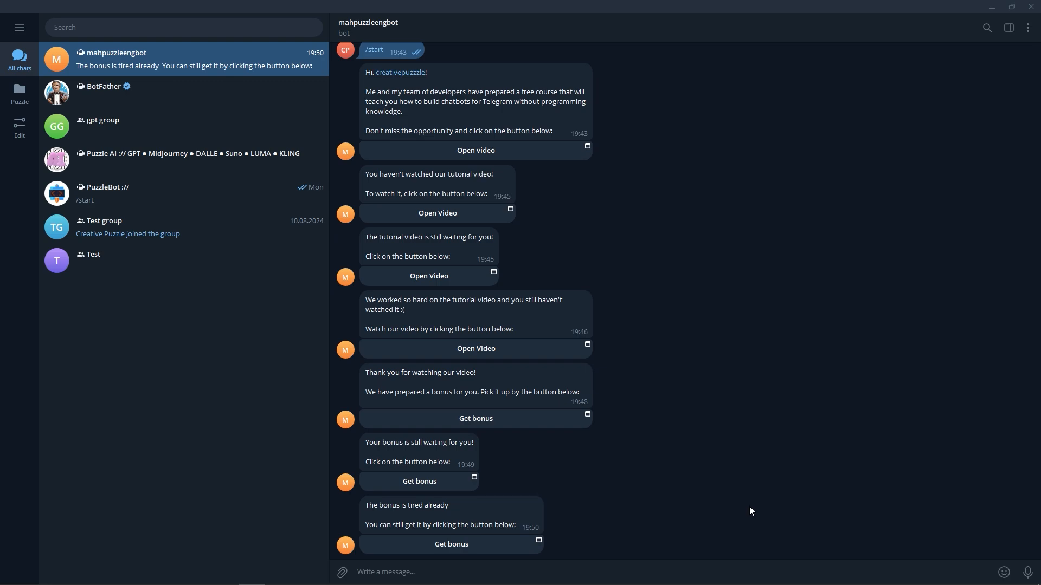
pyautogui.click(516, 545)
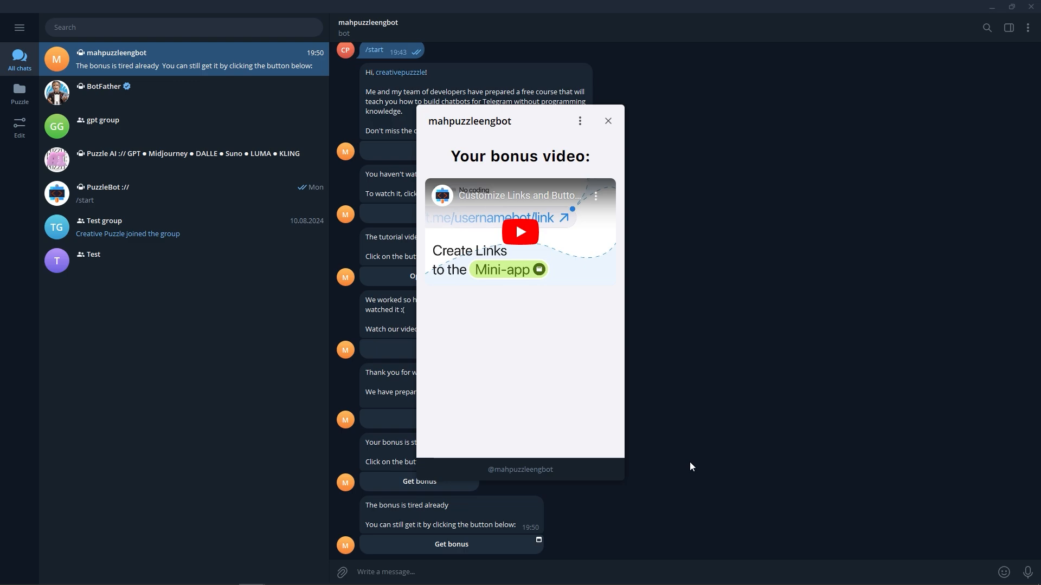
pyautogui.click(608, 121)
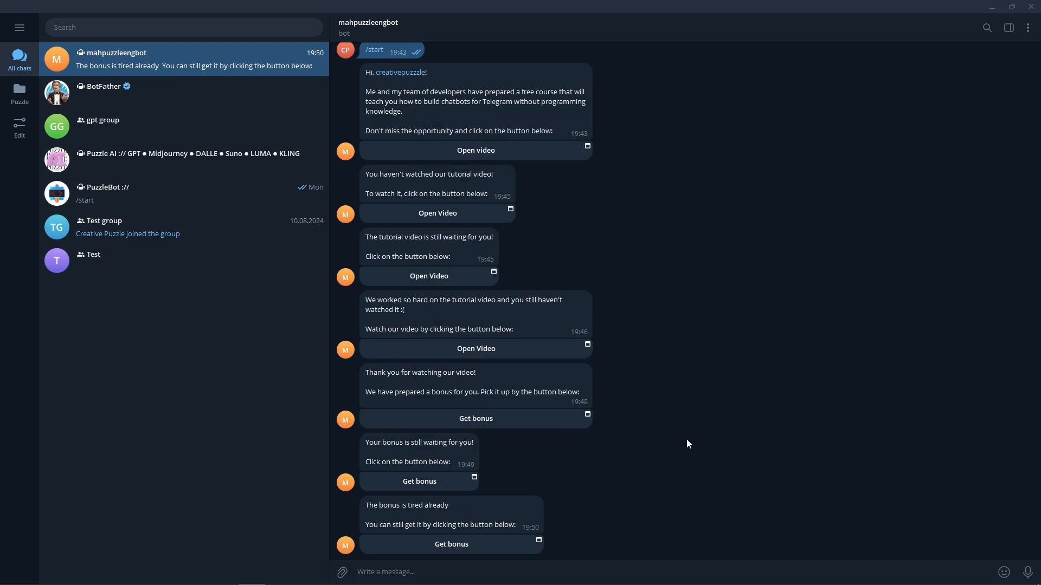